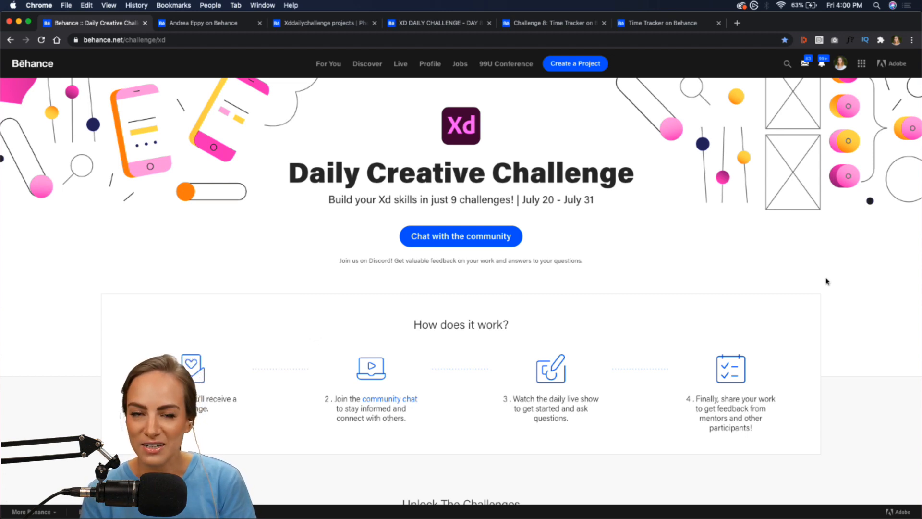
- Scroll past 'Unlock The Challenges' to the Scheduling Tool, Time Tracker and Shared Documents cards
scroll(826, 281, down, 2)
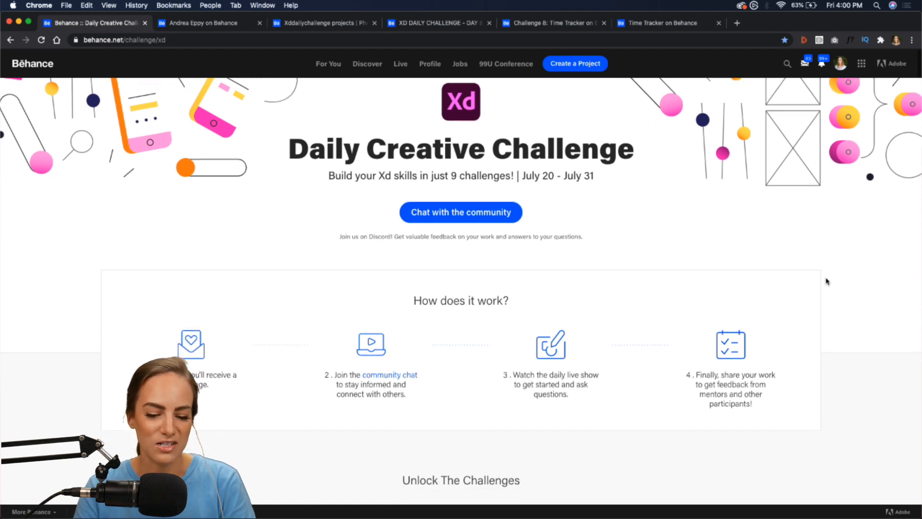
scroll(826, 281, down, 1)
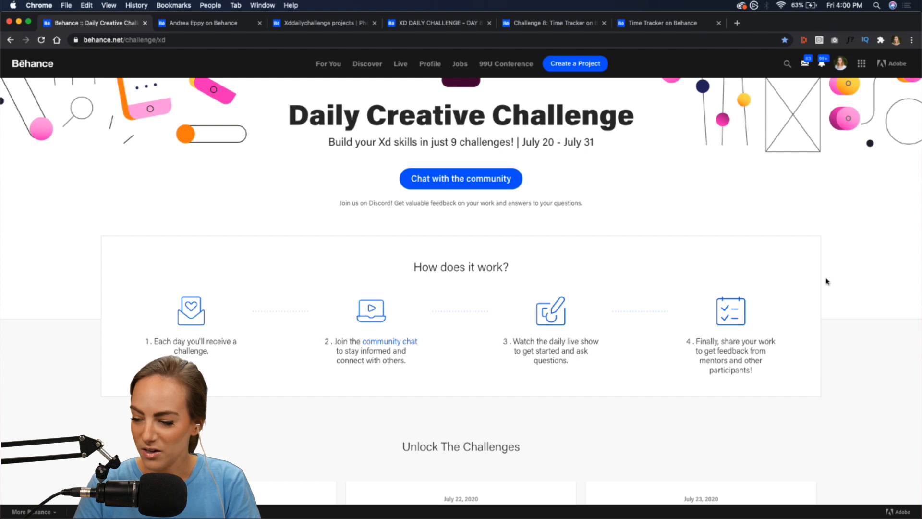
scroll(826, 281, down, 3)
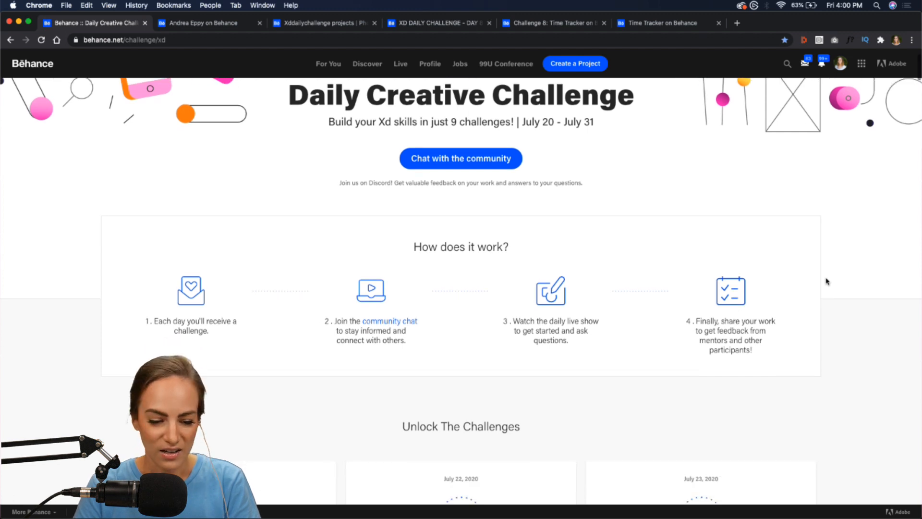
scroll(826, 281, up, 4)
scroll(826, 280, up, 2)
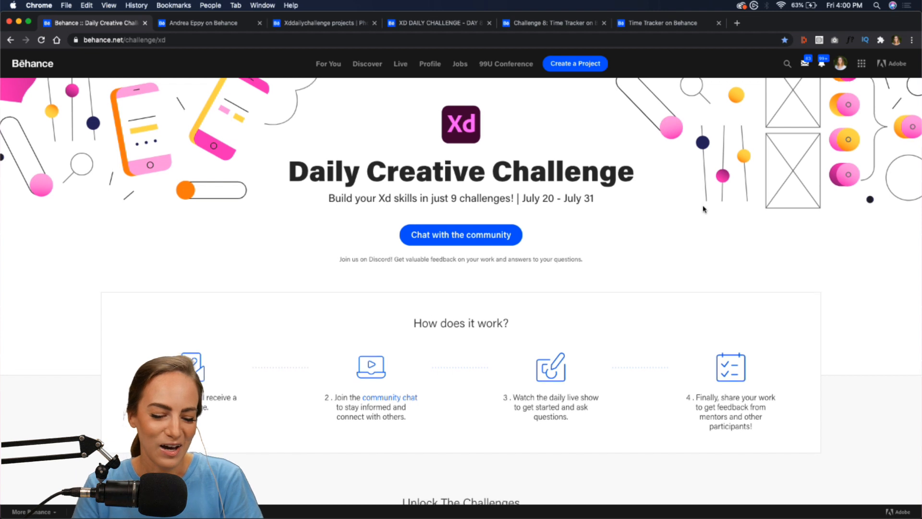
scroll(703, 209, down, 1)
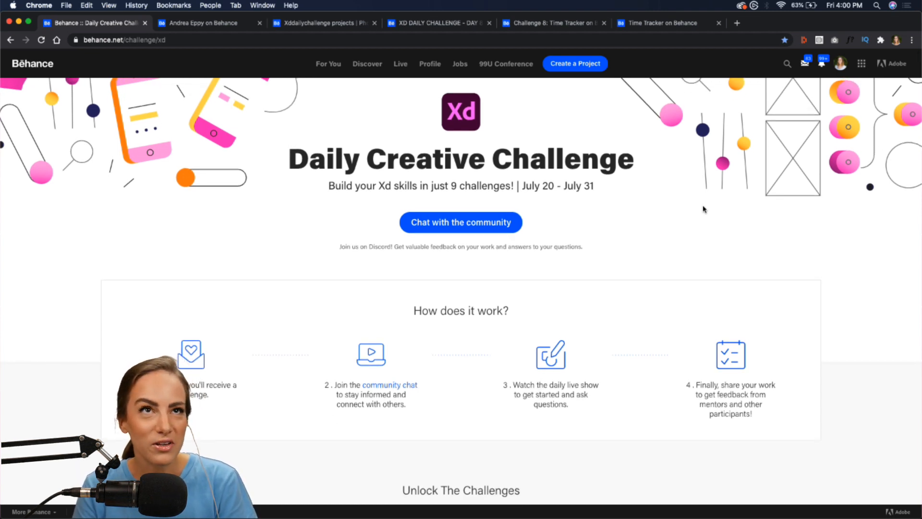
scroll(702, 209, down, 5)
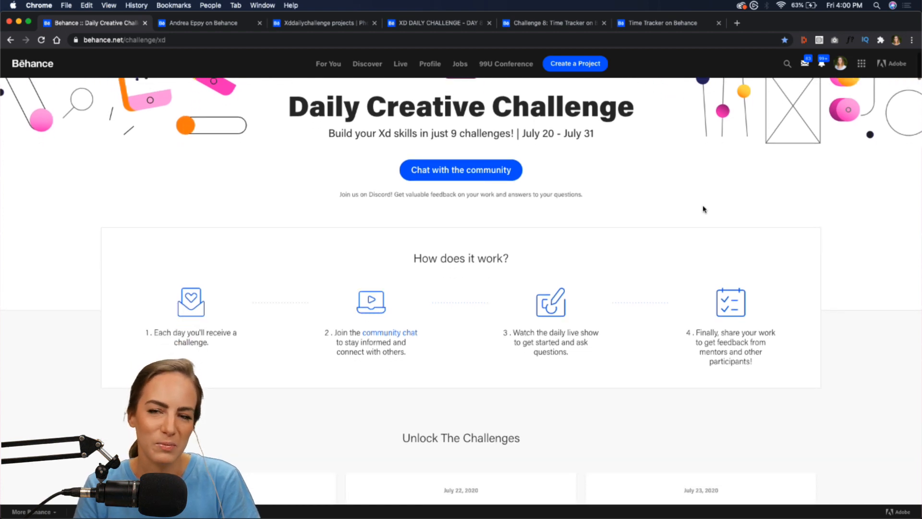
scroll(703, 209, down, 15)
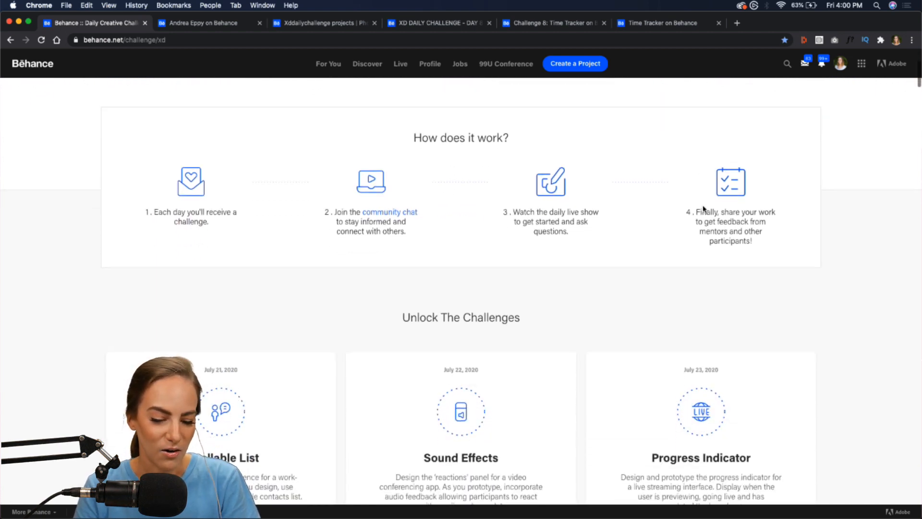
scroll(797, 228, down, 13)
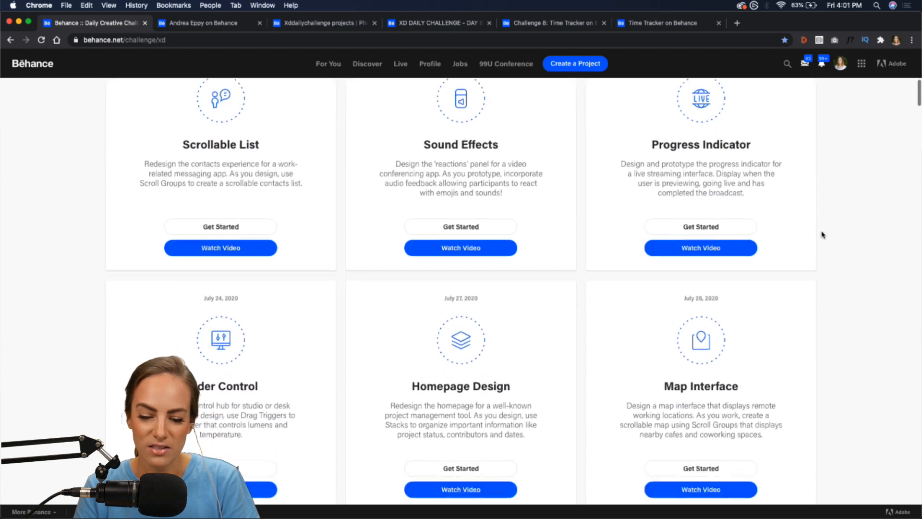
scroll(822, 235, down, 5)
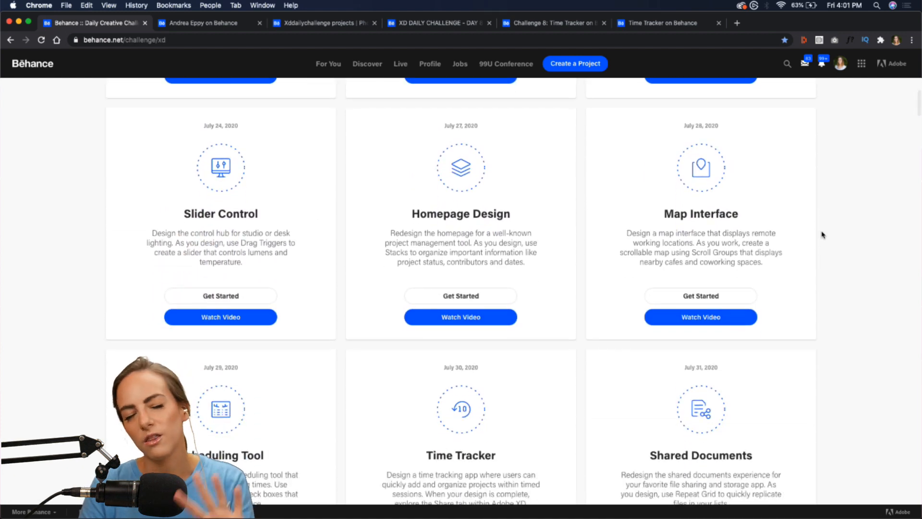
scroll(822, 235, down, 2)
scroll(822, 235, down, 2)
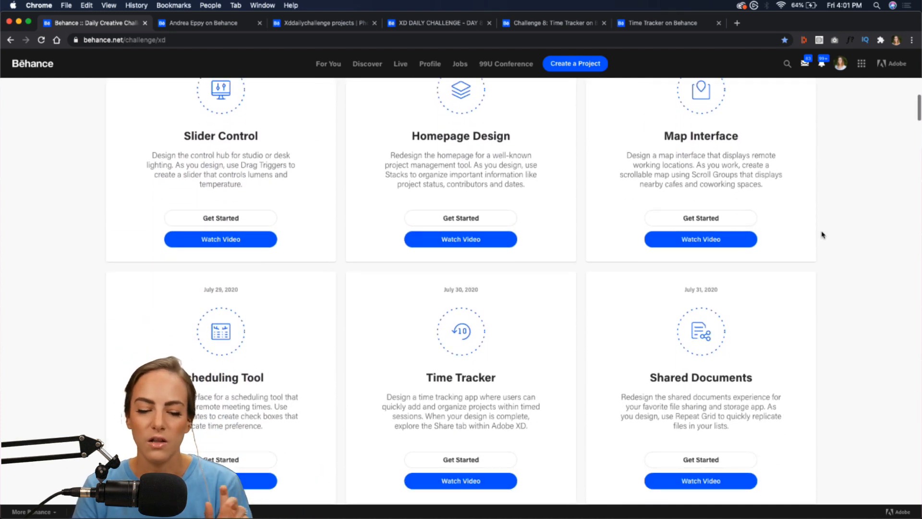
scroll(822, 235, down, 5)
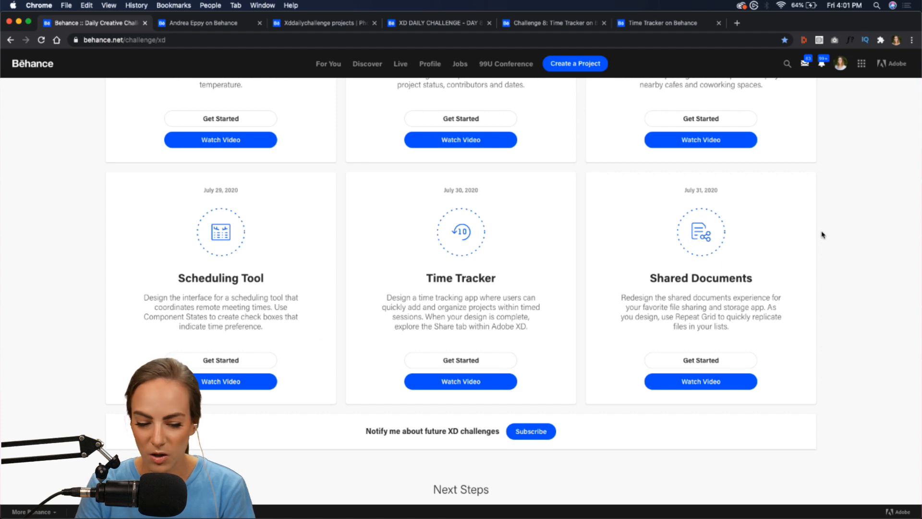
scroll(816, 264, down, 1)
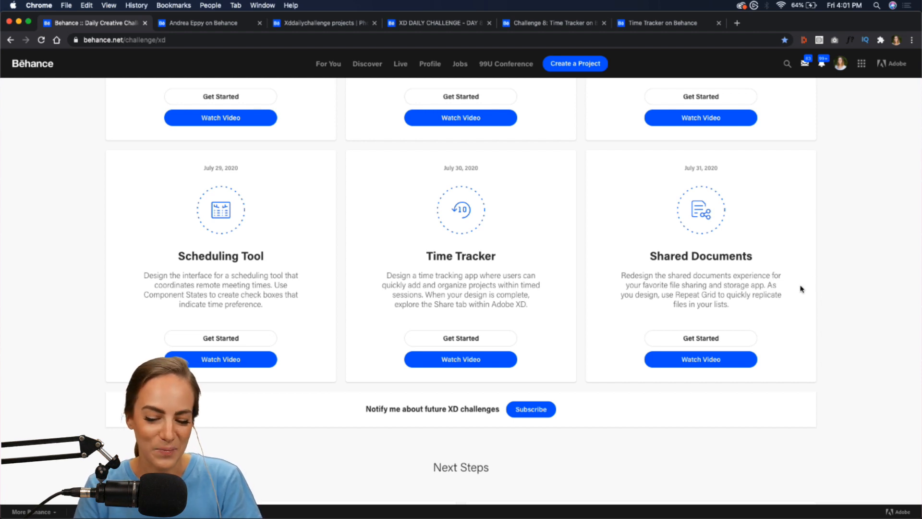
click(711, 337)
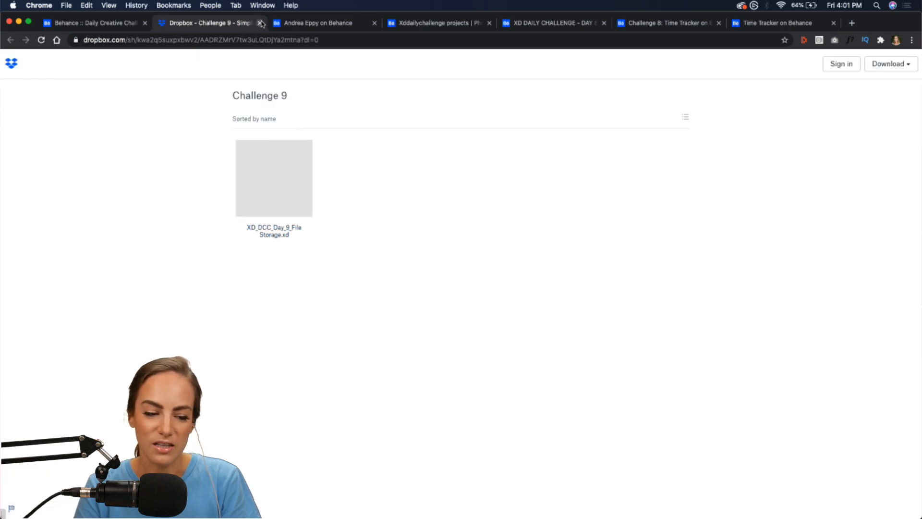
click(901, 67)
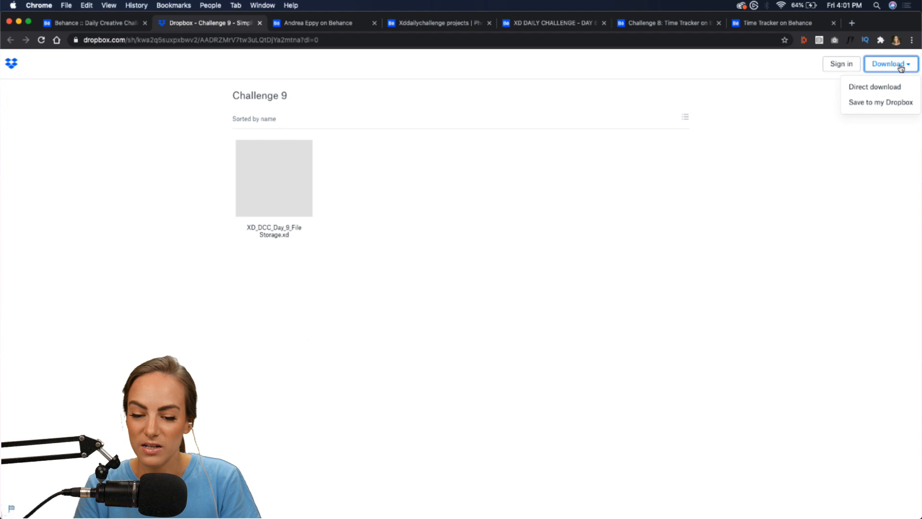
click(260, 23)
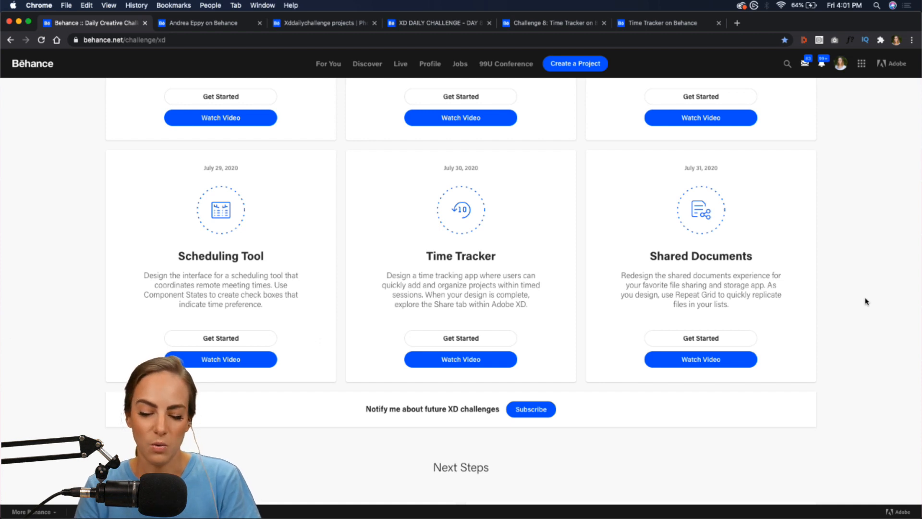
- Scroll to Next Steps and follow the 'Join us' community link to the Adobe XD Discord
scroll(823, 359, up, 9)
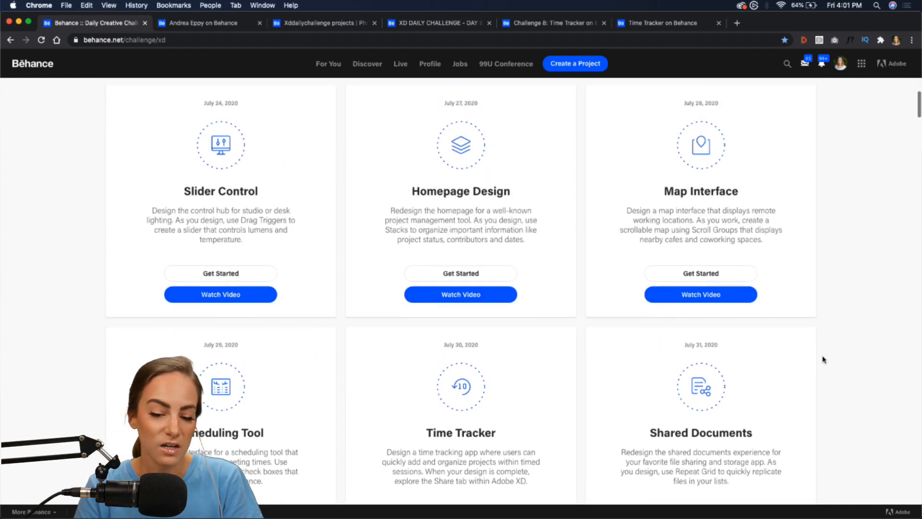
scroll(823, 359, down, 9)
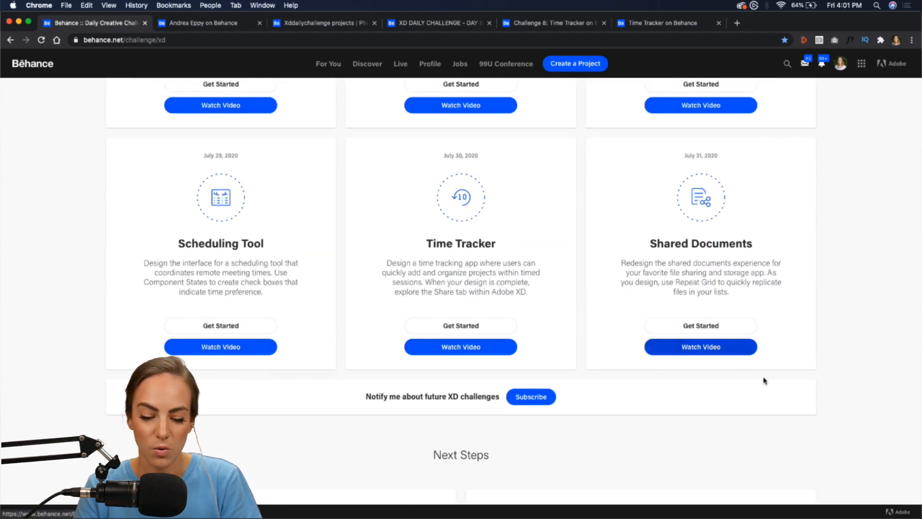
scroll(777, 384, down, 6)
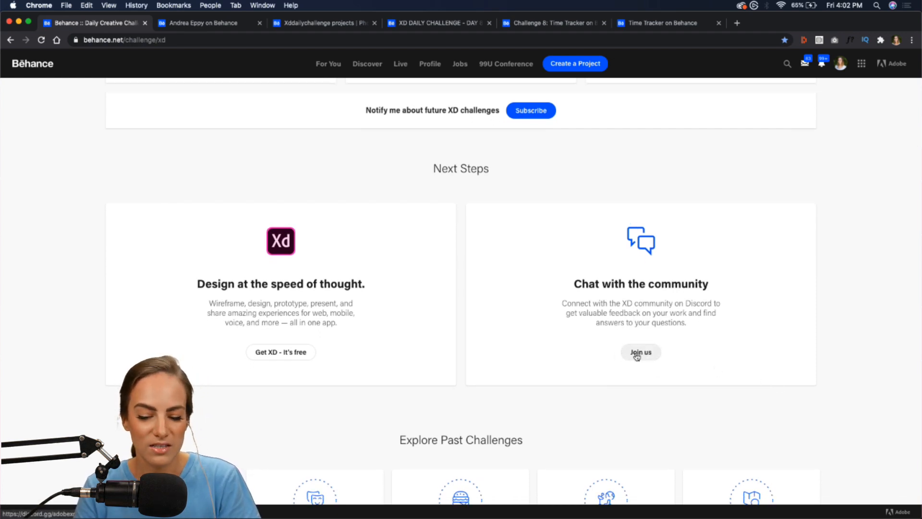
click(553, 508)
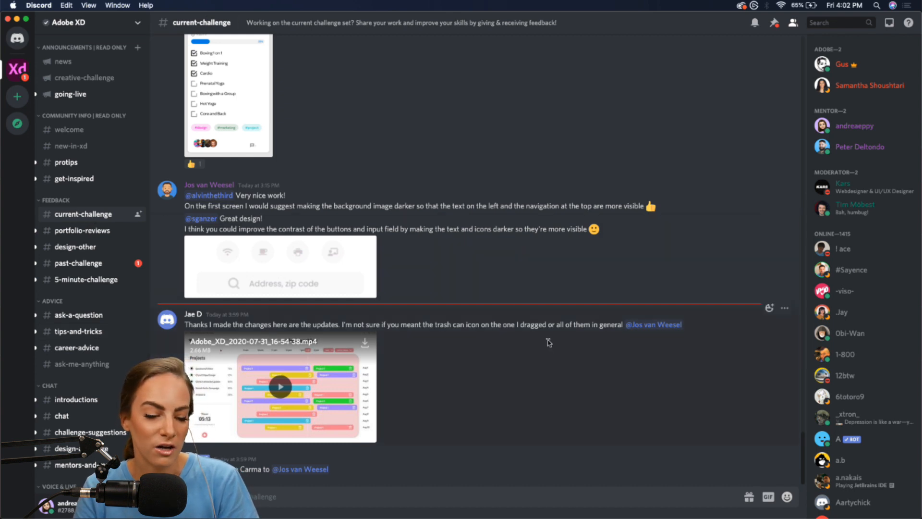
- Watch a member's time tracker video post in #current-challenge, then close it
scroll(549, 345, up, 10)
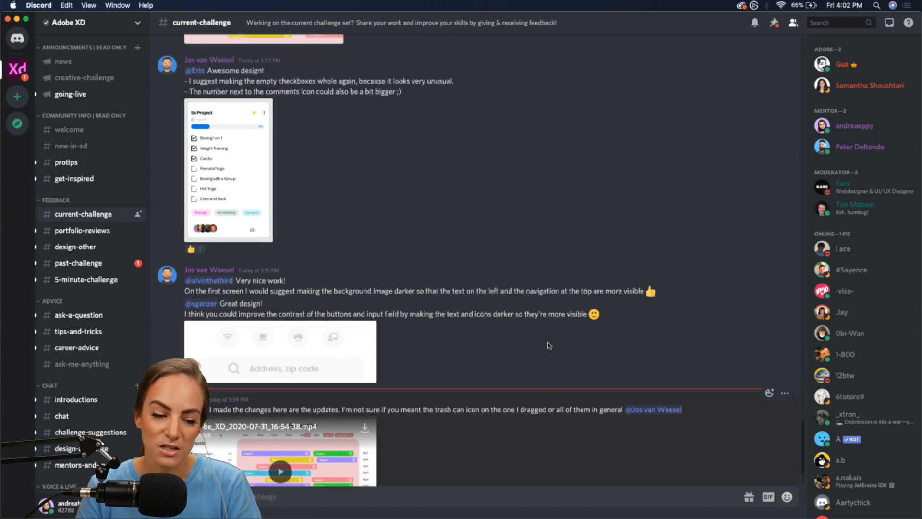
scroll(548, 346, up, 5)
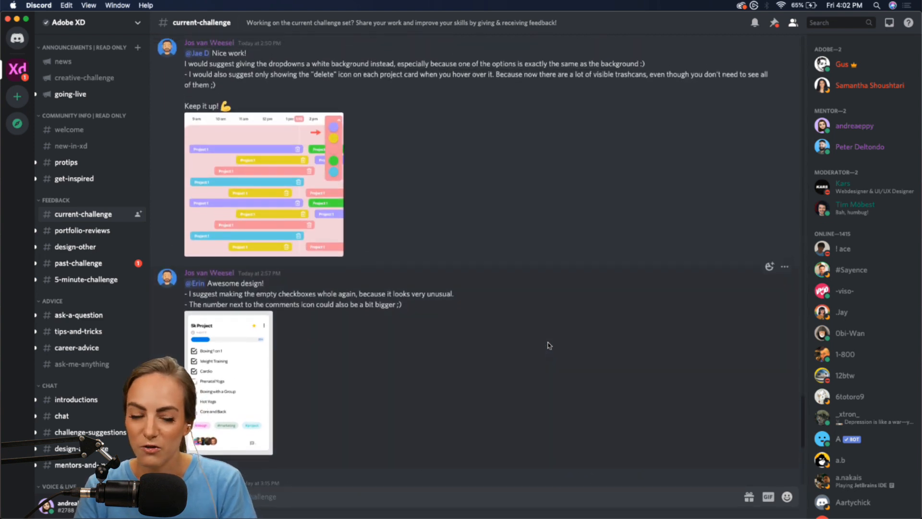
scroll(549, 345, up, 5)
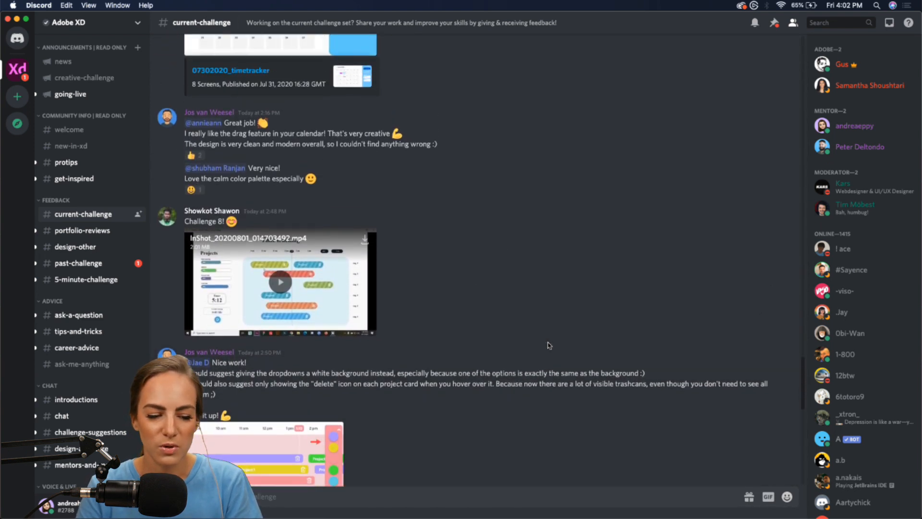
click(280, 323)
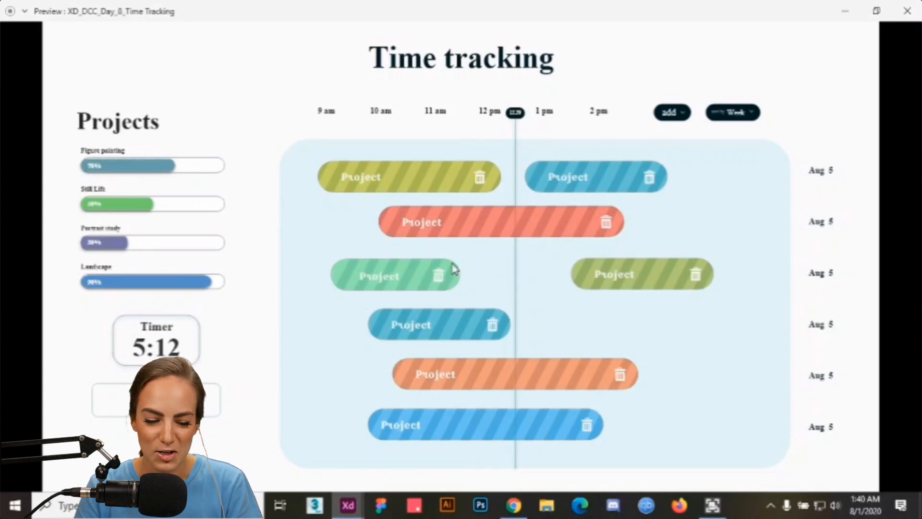
click(914, 512)
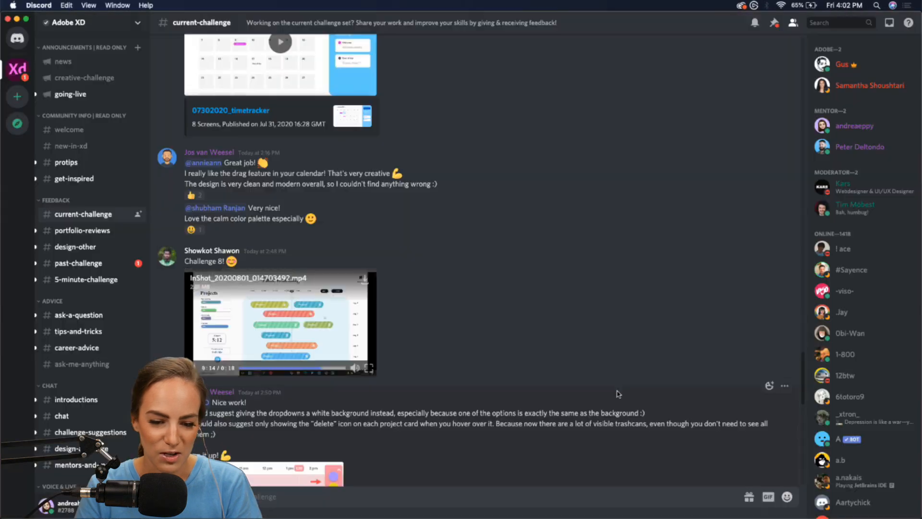
- Skim more feedback, minimize Discord and bring the XD_DCC_Day_9_File Storage file forward
scroll(611, 392, up, 15)
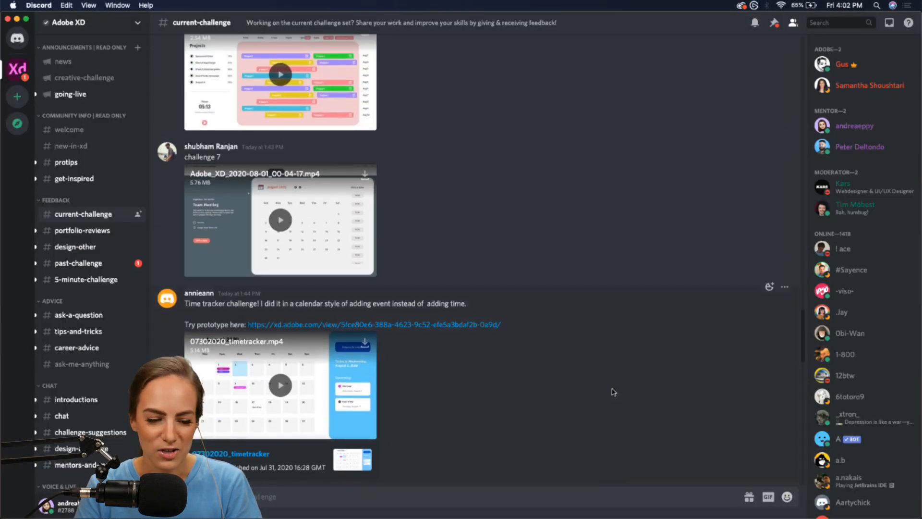
scroll(611, 392, up, 6)
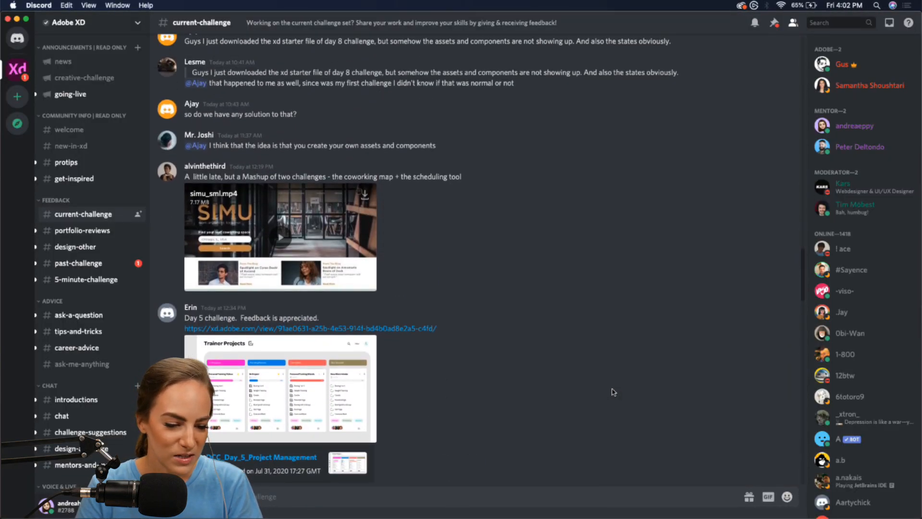
scroll(611, 391, down, 15)
scroll(612, 392, down, 15)
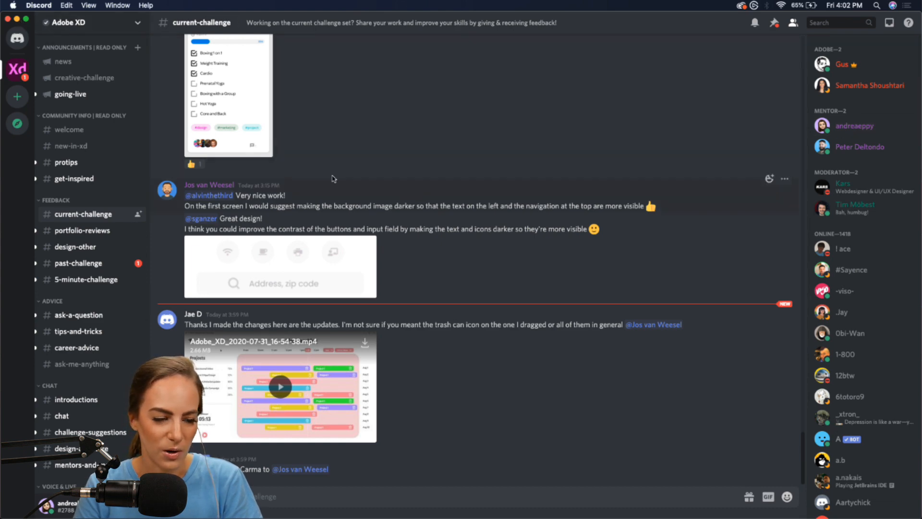
click(17, 20)
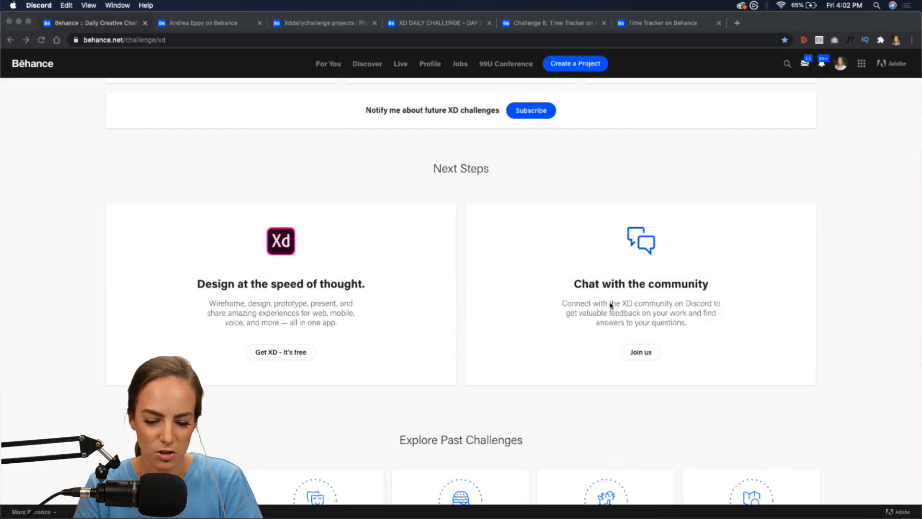
click(568, 512)
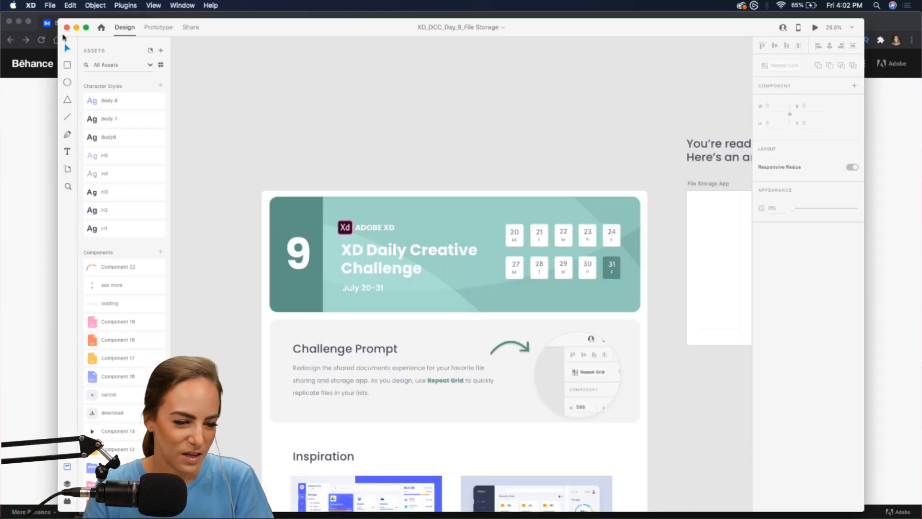
- Enlarge the Adobe XD window to fill the screen and scroll through the challenge brief
drag(56, 22, 2, 6)
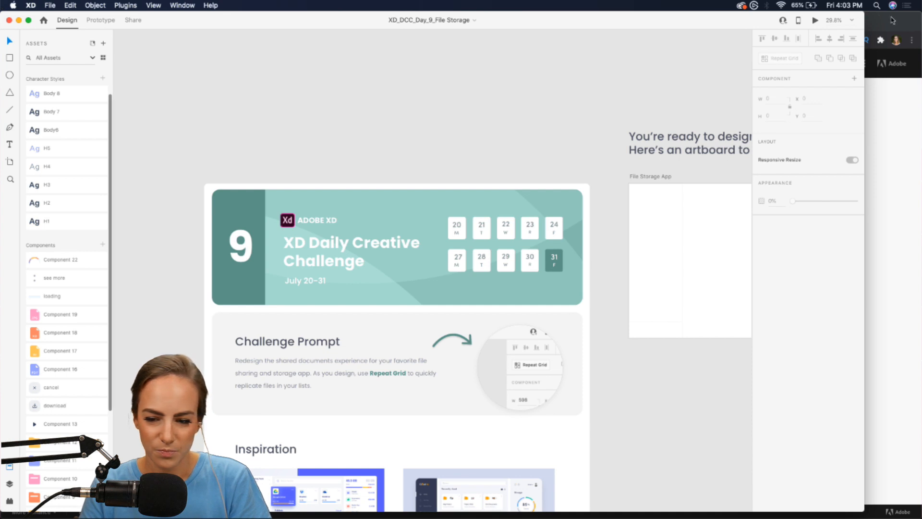
drag(865, 14, 920, 13)
scroll(544, 224, down, 5)
scroll(544, 223, left, 1)
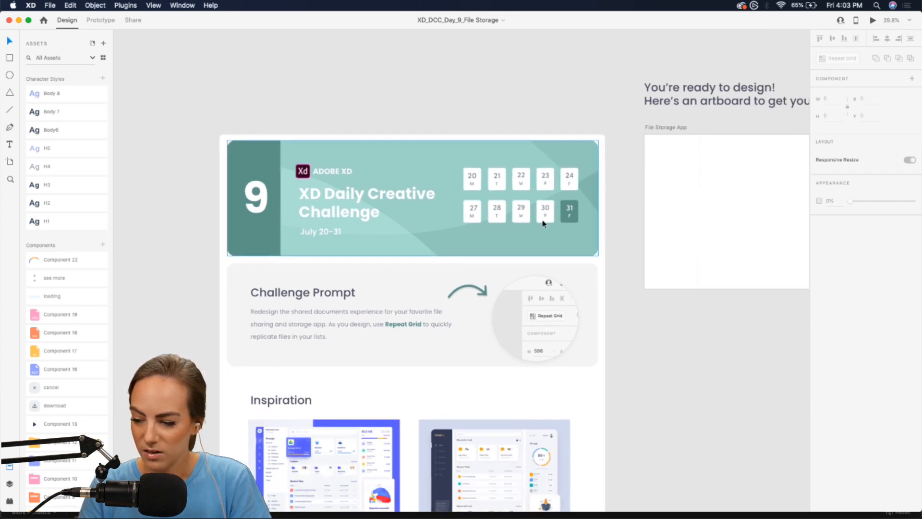
scroll(544, 223, down, 2)
scroll(544, 224, up, 3)
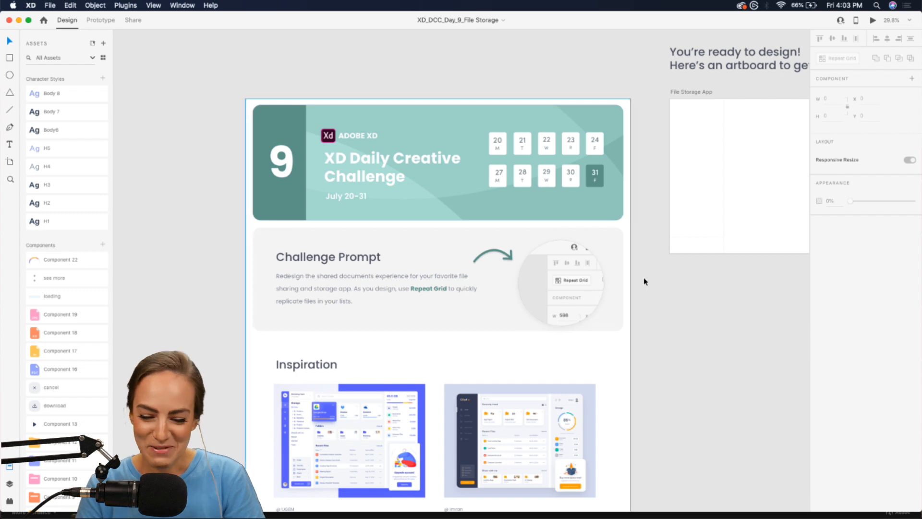
scroll(520, 257, left, 2)
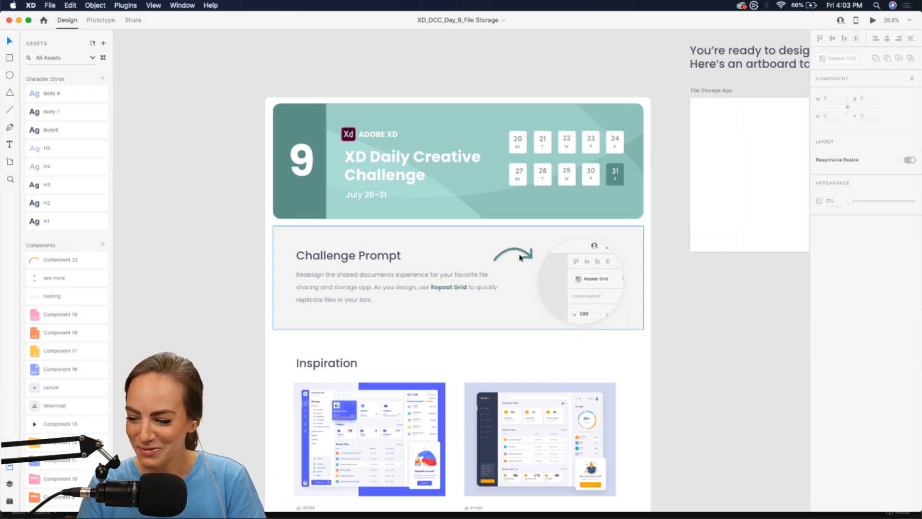
scroll(520, 257, up, 5)
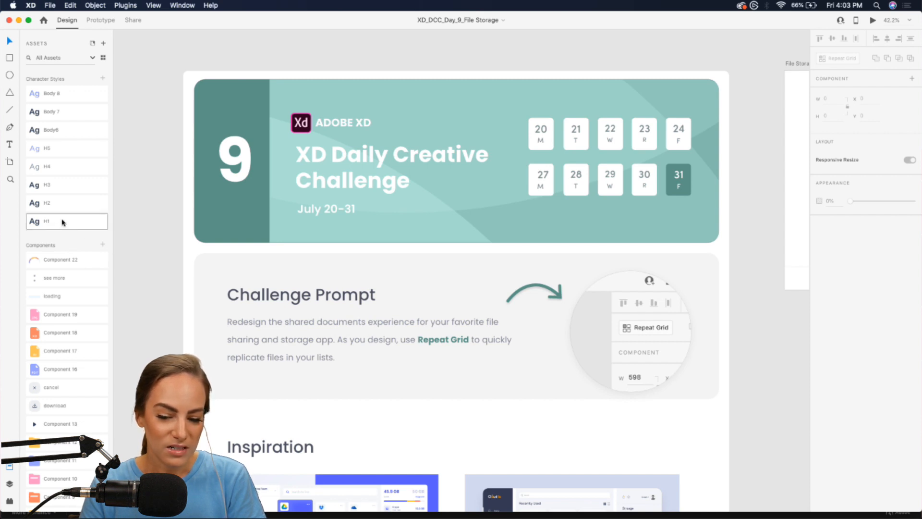
- Look over the brief's text, deselecting the Body6 character style
click(58, 130)
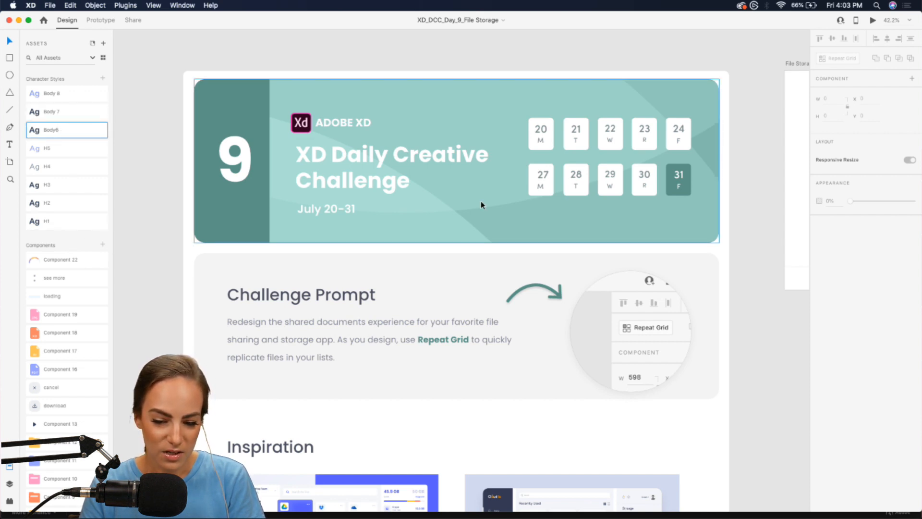
scroll(480, 201, right, 5)
scroll(180, 179, left, 5)
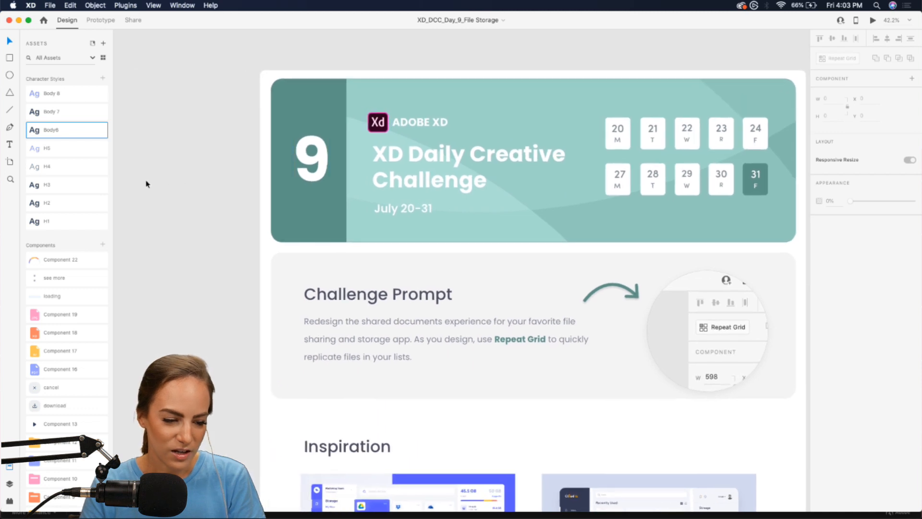
click(155, 229)
scroll(155, 228, down, 3)
scroll(288, 265, down, 2)
scroll(288, 264, up, 3)
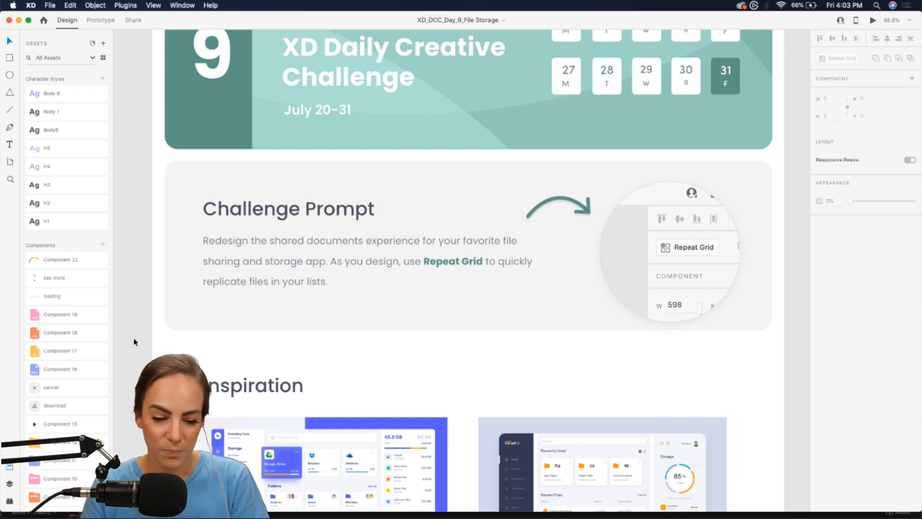
scroll(134, 342, down, 1)
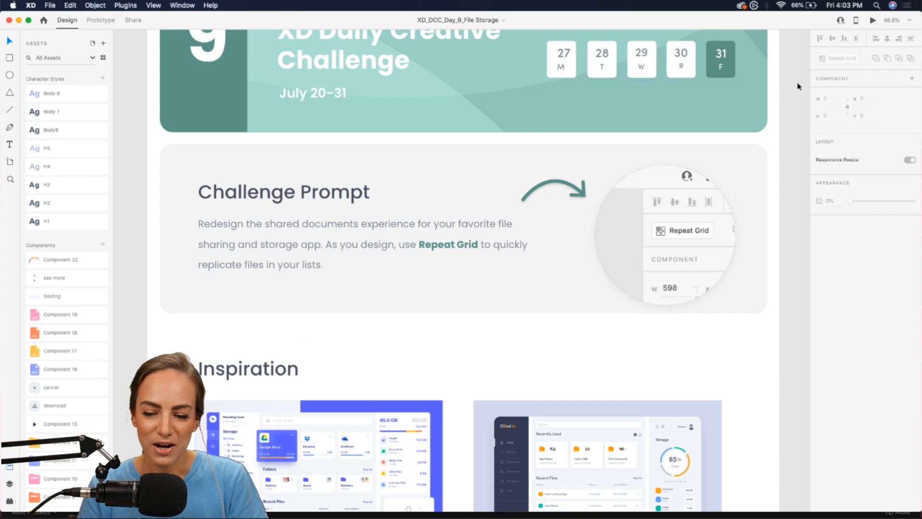
- Inspect the Repeat Grid screenshot, then zoom in on the blue UGEM dashboard inspiration
click(697, 231)
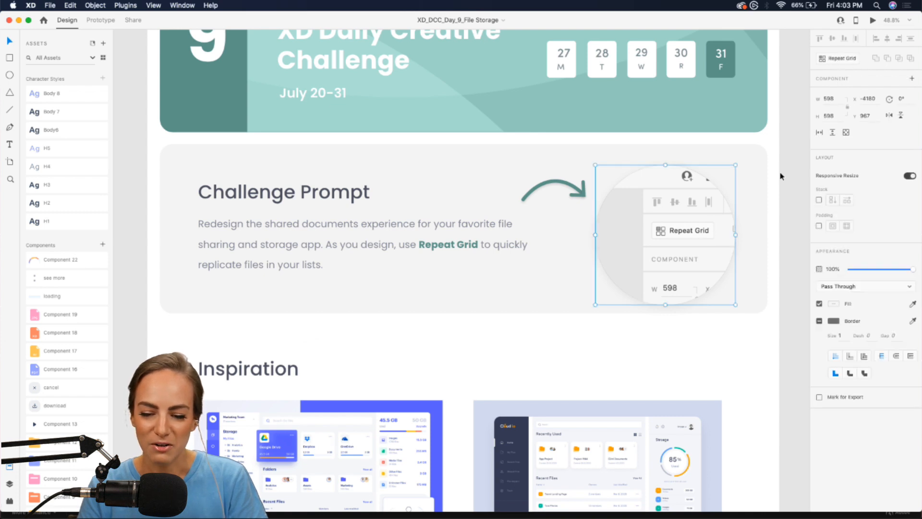
click(803, 232)
scroll(803, 235, down, 2)
scroll(803, 233, down, 9)
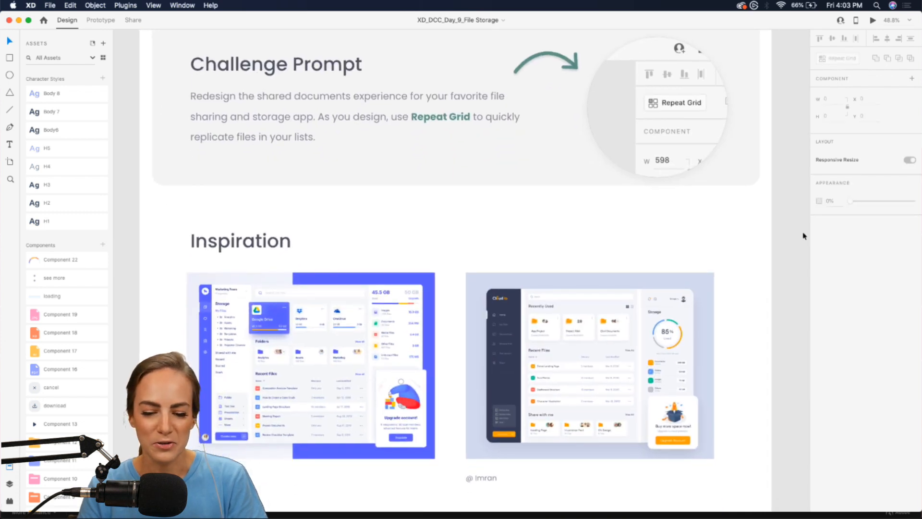
scroll(493, 258, up, 3)
scroll(492, 258, up, 5)
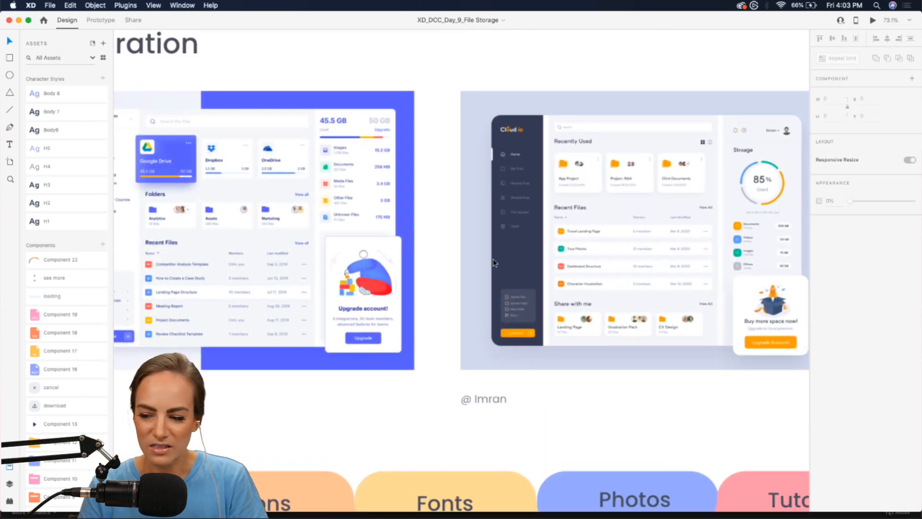
scroll(494, 260, down, 1)
scroll(493, 261, left, 1)
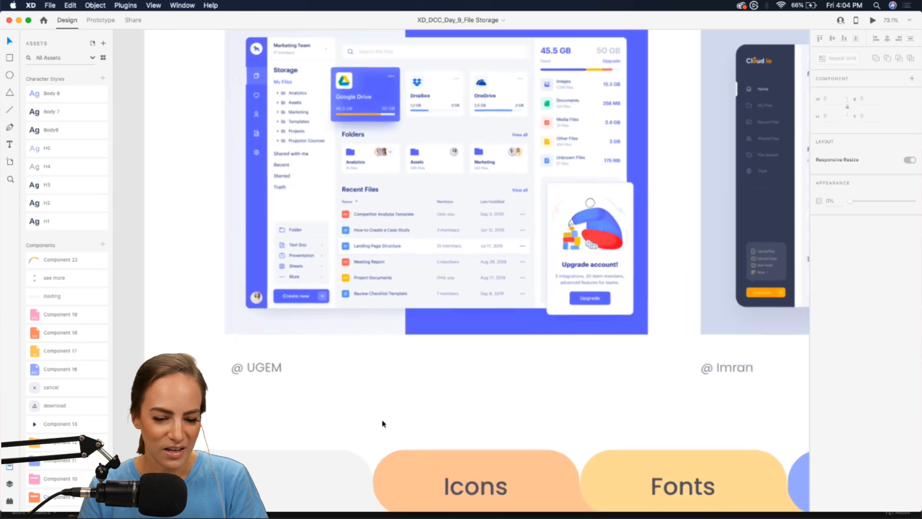
scroll(381, 422, up, 5)
scroll(382, 423, up, 3)
scroll(383, 423, right, 1)
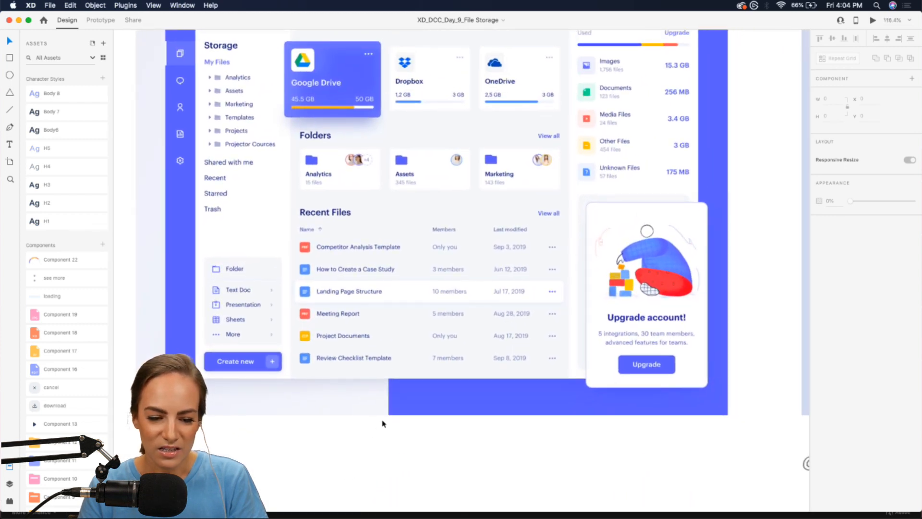
scroll(382, 423, up, 3)
scroll(382, 423, right, 1)
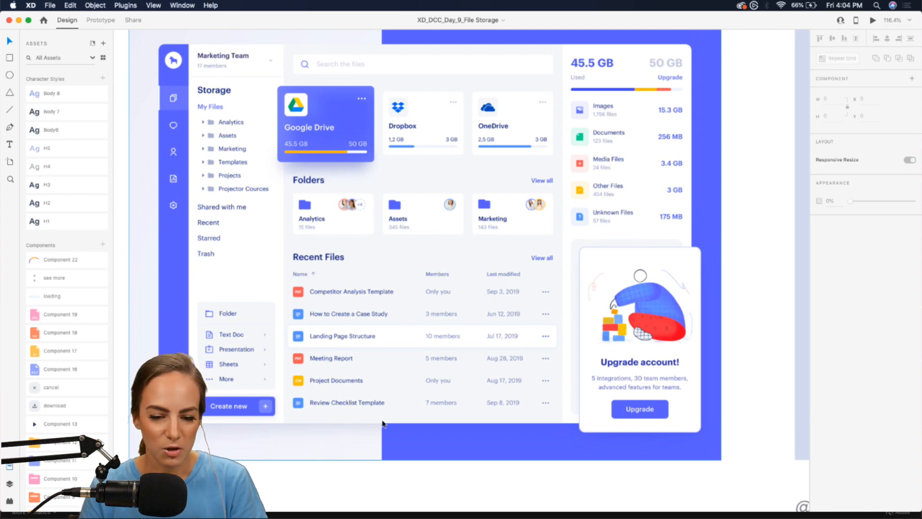
- Pan right to the Cloud io dashboard, then scroll down to the Resource Booklet
scroll(383, 423, down, 2)
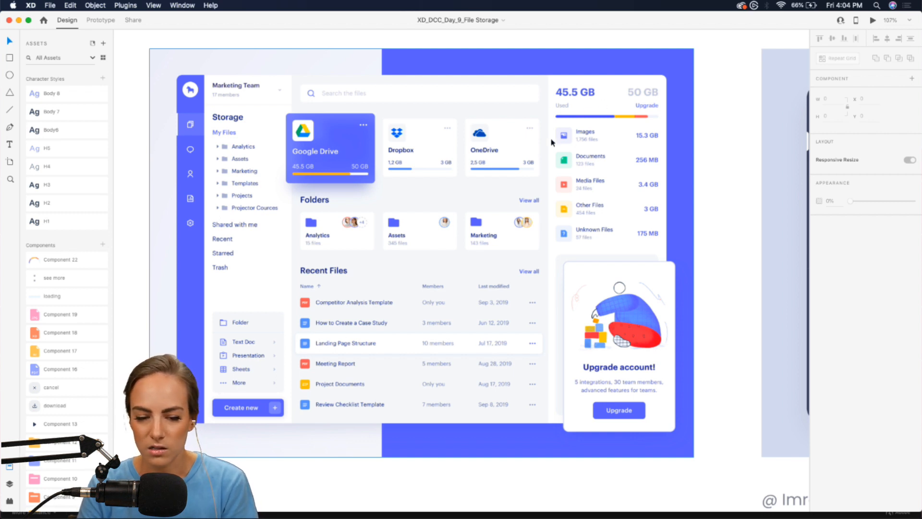
scroll(620, 126, right, 15)
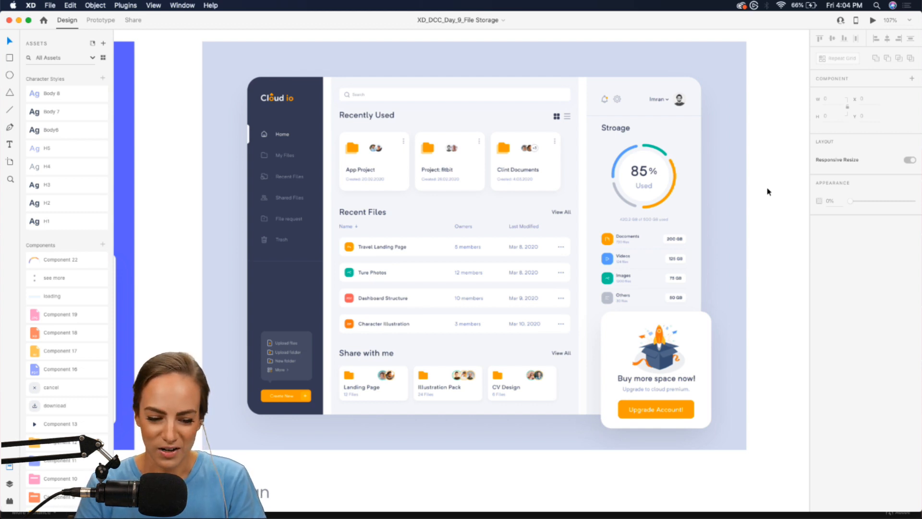
scroll(767, 191, down, 6)
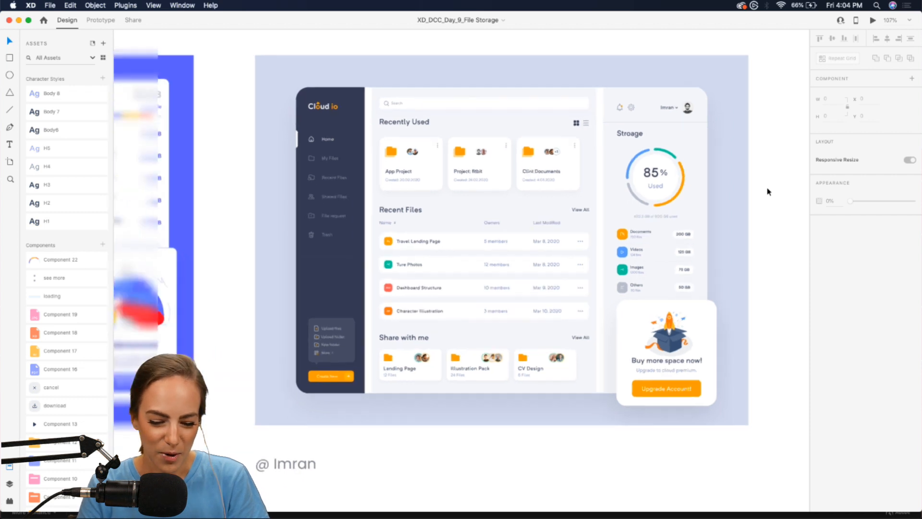
scroll(767, 192, down, 5)
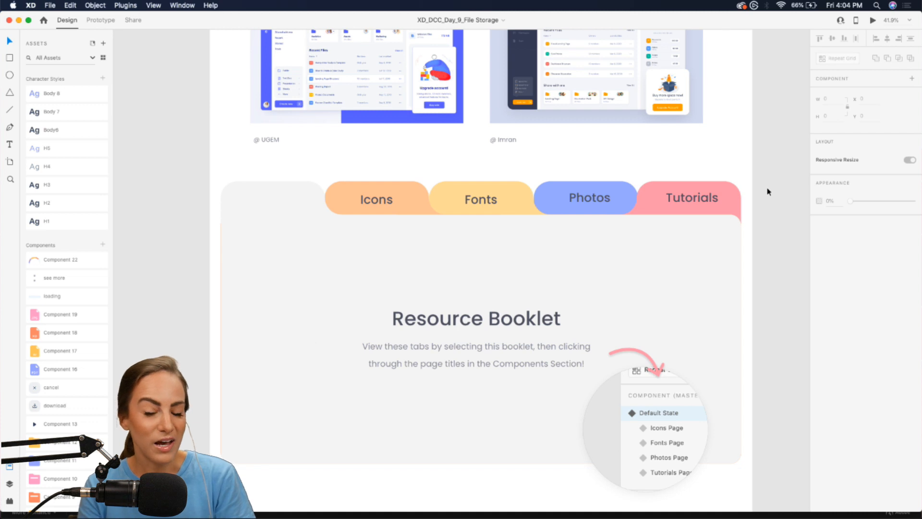
scroll(766, 192, down, 5)
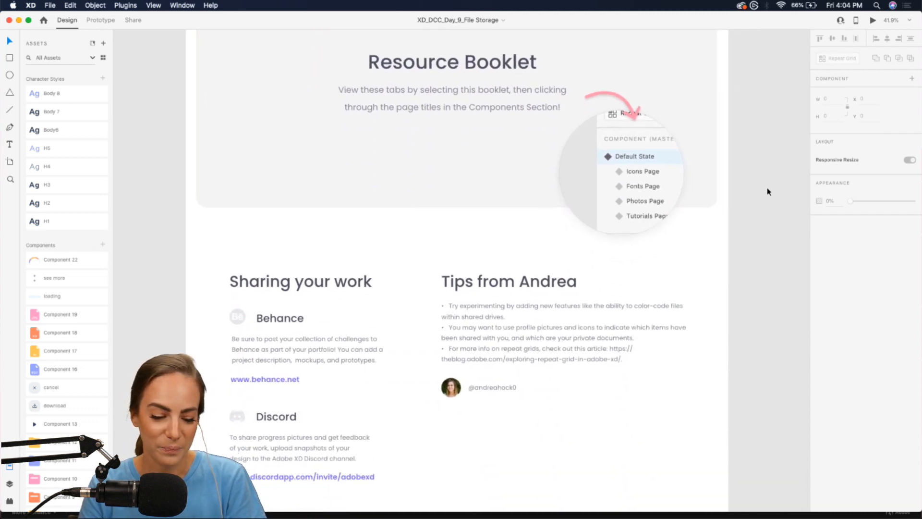
scroll(766, 192, down, 3)
click(370, 260)
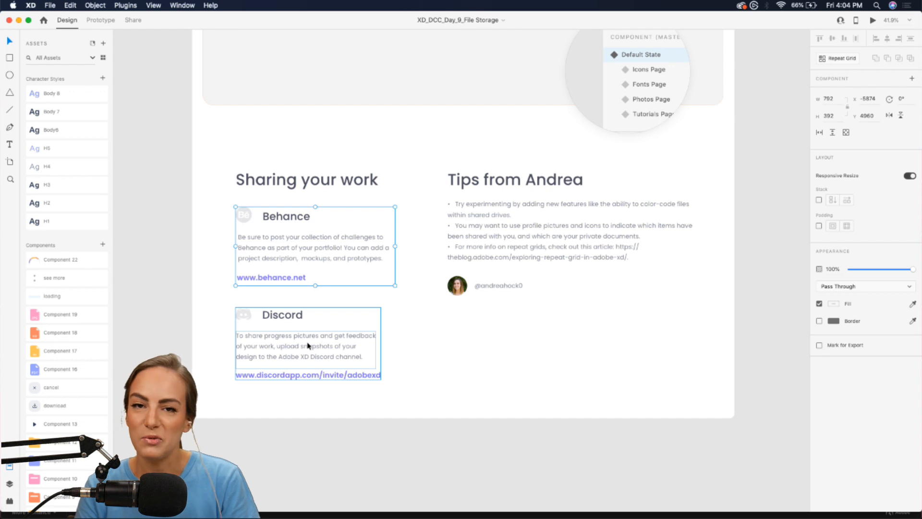
scroll(688, 245, up, 5)
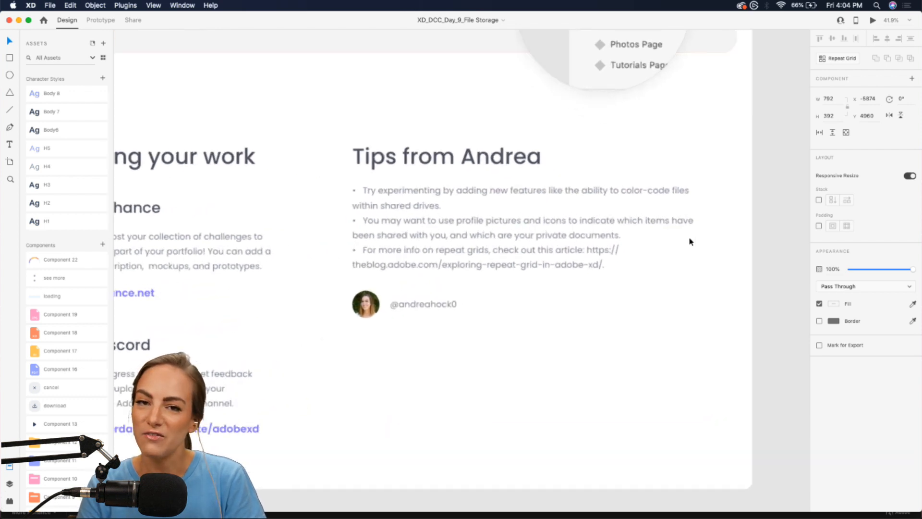
scroll(688, 241, up, 1)
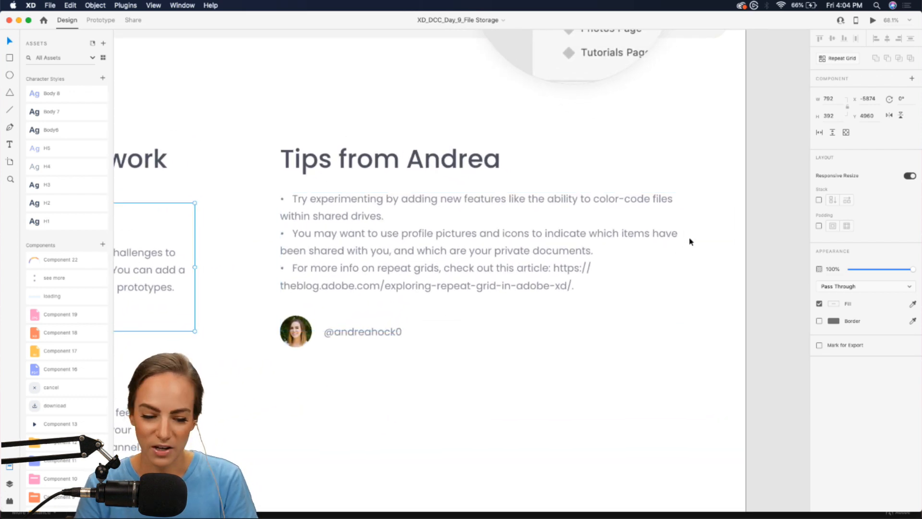
click(730, 226)
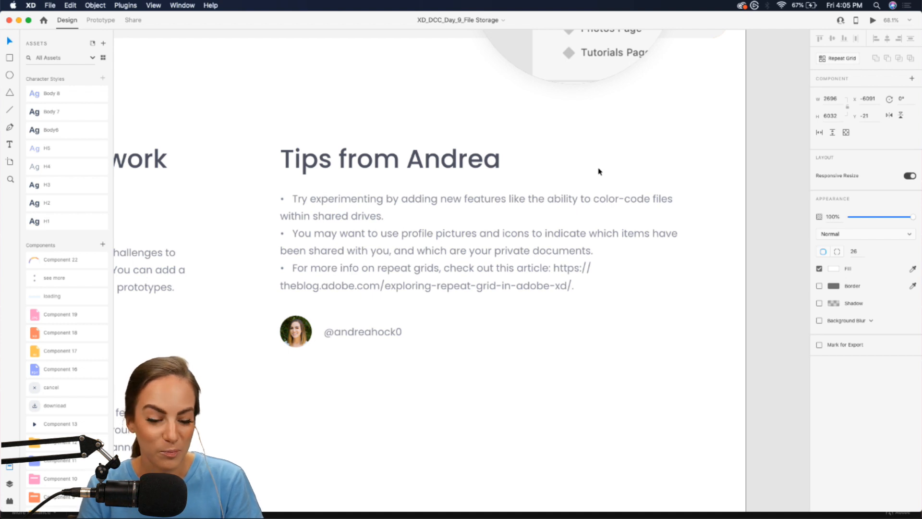
scroll(599, 172, down, 3)
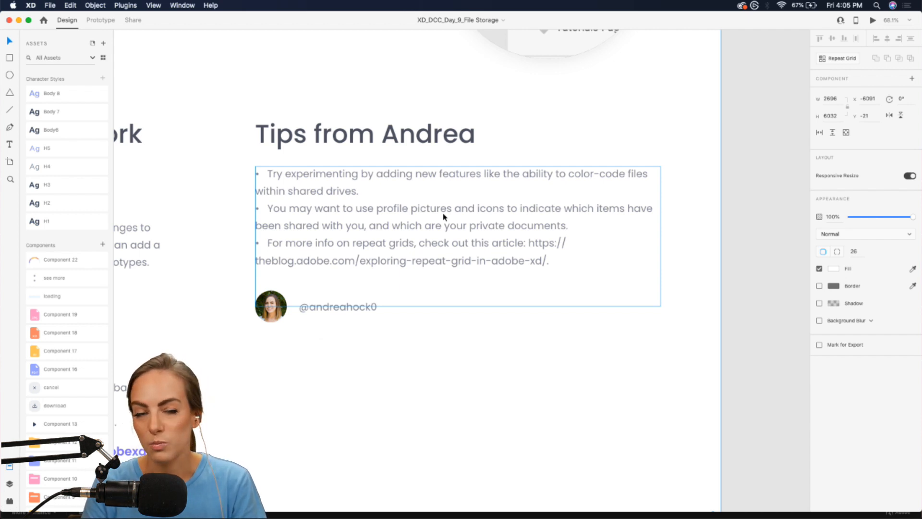
scroll(443, 214, down, 5)
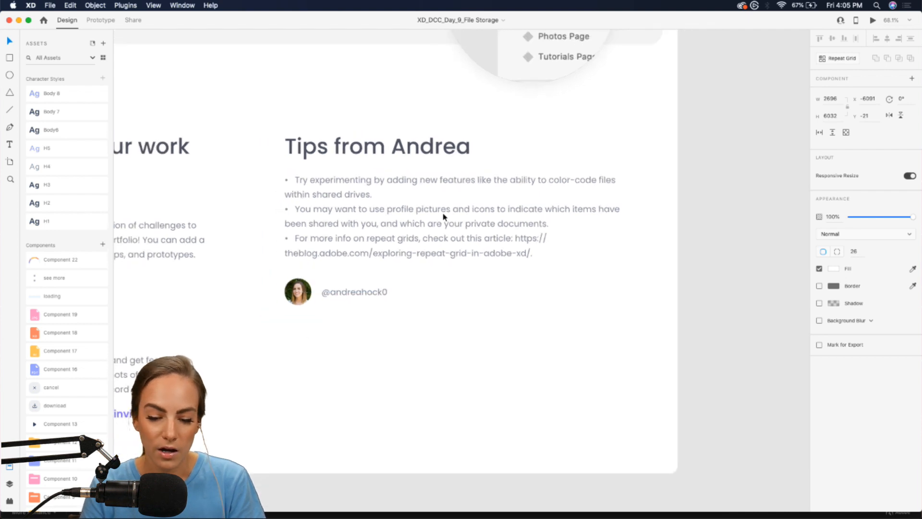
scroll(442, 214, up, 3)
click(645, 238)
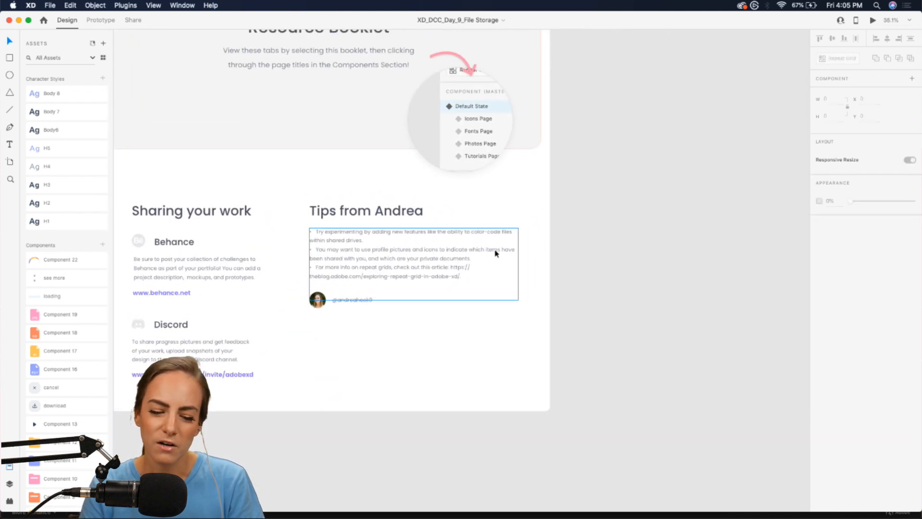
scroll(644, 202, up, 10)
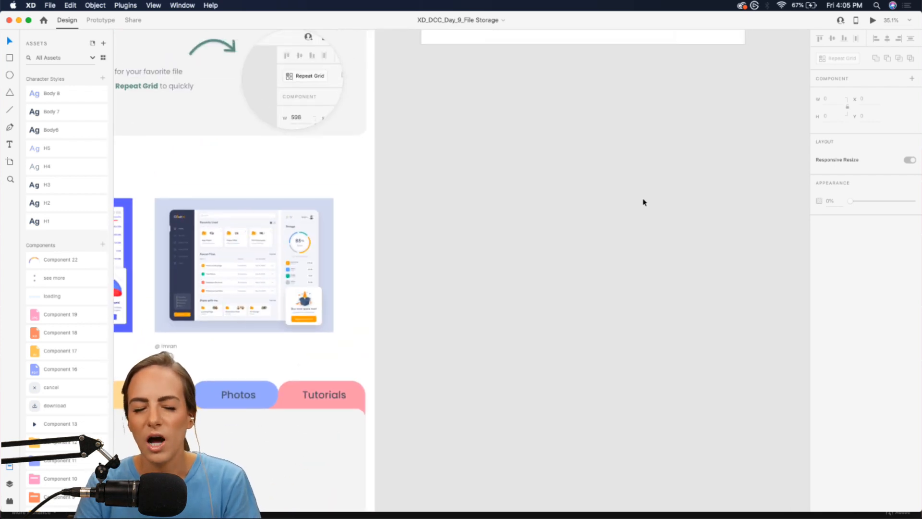
scroll(643, 202, up, 5)
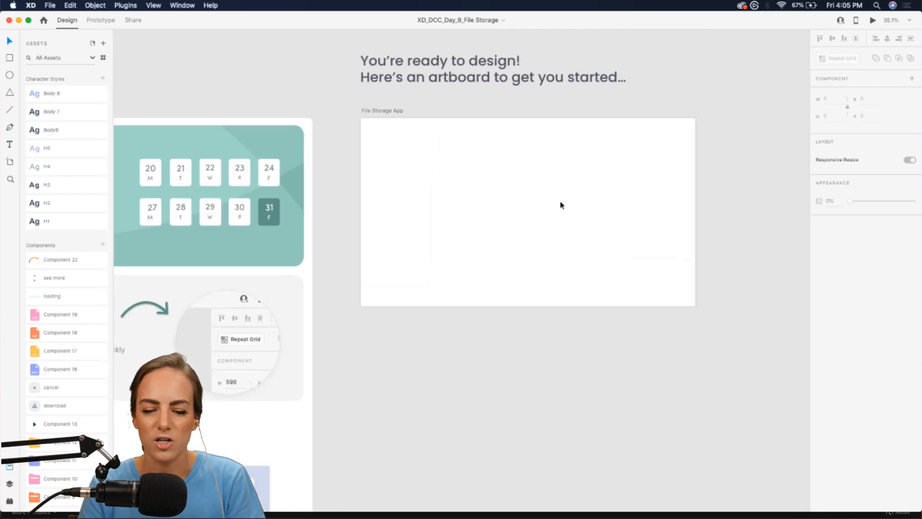
- Add an auto-width 'Your Files' heading in the middle column with the H1 style
scroll(560, 200, up, 5)
scroll(560, 201, up, 2)
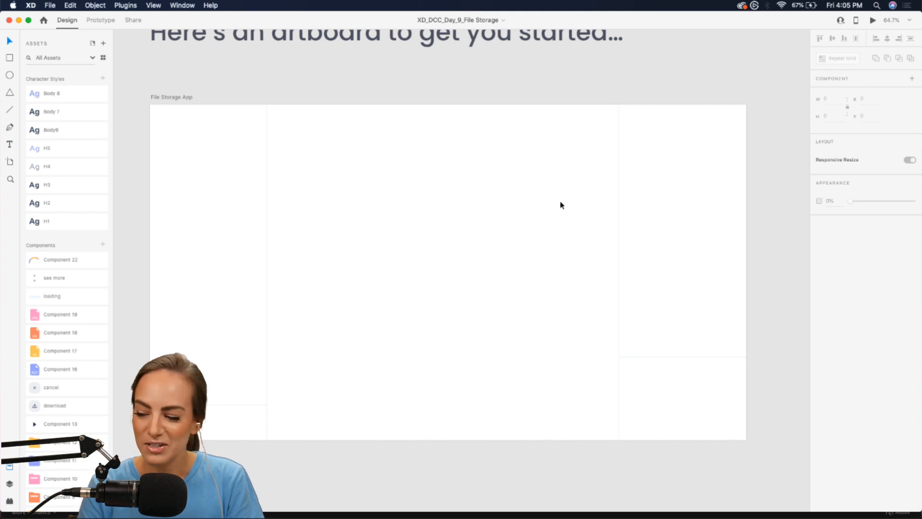
scroll(560, 202, up, 3)
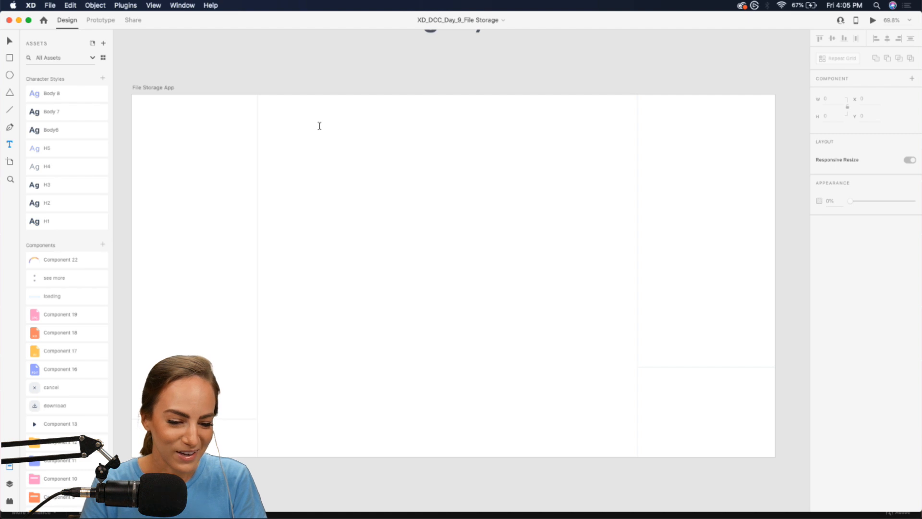
drag(278, 119, 414, 159)
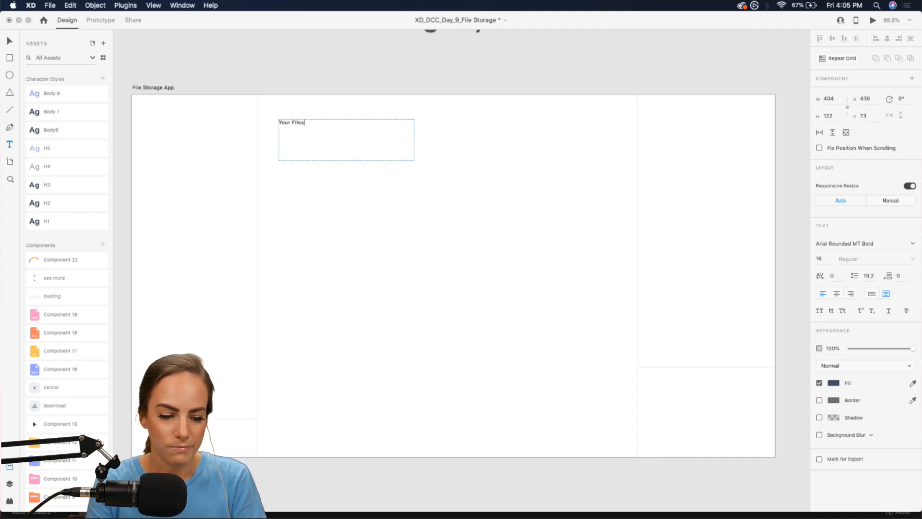
key(Escape)
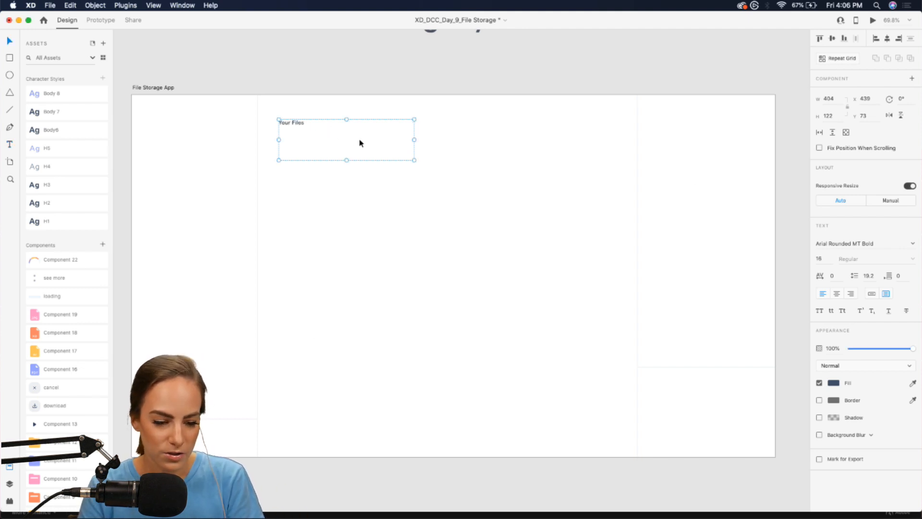
click(872, 294)
drag(313, 157, 320, 161)
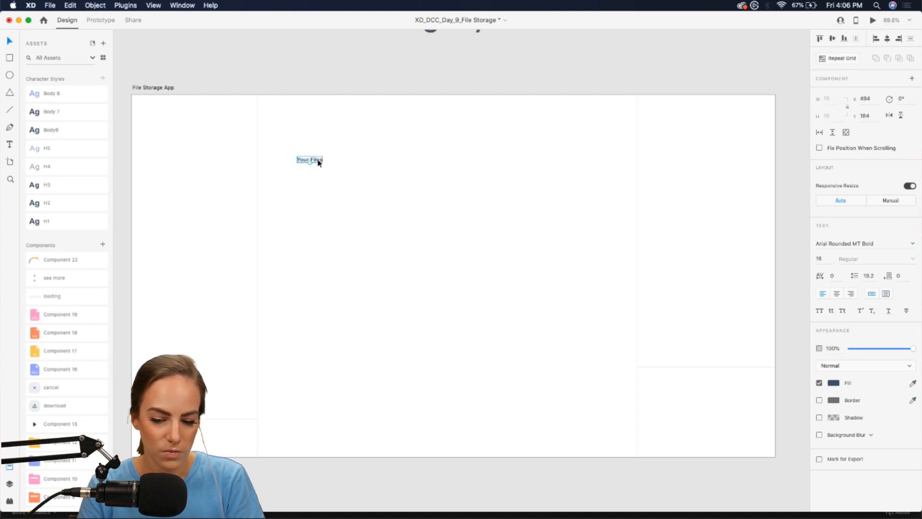
click(63, 221)
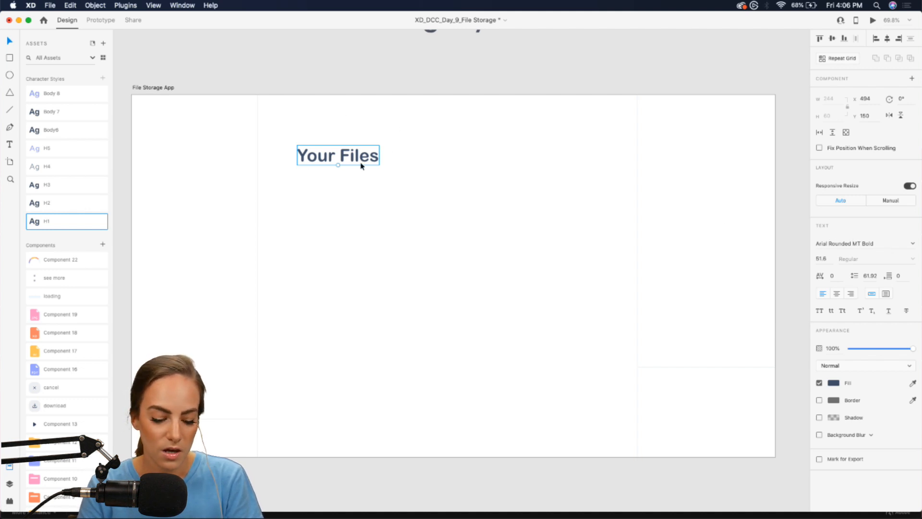
- Add a 'Document ABC' label in H3 style just beneath the heading, from a copy of it
drag(343, 162, 377, 217)
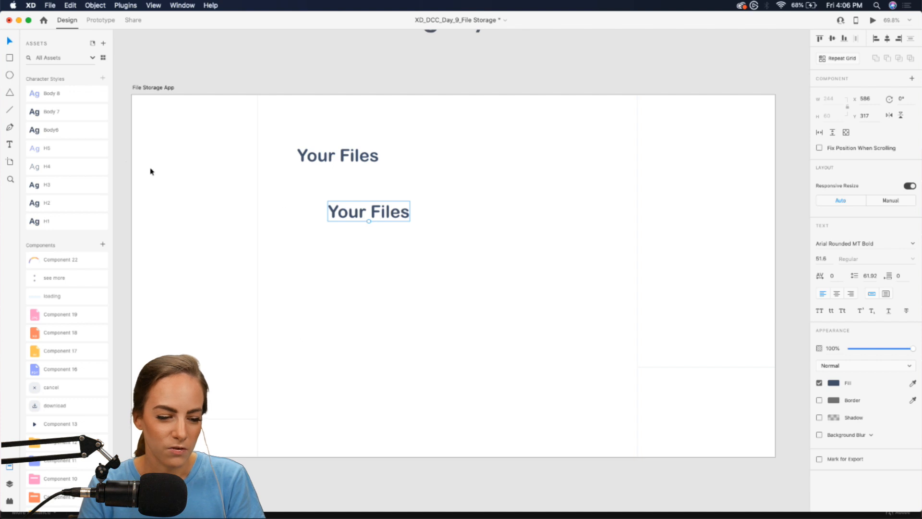
double_click(366, 210)
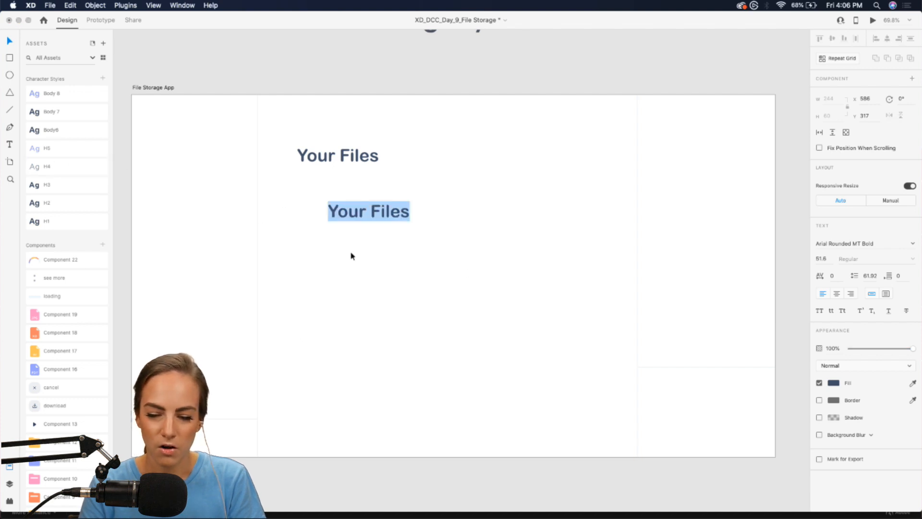
text(Document)
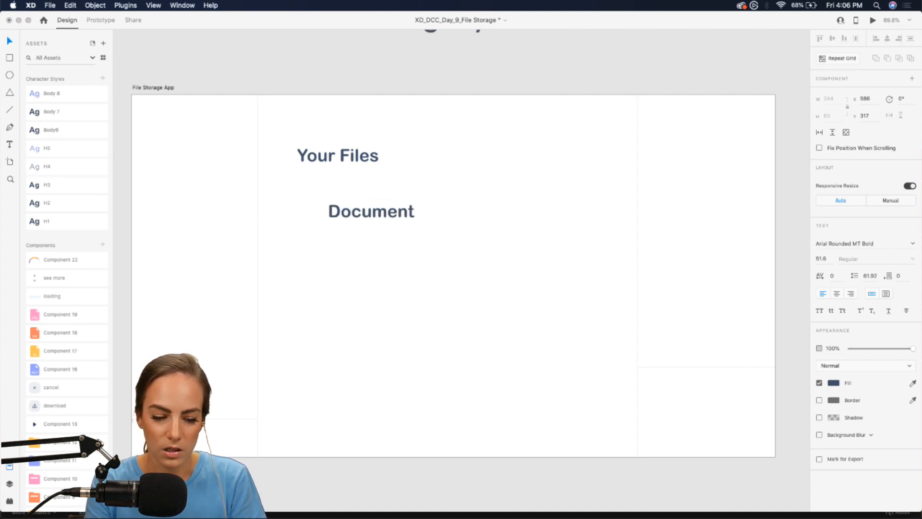
text( ABC)
key(Escape)
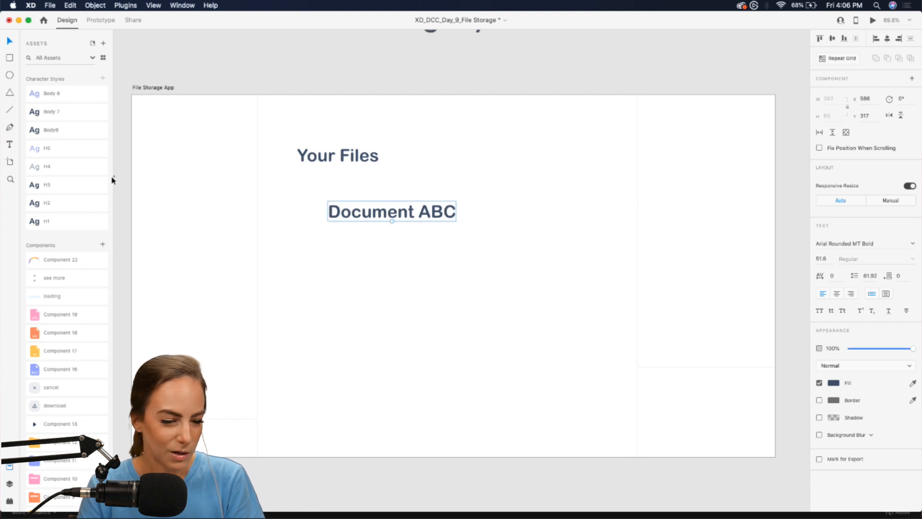
click(53, 167)
click(54, 185)
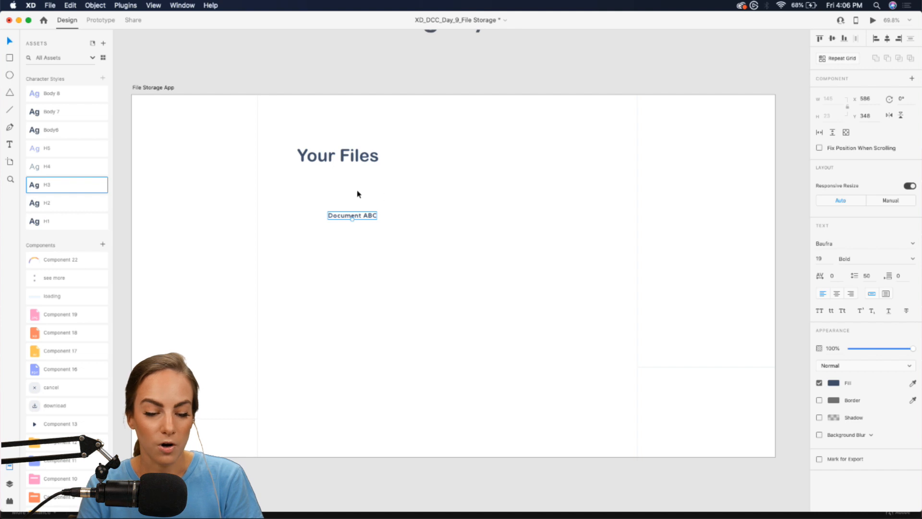
mouse_move(340, 215)
mouse_down()
mouse_move(331, 196)
mouse_move(331, 208)
mouse_up()
click(344, 253)
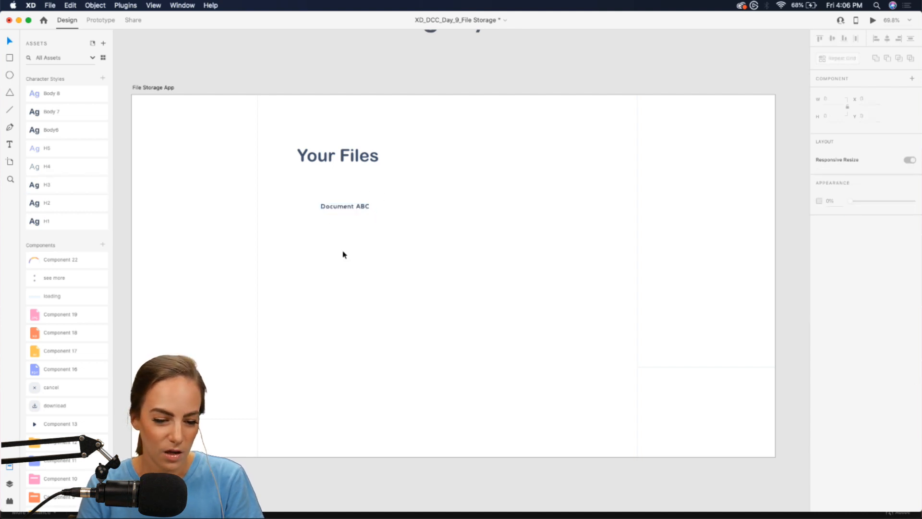
click(342, 207)
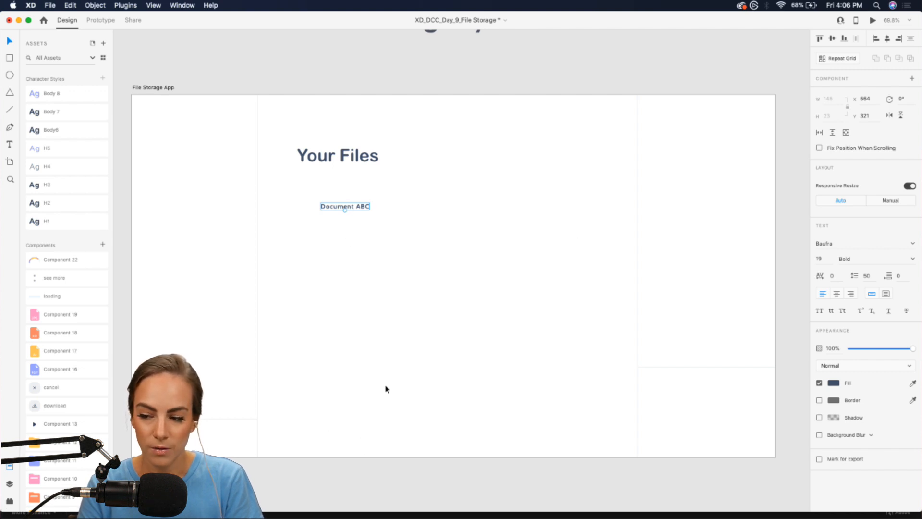
click(336, 161)
key(super+d)
- Make an 'All Files' heading in H2 style atop the left column from a Your Files copy
drag(336, 160, 212, 145)
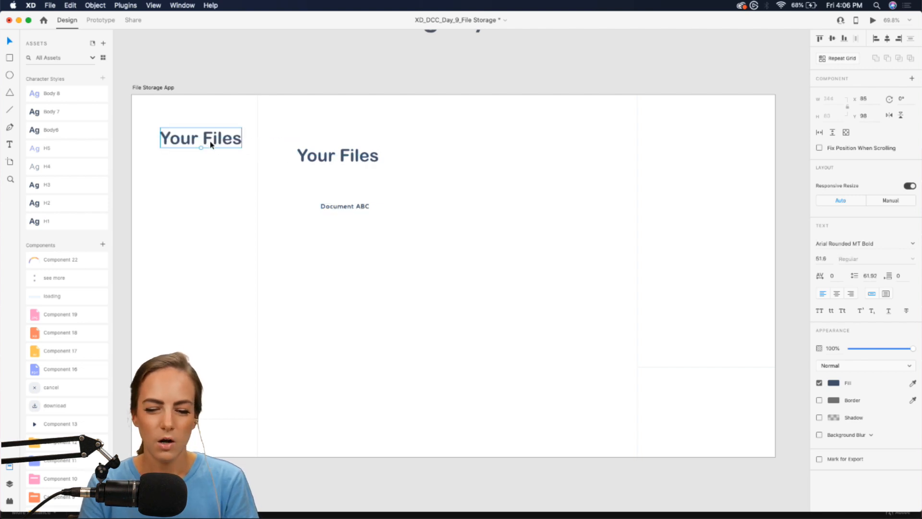
double_click(186, 140)
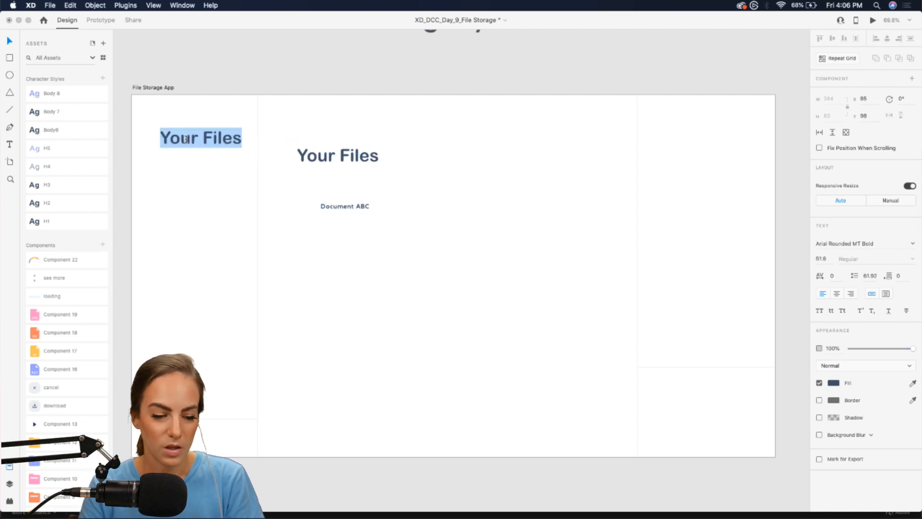
text(Storage)
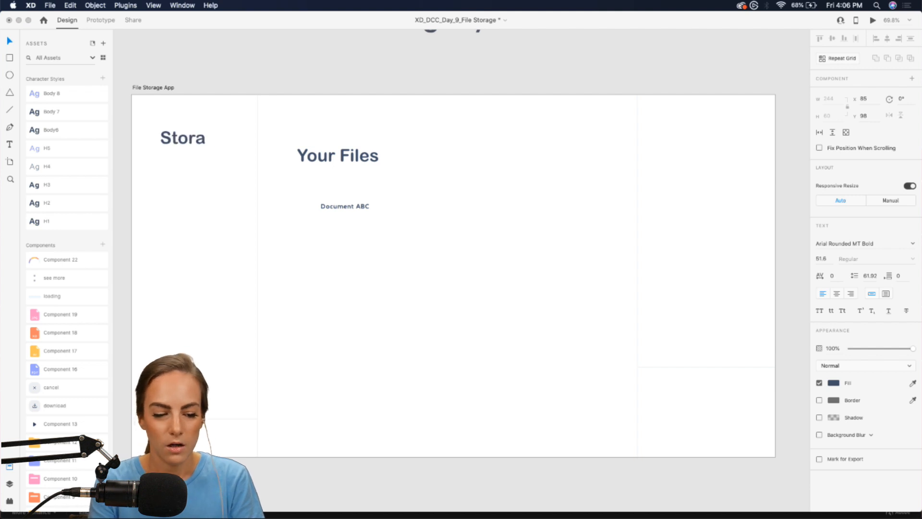
double_click(175, 139)
text(All Files)
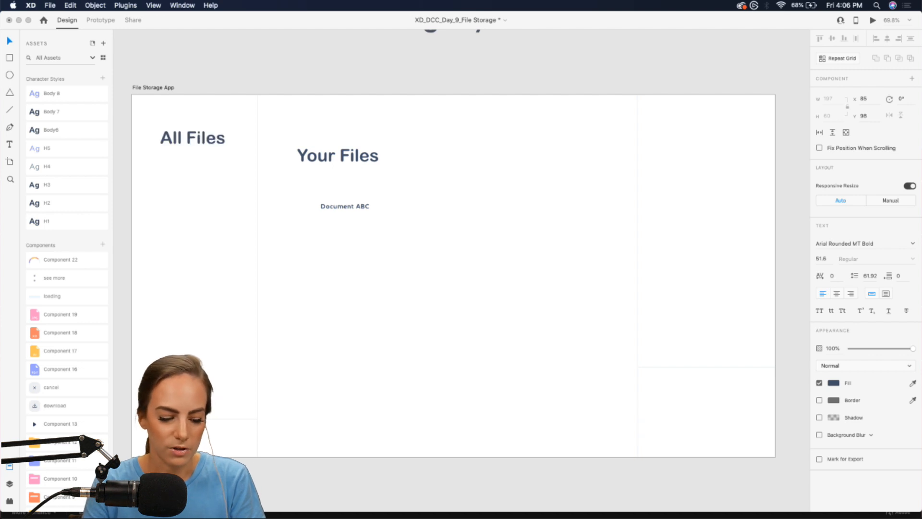
key(super+a)
click(38, 203)
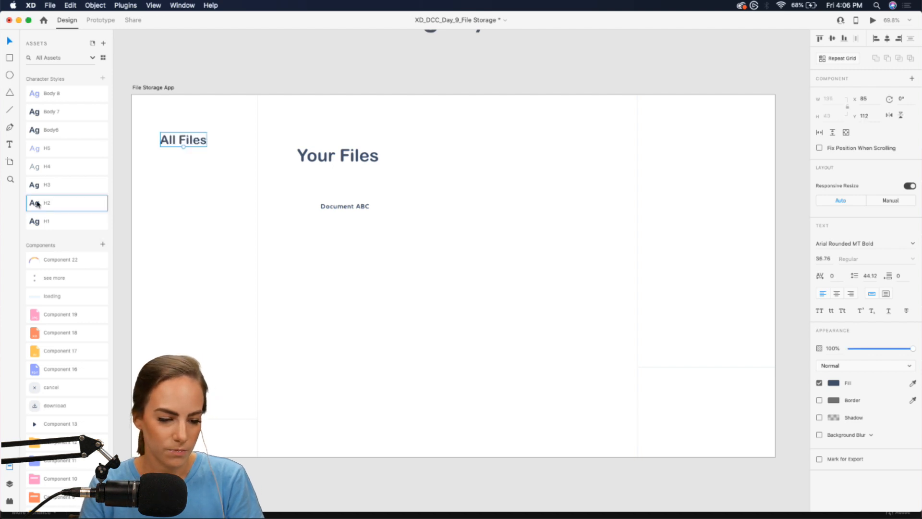
- Copy it to the right column as 'Recent', aligned on one line with All Files
drag(195, 141, 708, 113)
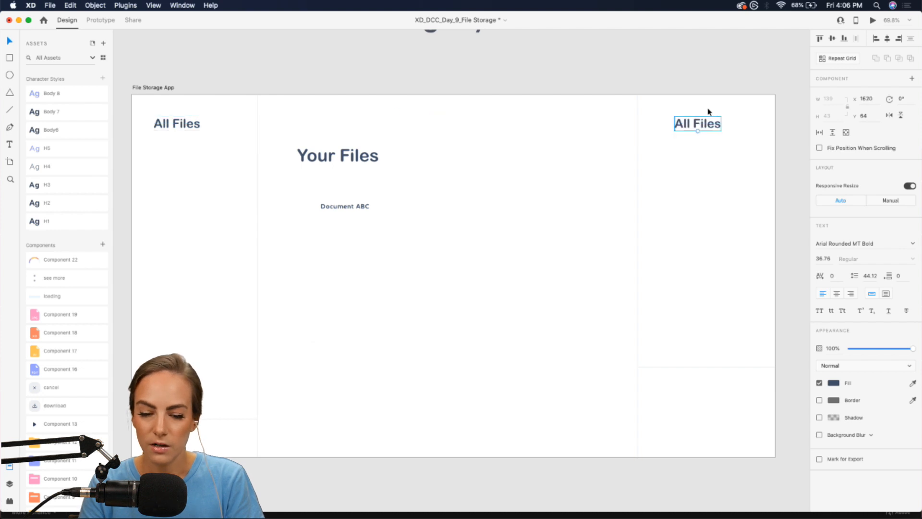
double_click(685, 123)
text(Recent)
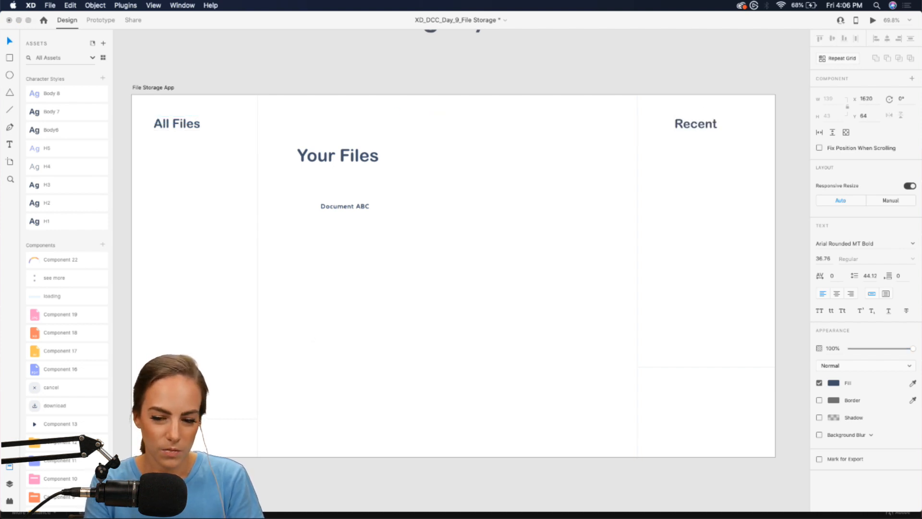
key(Escape)
drag(708, 124, 697, 124)
click(514, 269)
scroll(515, 271, down, 2)
scroll(514, 271, left, 1)
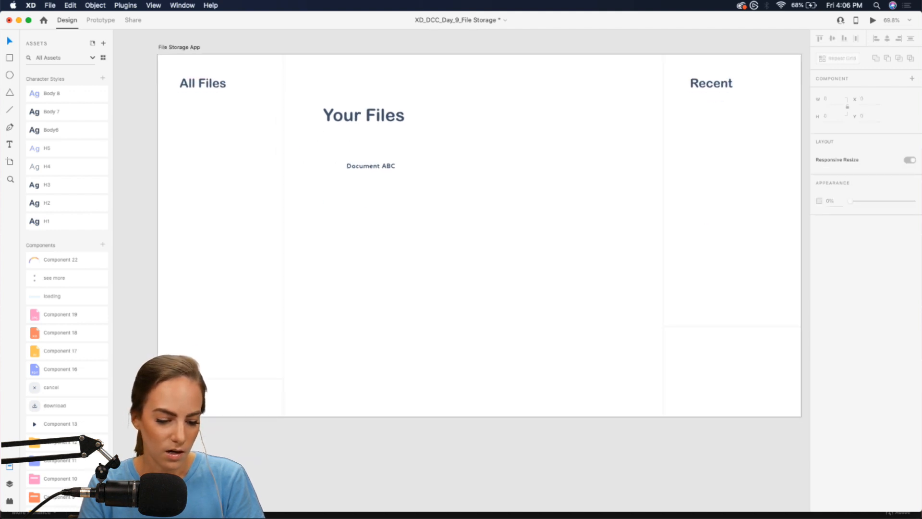
scroll(278, 398, down, 1)
scroll(278, 397, left, 2)
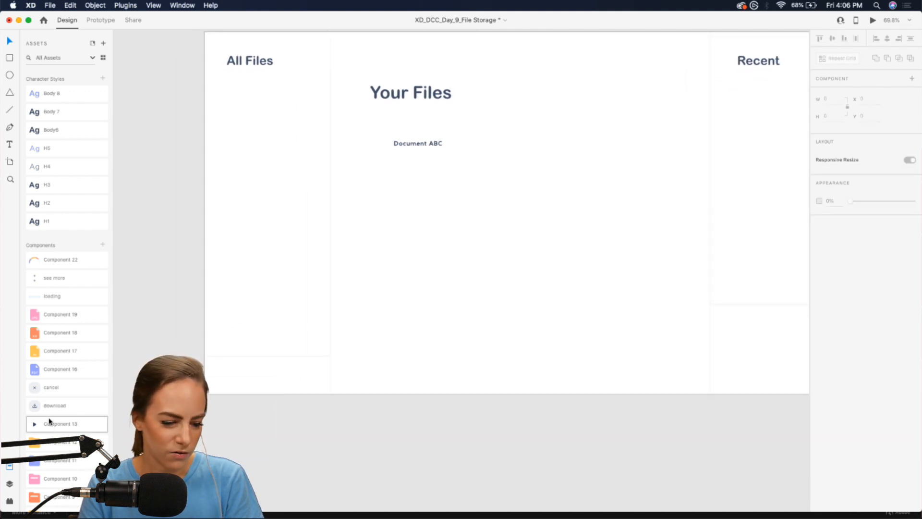
scroll(45, 442, down, 5)
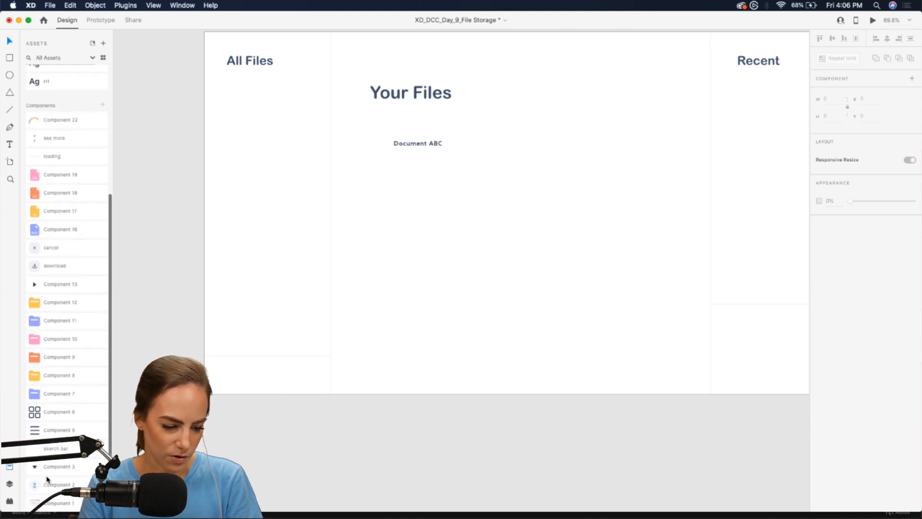
- Place the avatar component at the bottom of the left column and nudge it down
drag(46, 484, 252, 319)
scroll(252, 317, up, 5)
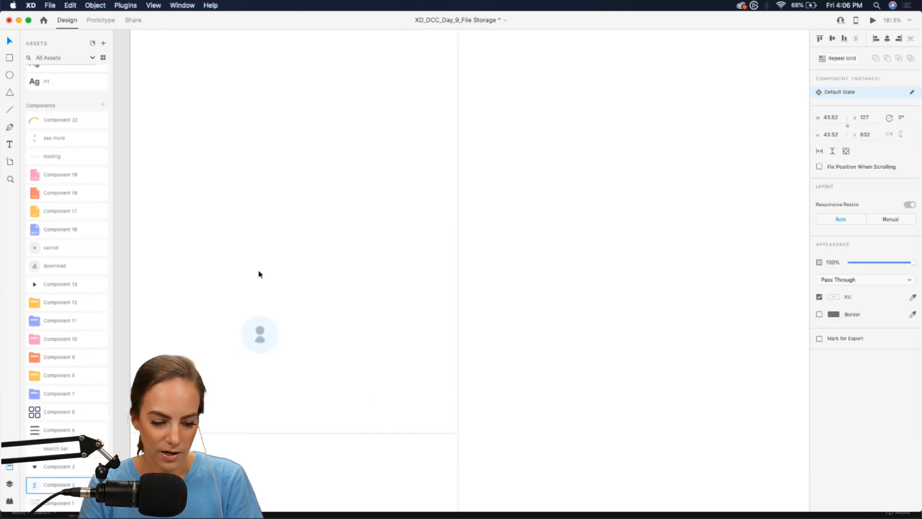
scroll(259, 273, down, 5)
scroll(260, 273, left, 3)
click(353, 196)
key(Down)
key(Down)
key(Down)
key(Down)
key(Down)
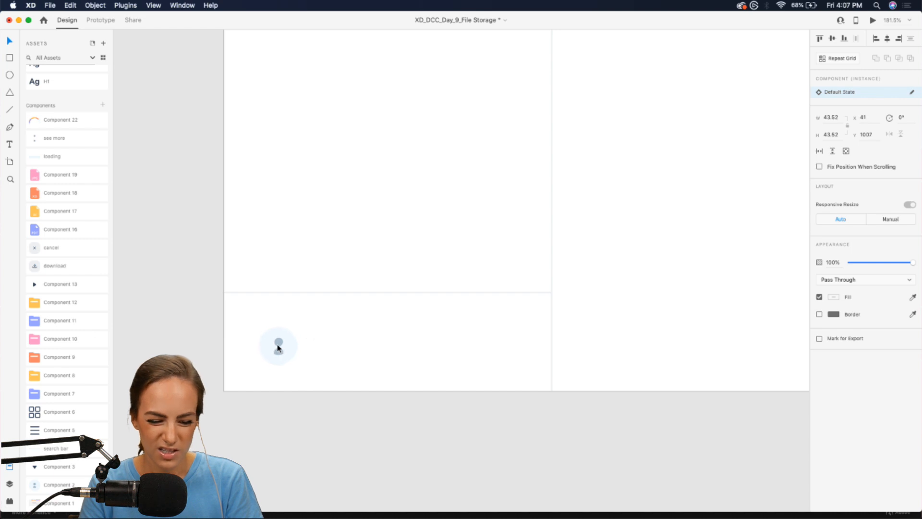
- Move the Document ABC label beside the avatar and replace its text with the user's name
scroll(278, 342, down, 3)
scroll(278, 342, up, 10)
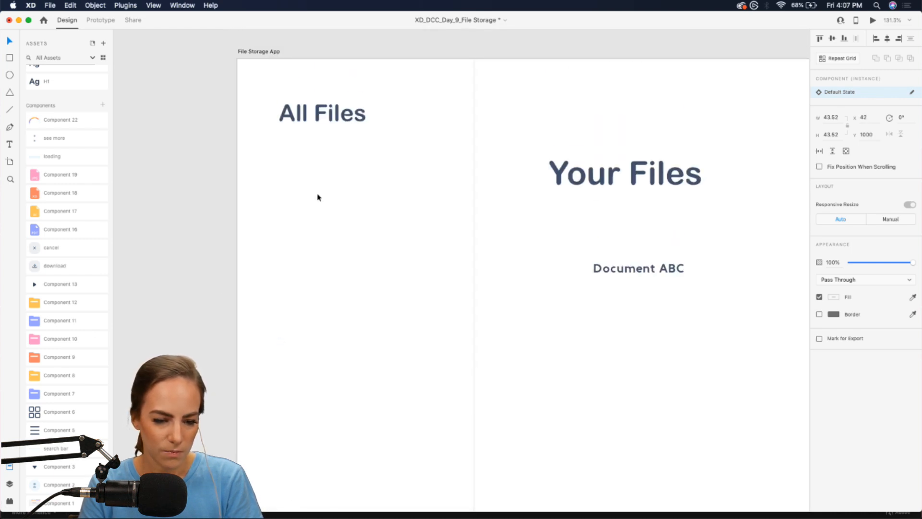
click(618, 269)
scroll(617, 269, down, 8)
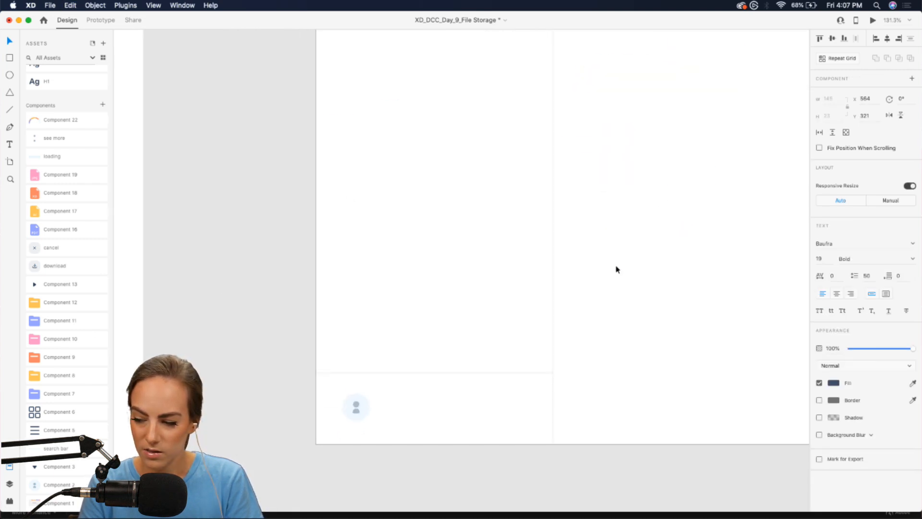
scroll(617, 268, up, 4)
scroll(617, 269, down, 2)
scroll(616, 268, up, 5)
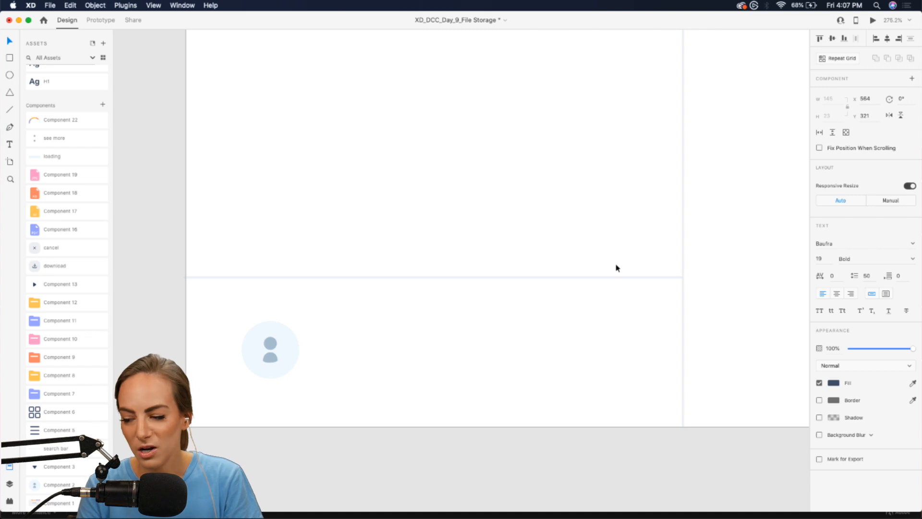
drag(618, 268, 439, 349)
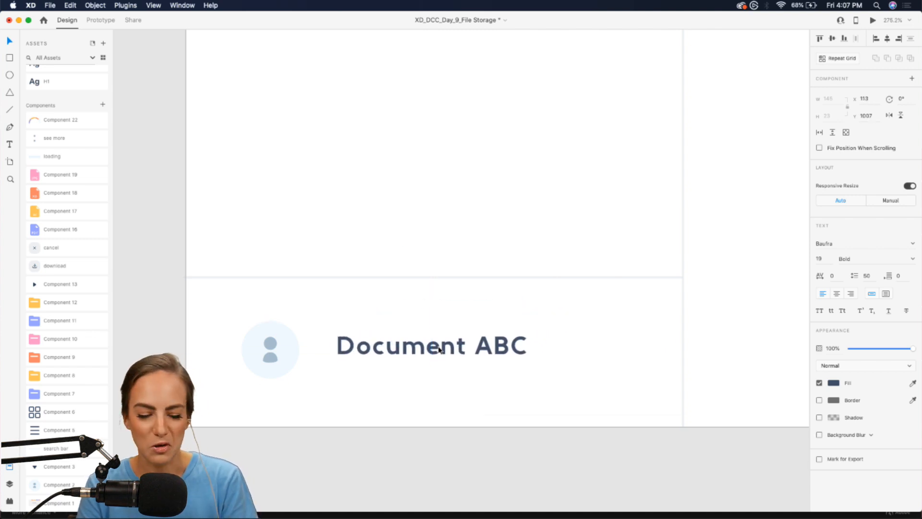
double_click(373, 360)
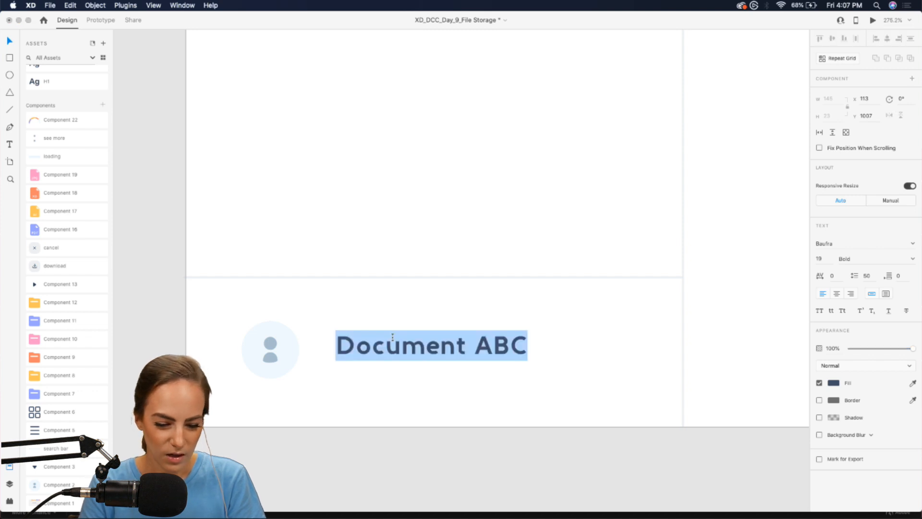
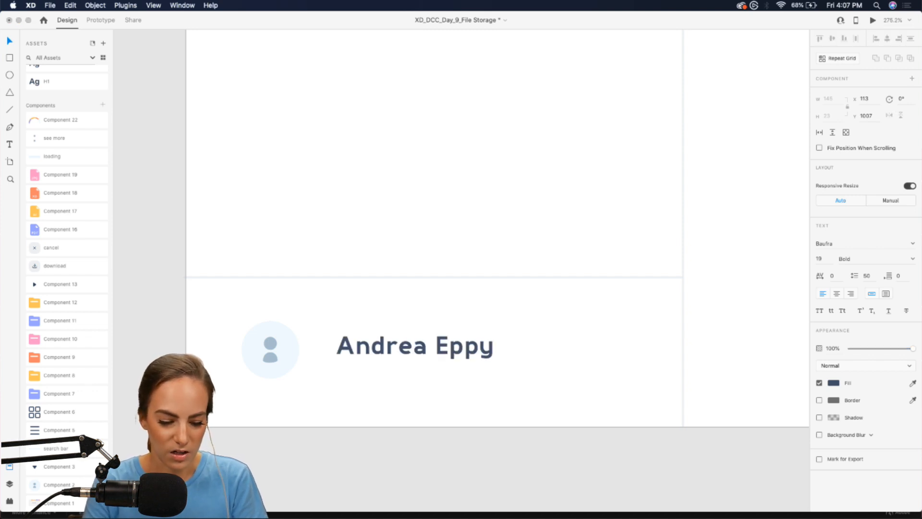
key(Escape)
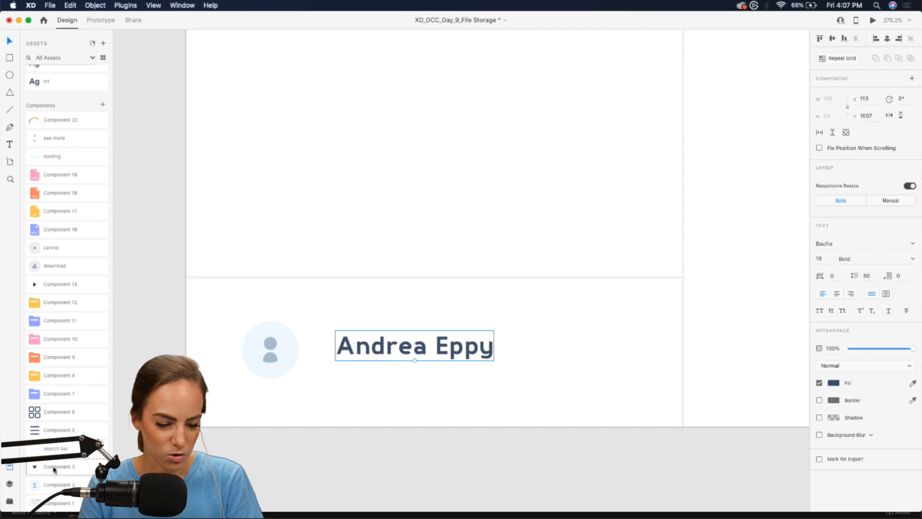
- Add the Component 3 dropdown arrow beside the name, align it, and group avatar, name and arrow
drag(53, 470, 613, 349)
shift+click(464, 350)
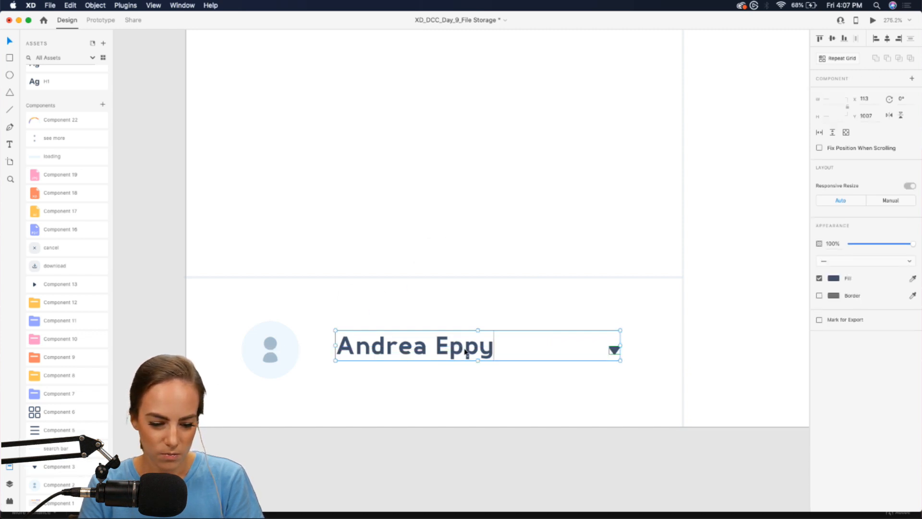
drag(464, 350, 464, 355)
drag(641, 409, 246, 335)
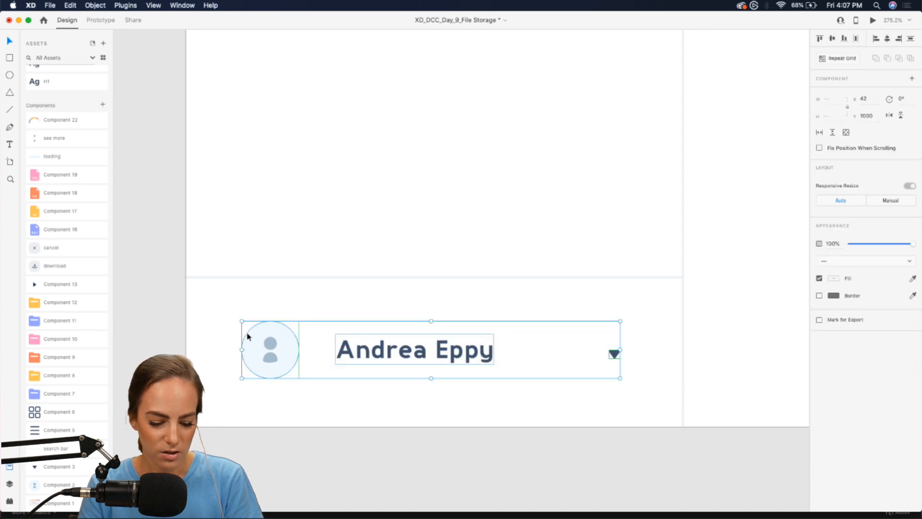
key(super+g)
scroll(563, 190, down, 10)
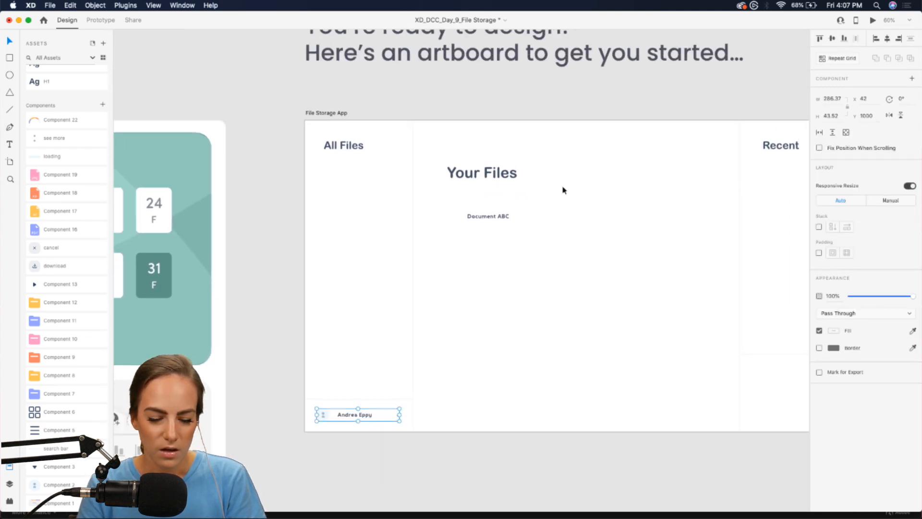
- Pan to the right-hand Recent section and place the Component 22 half-circle gauge there
click(585, 245)
scroll(585, 246, right, 2)
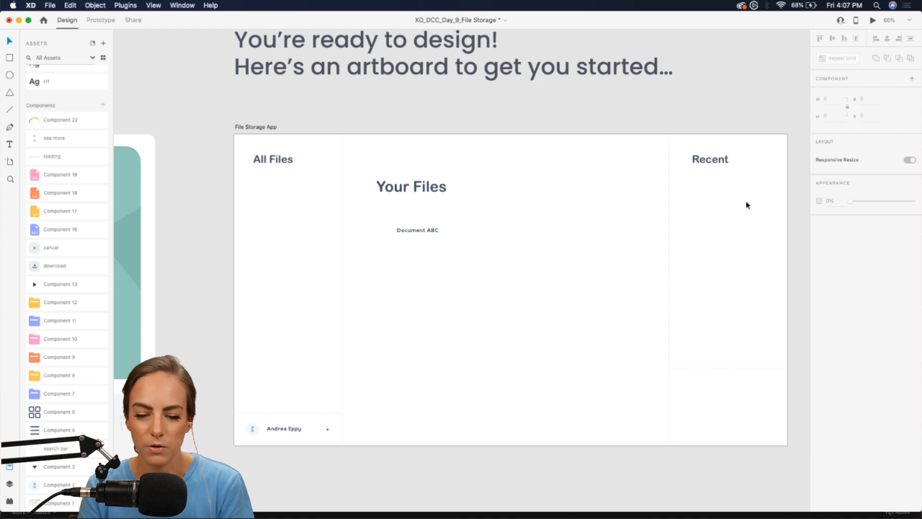
scroll(767, 356, up, 5)
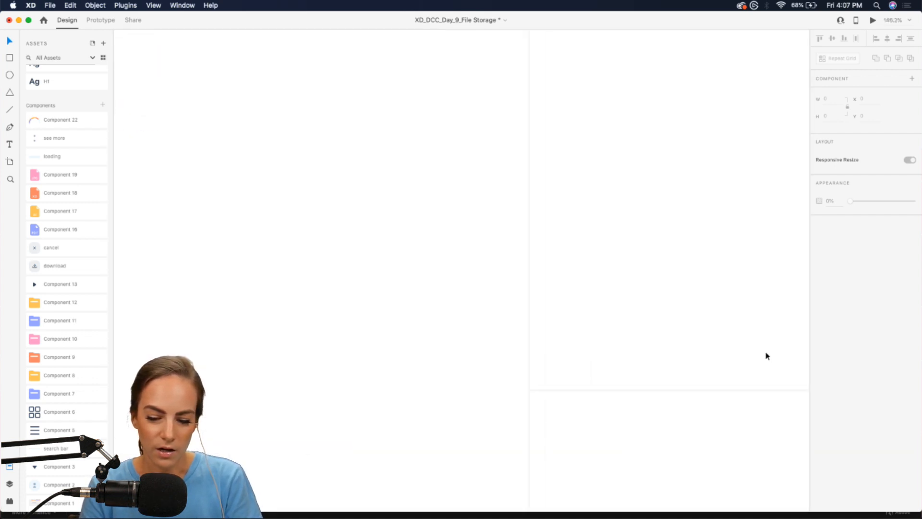
scroll(766, 356, down, 4)
scroll(766, 356, up, 5)
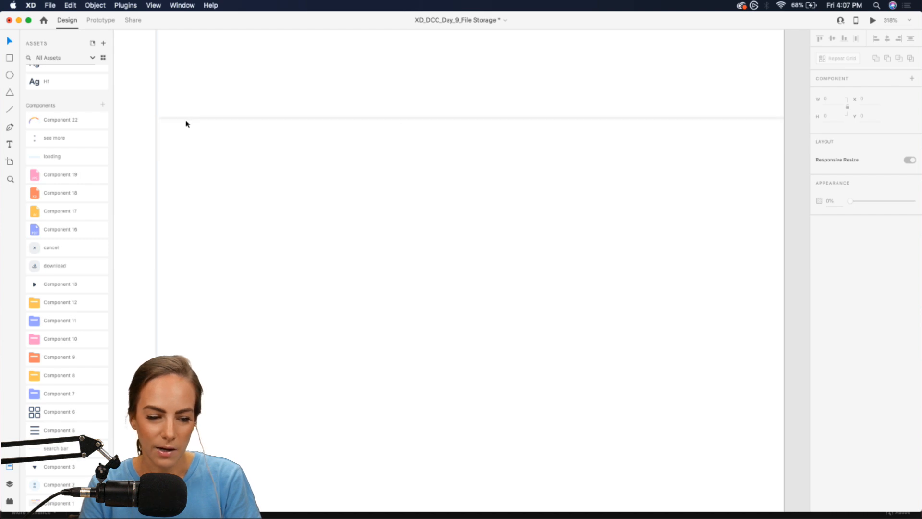
scroll(519, 212, down, 5)
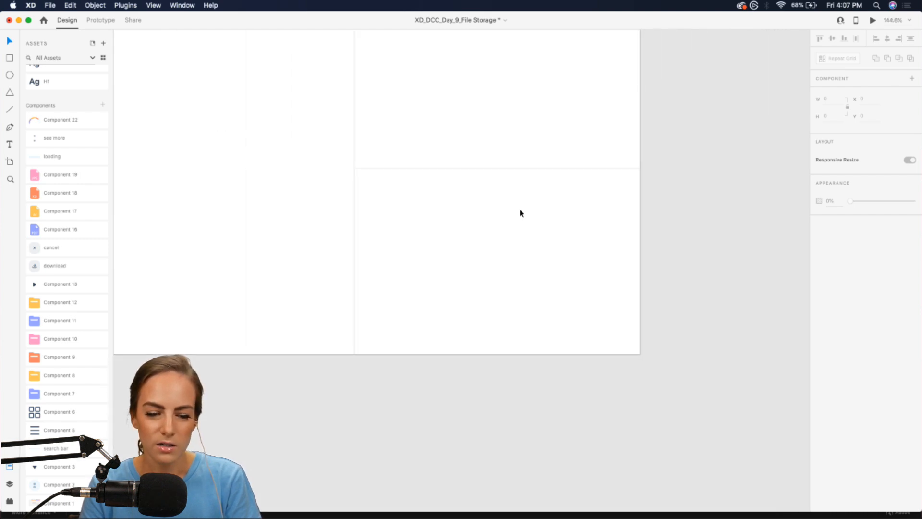
scroll(521, 212, left, 3)
scroll(520, 212, up, 2)
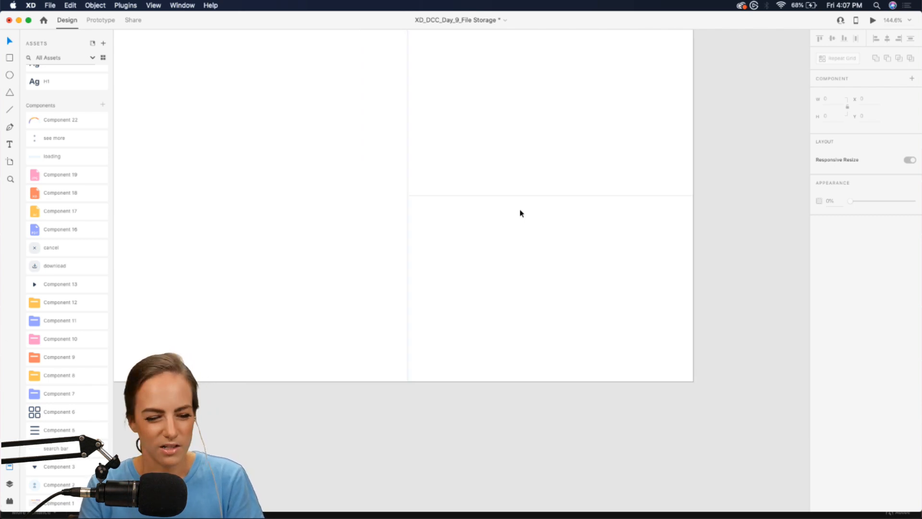
drag(45, 120, 539, 140)
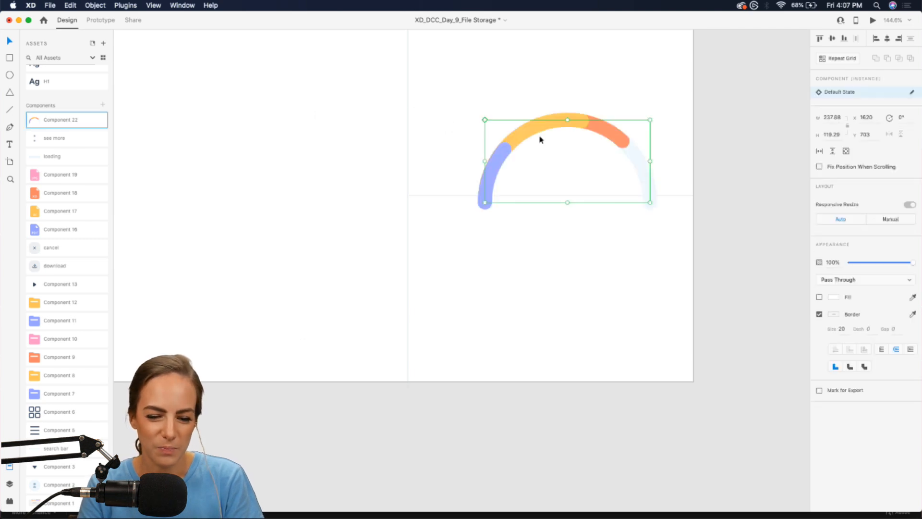
- Move the gauge arc down, then paste a copy of the Recent heading inside it and retype it as 53.10
drag(597, 130, 585, 241)
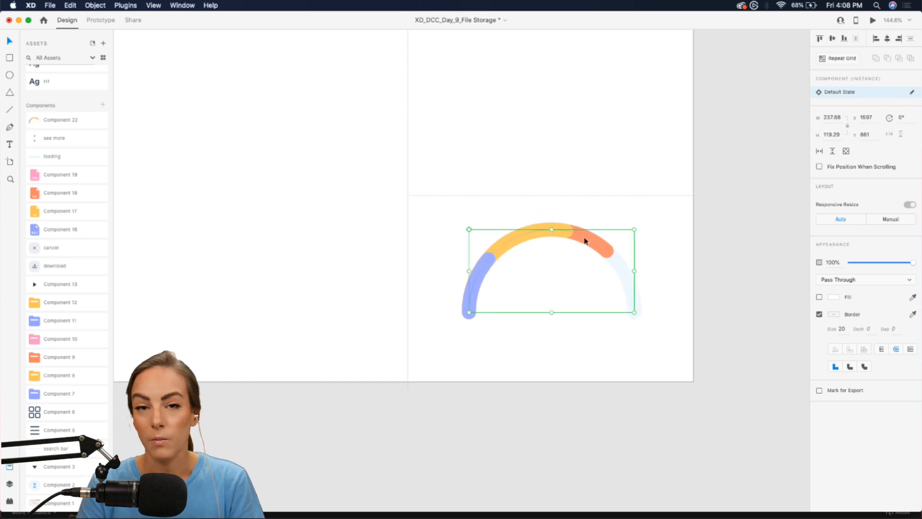
scroll(585, 241, up, 5)
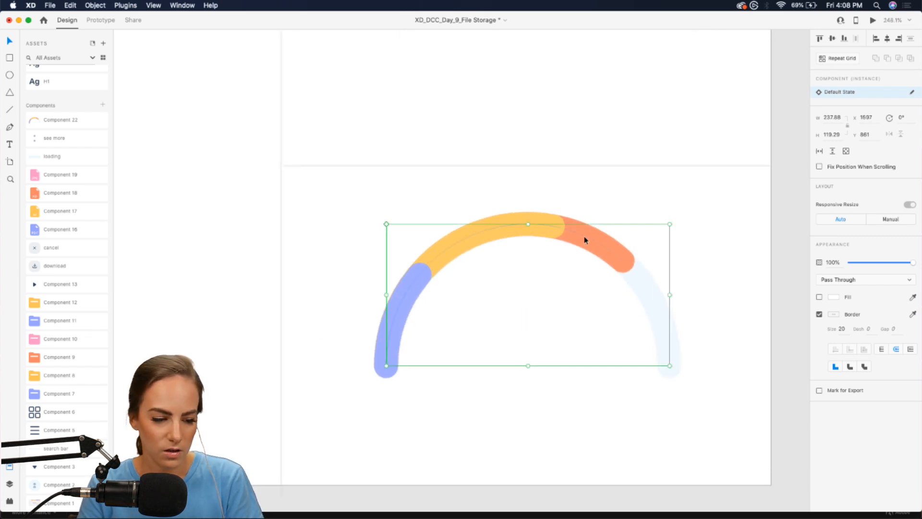
scroll(572, 274, down, 1)
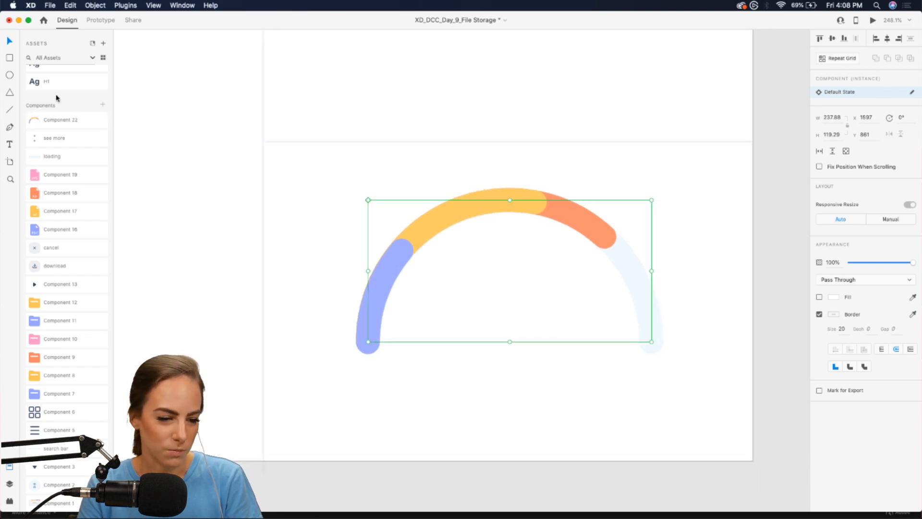
scroll(372, 117, up, 8)
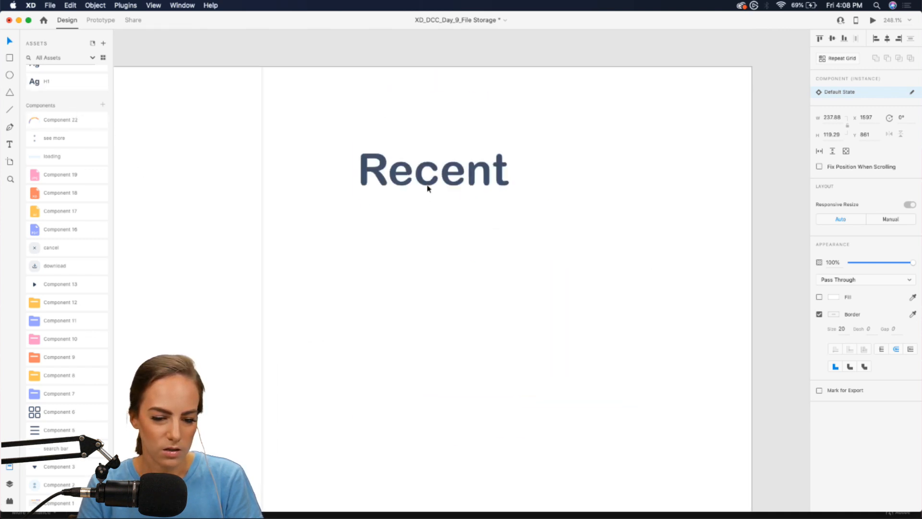
click(429, 182)
scroll(428, 182, down, 10)
scroll(427, 178, up, 5)
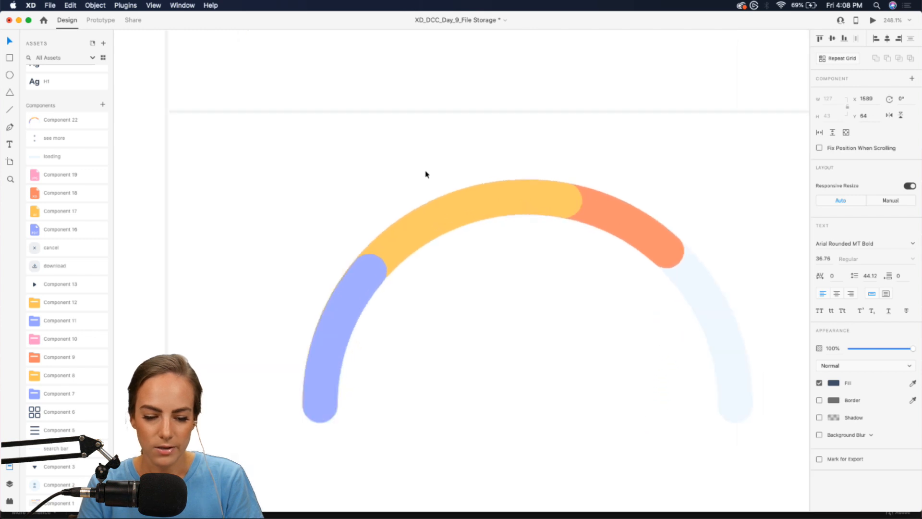
text(Recent)
drag(481, 261, 497, 314)
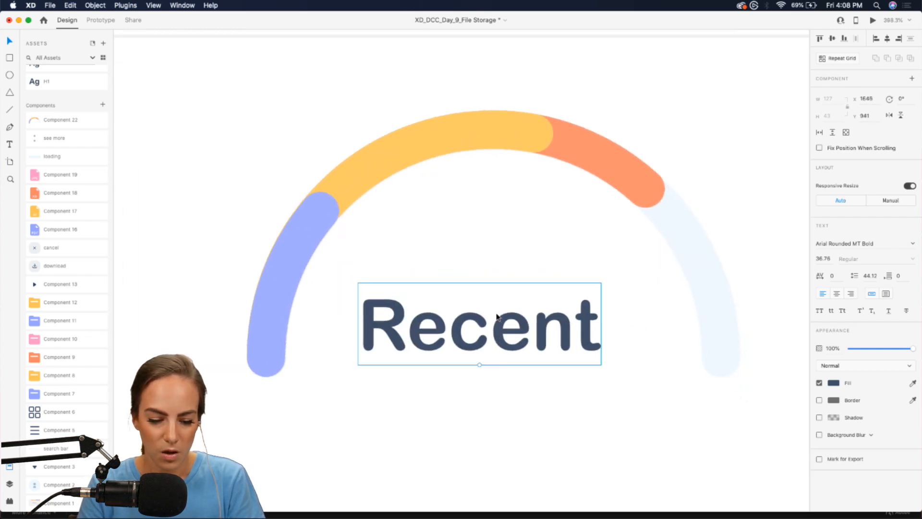
double_click(435, 339)
text(53.10)
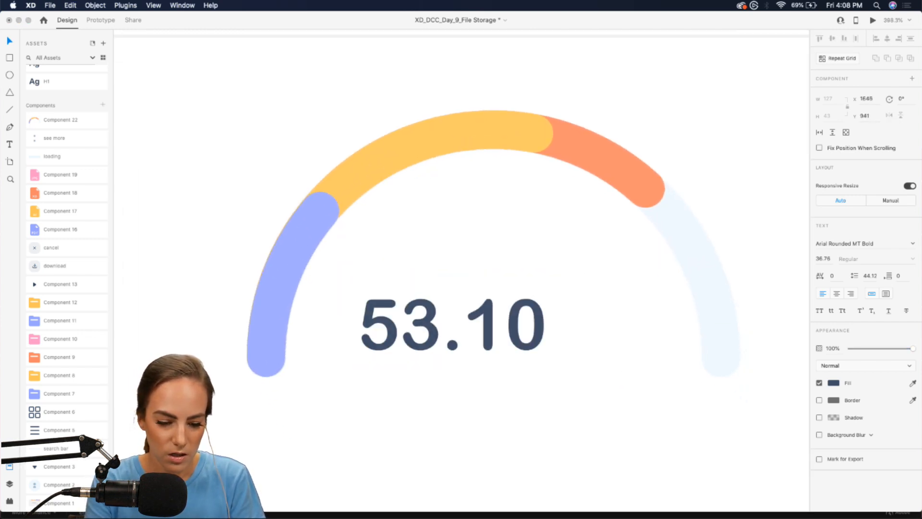
key(Escape)
- Duplicate the value text as a GB unit and apply the Body6 character style
drag(465, 345, 478, 344)
scroll(477, 344, down, 2)
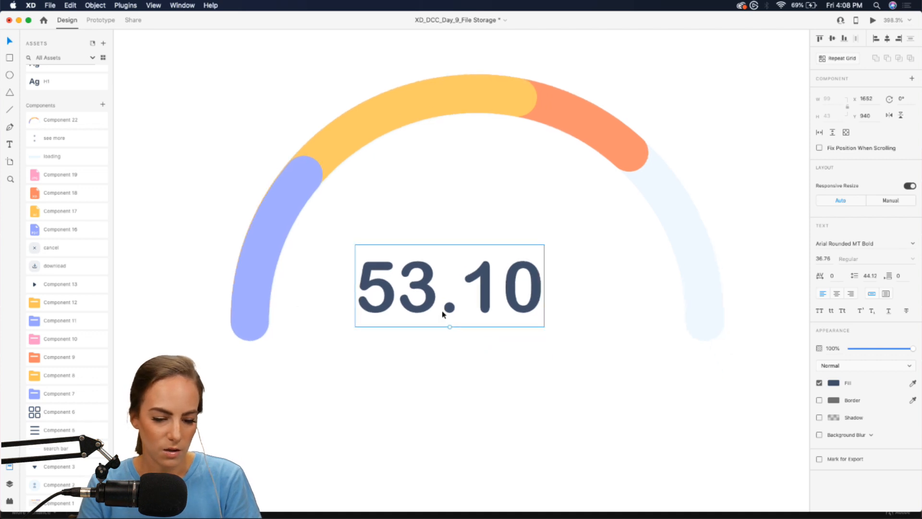
drag(426, 297, 597, 294)
double_click(569, 297)
text(GB)
scroll(93, 132, up, 5)
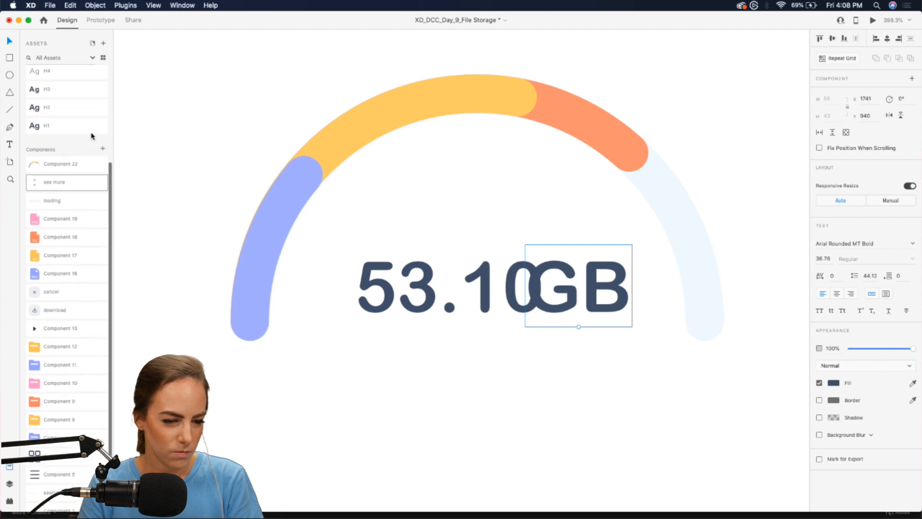
click(53, 147)
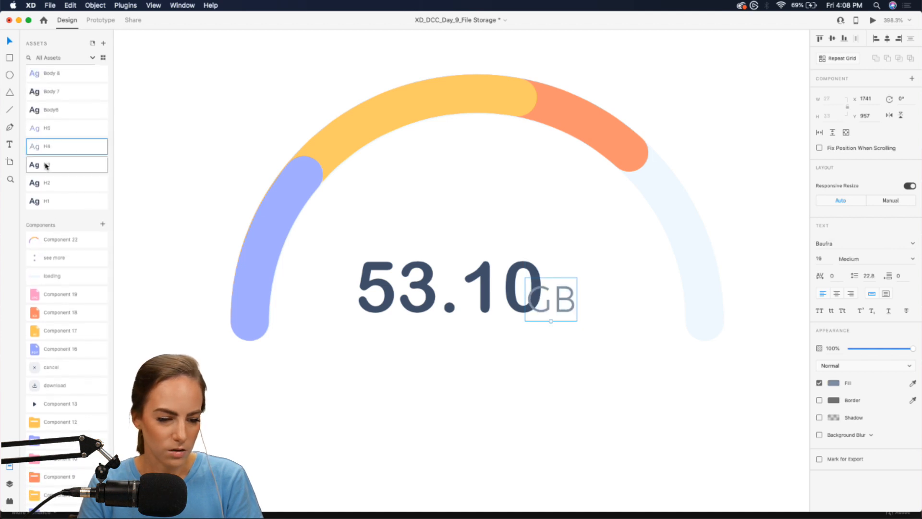
scroll(54, 110, up, 1)
click(52, 128)
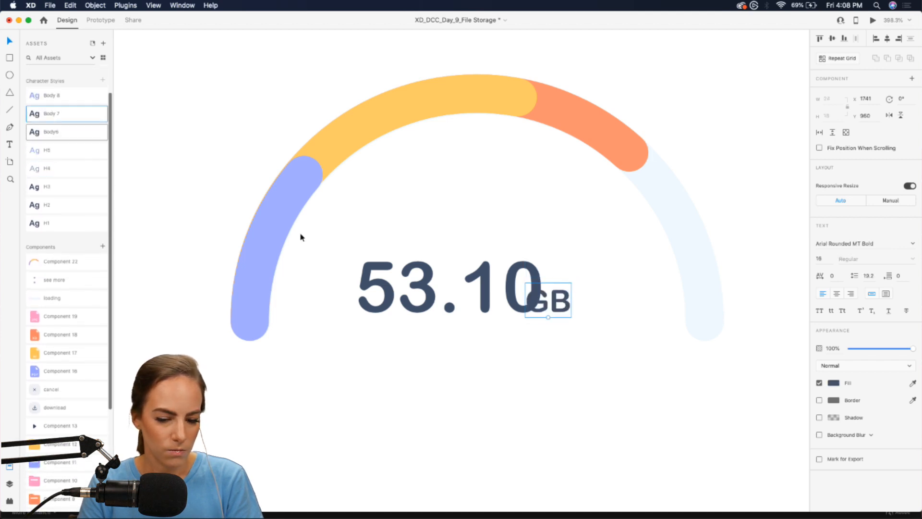
- Shrink 53.10 to 33 pt, place GB right beside it, and move both up together
click(446, 291)
click(53, 132)
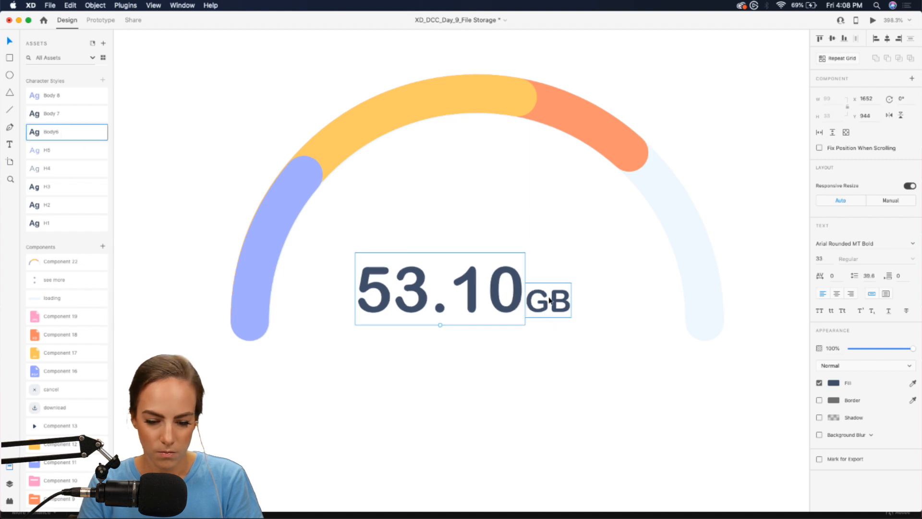
drag(549, 300, 568, 301)
shift+click(464, 301)
drag(463, 302, 510, 347)
click(475, 304)
- Add a Paid caption with the Body 8 style, centred beneath 53.10
click(473, 268)
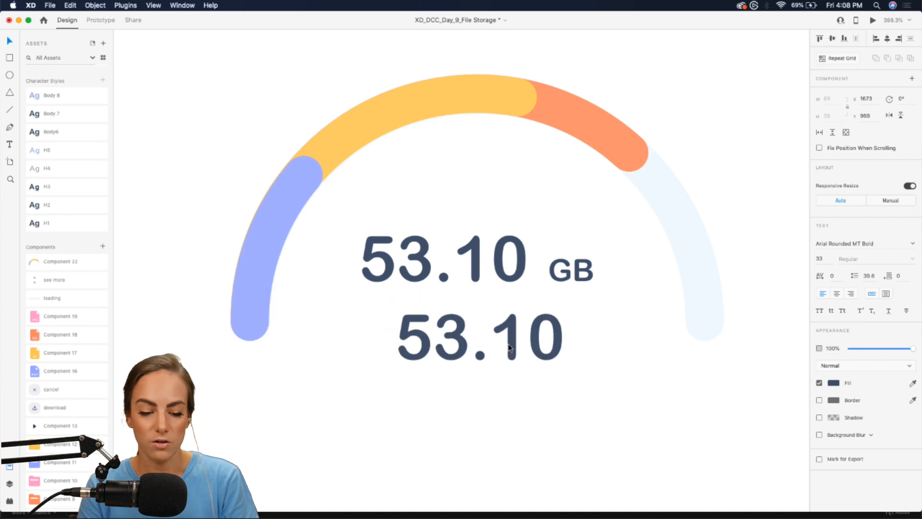
double_click(510, 347)
text(Paid)
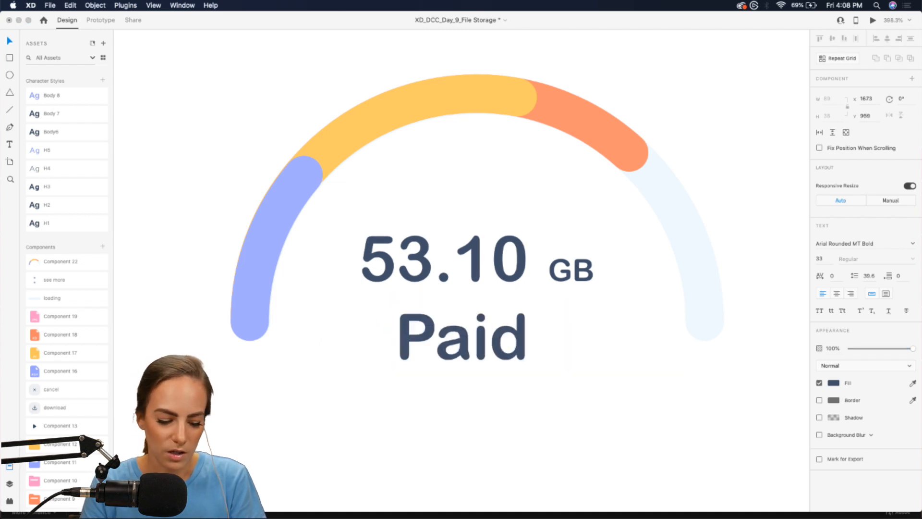
key(Escape)
click(61, 98)
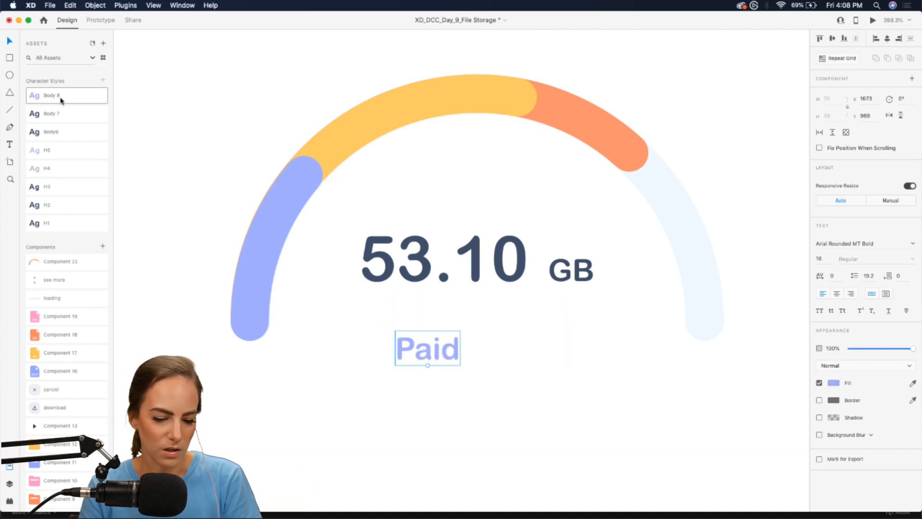
drag(456, 351, 504, 325)
scroll(506, 325, down, 10)
click(571, 364)
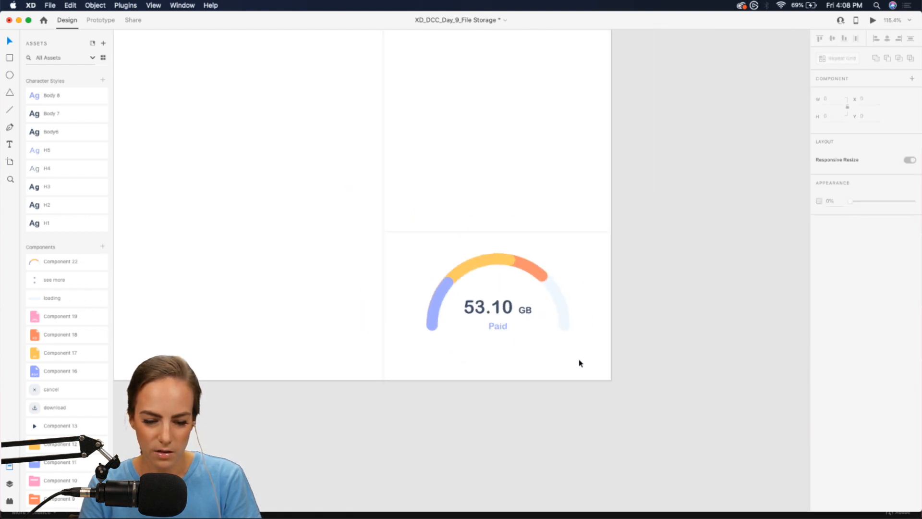
drag(579, 363, 453, 270)
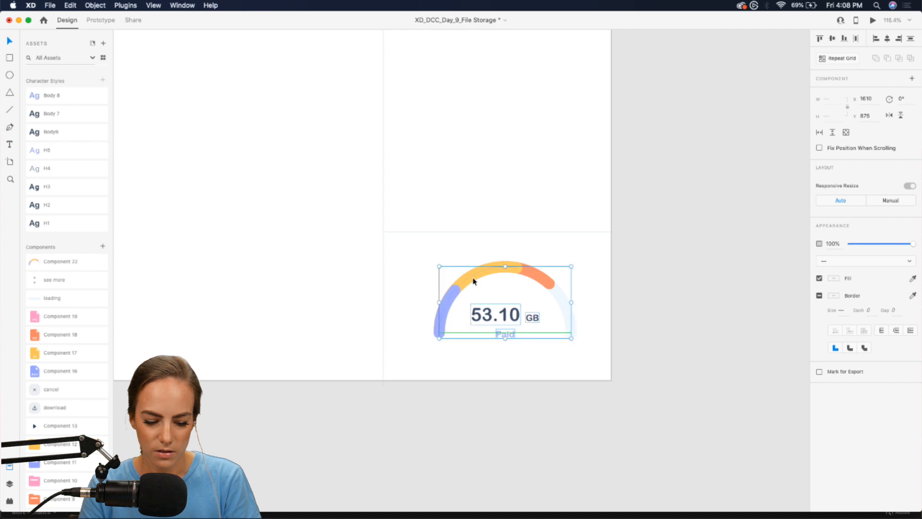
click(672, 290)
scroll(491, 208, left, 6)
scroll(490, 209, up, 2)
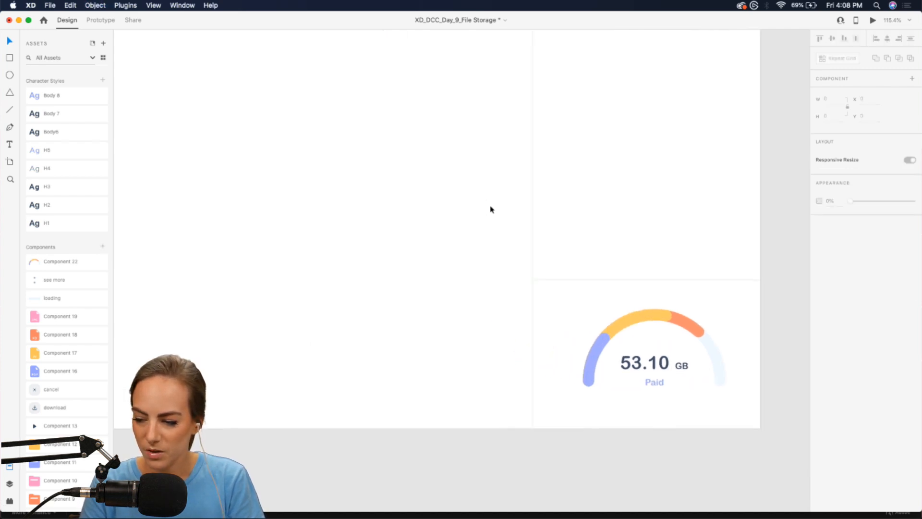
scroll(490, 208, left, 4)
scroll(490, 209, up, 2)
scroll(490, 208, down, 3)
scroll(490, 209, left, 6)
scroll(490, 209, up, 4)
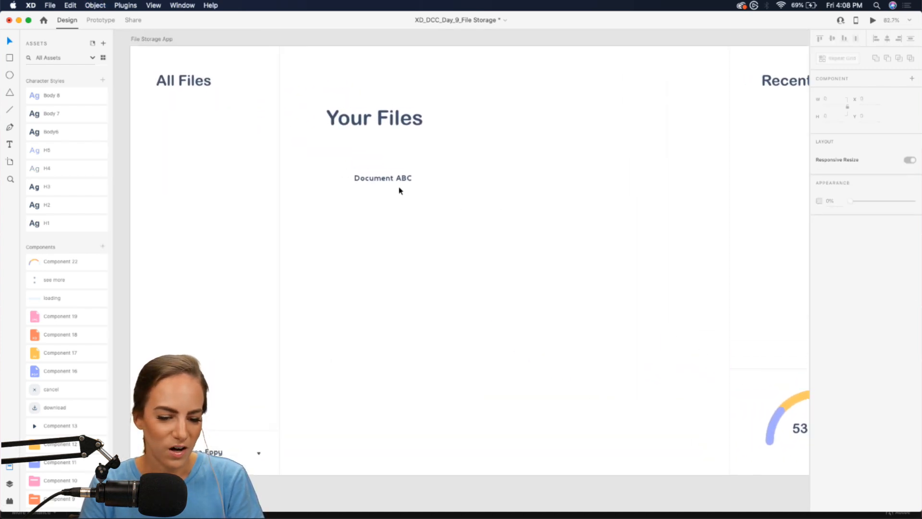
click(392, 178)
scroll(391, 178, up, 4)
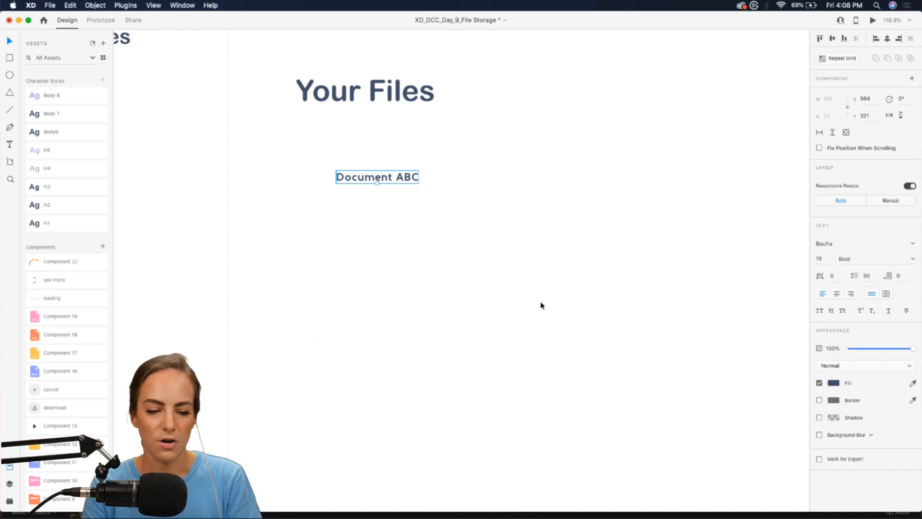
scroll(540, 304, down, 5)
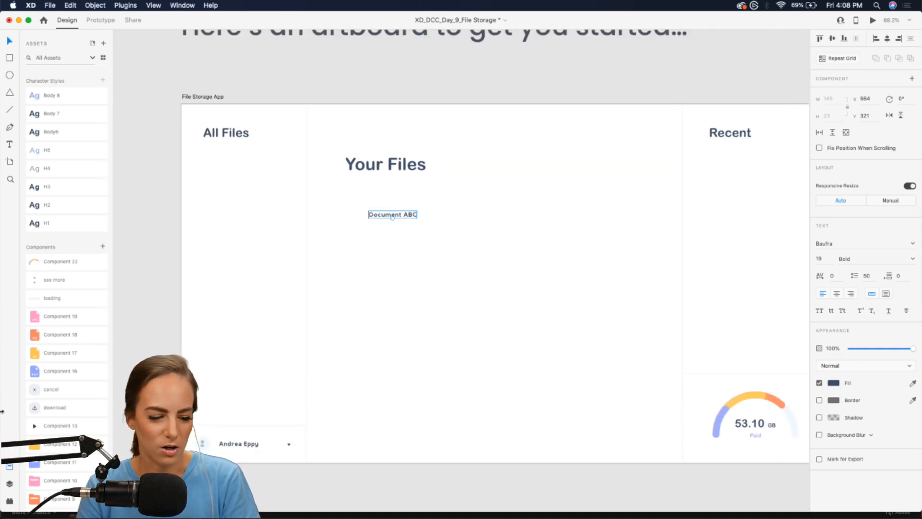
scroll(74, 206, down, 5)
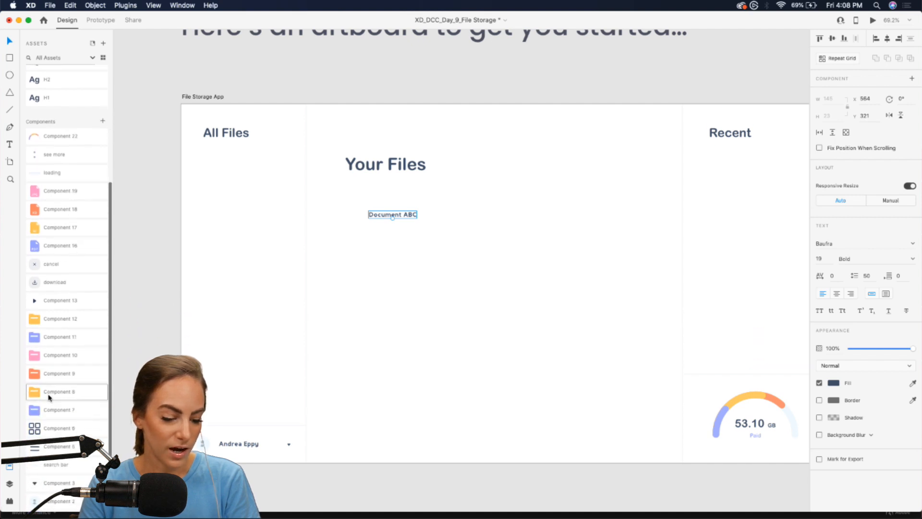
scroll(50, 397, down, 2)
- Place the search bar component on the artboard and nudge the Your Files heading slightly lower
drag(53, 448, 390, 179)
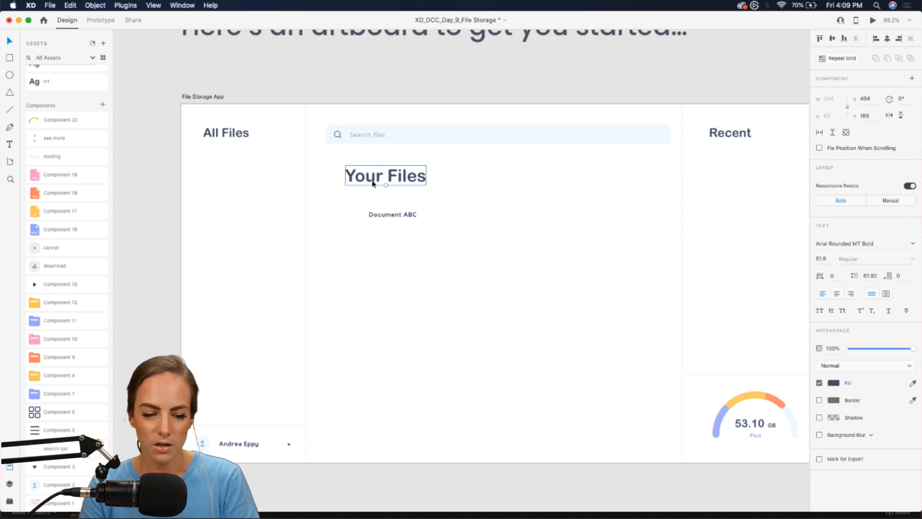
drag(373, 182, 374, 189)
click(433, 297)
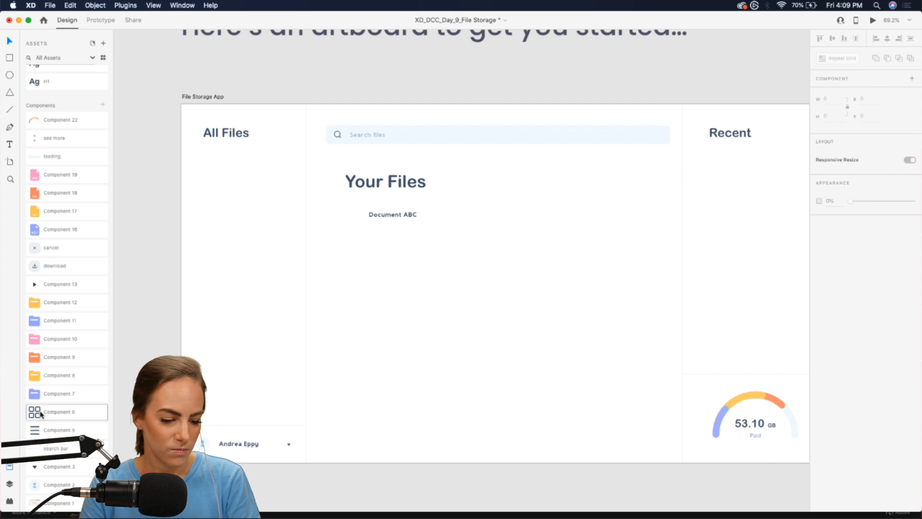
- Add the grid-view icon and, to its left, the list-view icon beside Your Files
drag(35, 412, 647, 180)
click(443, 330)
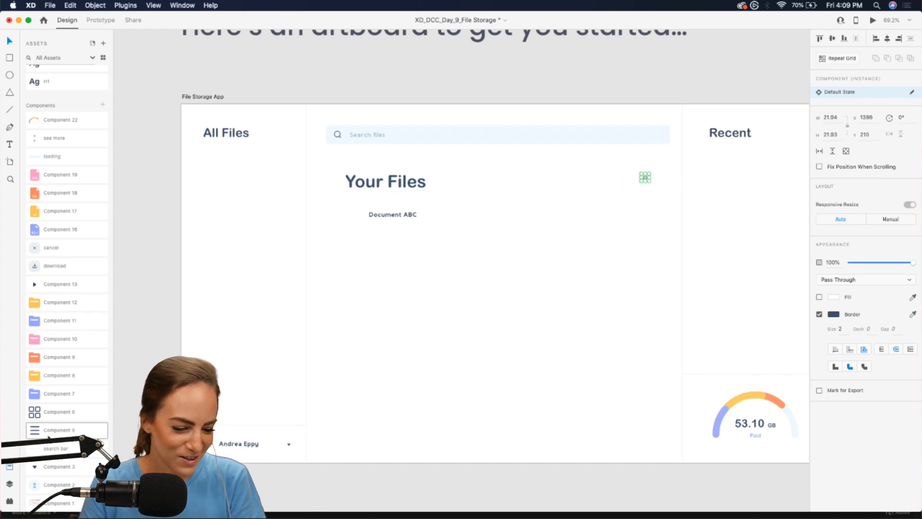
drag(58, 430, 619, 182)
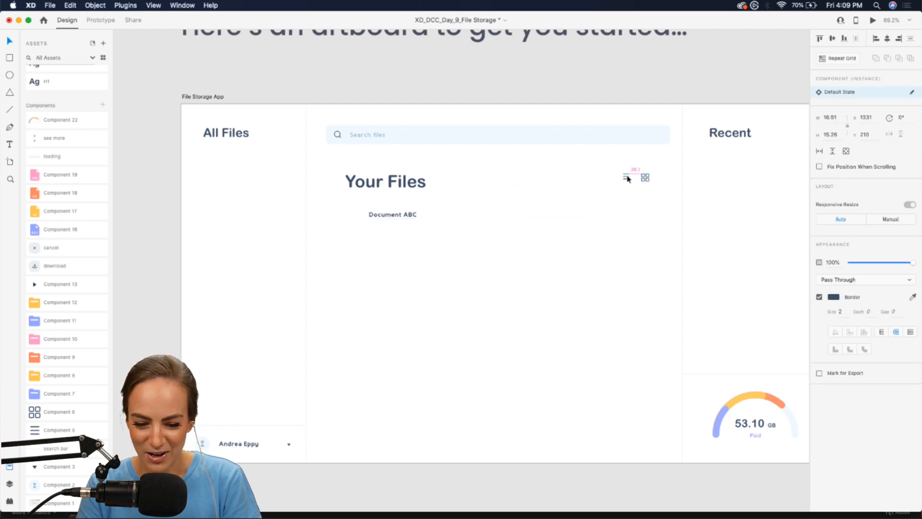
click(597, 224)
- Move the Document ABC text slightly lower
scroll(598, 223, up, 2)
scroll(598, 224, right, 2)
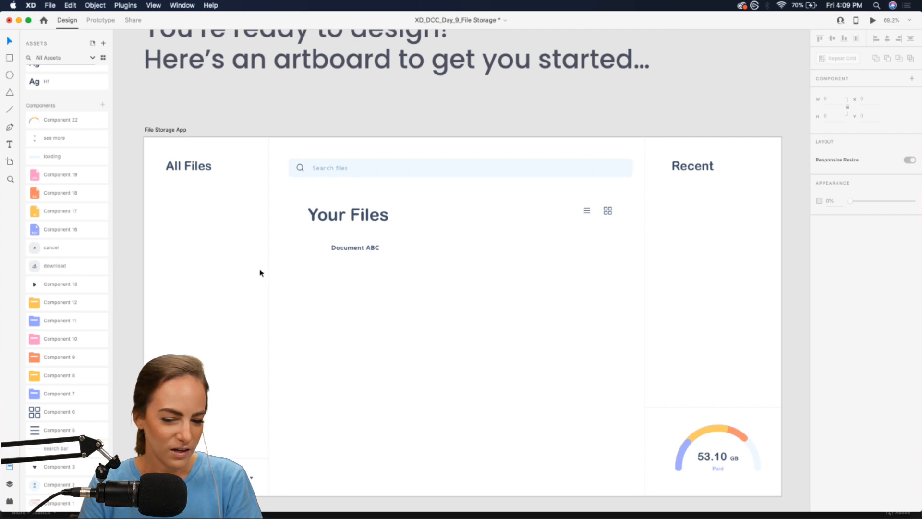
scroll(594, 210, up, 5)
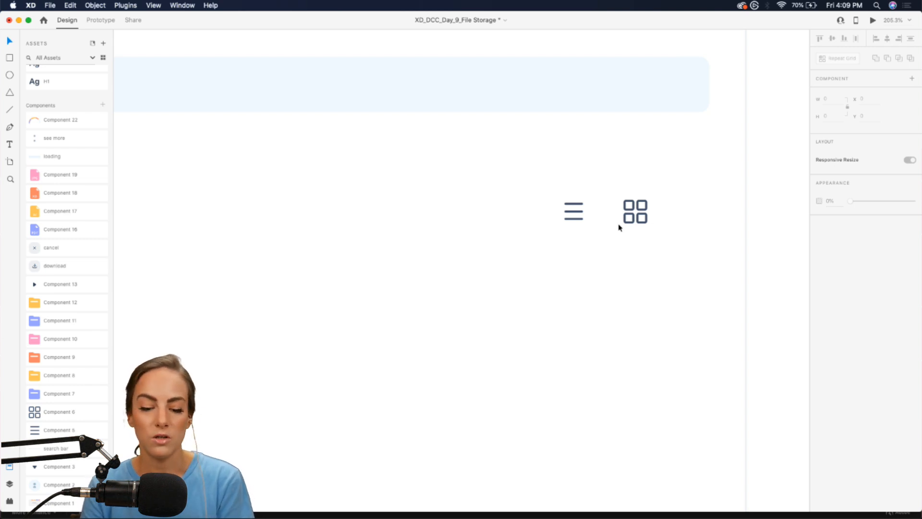
scroll(619, 228, down, 5)
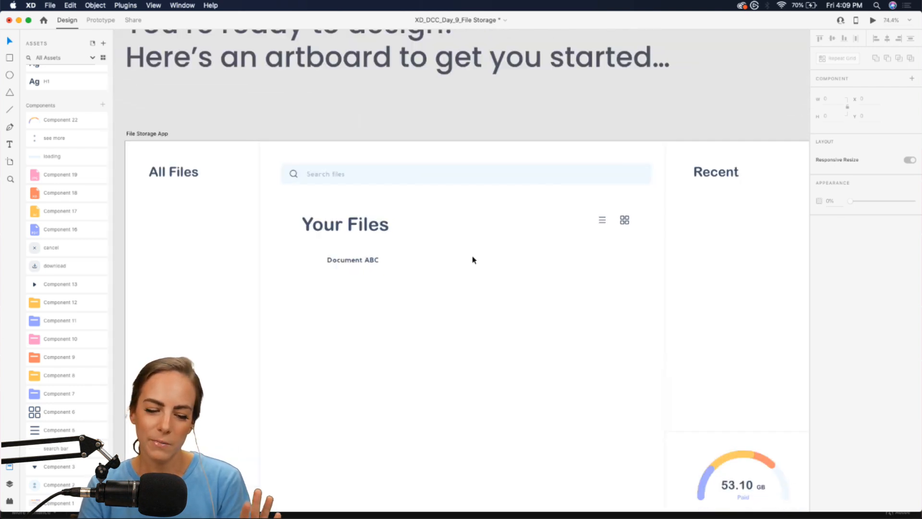
scroll(473, 260, down, 3)
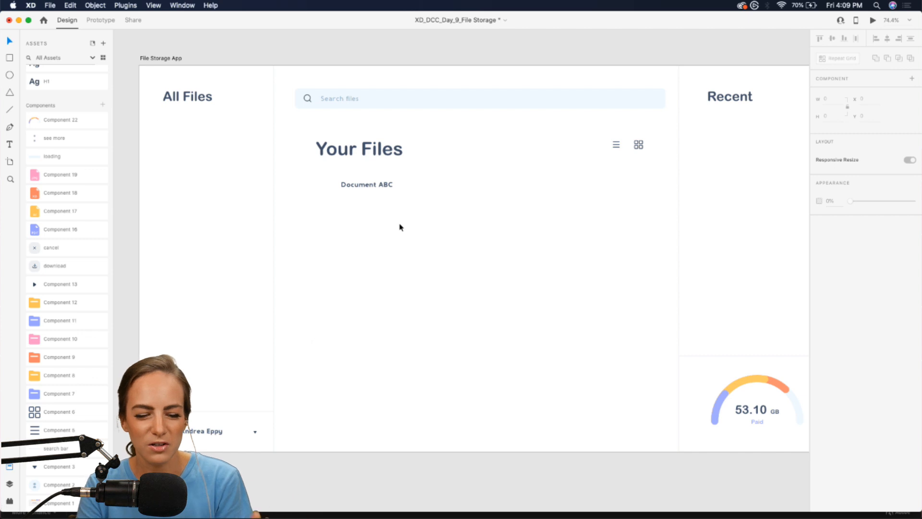
click(352, 186)
drag(352, 186, 352, 192)
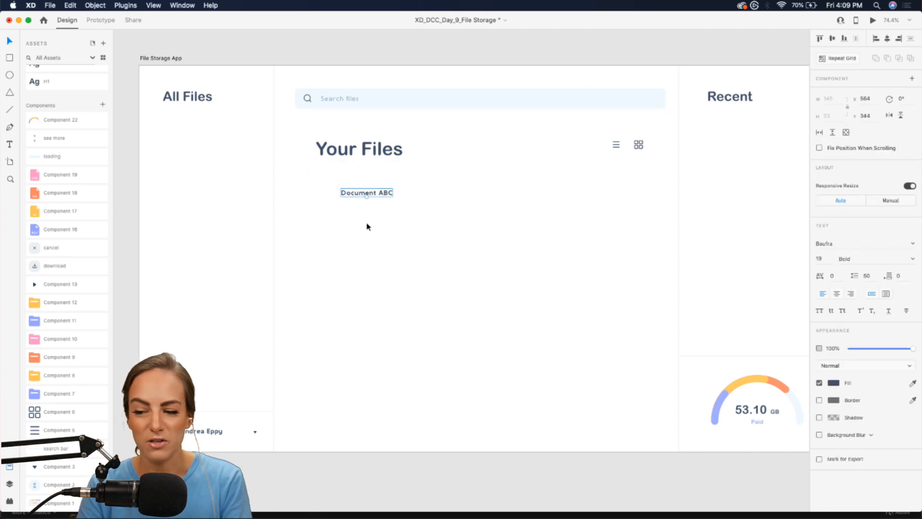
- Duplicate Document ABC just below itself and retype the copy as 30 mb
scroll(367, 226, up, 5)
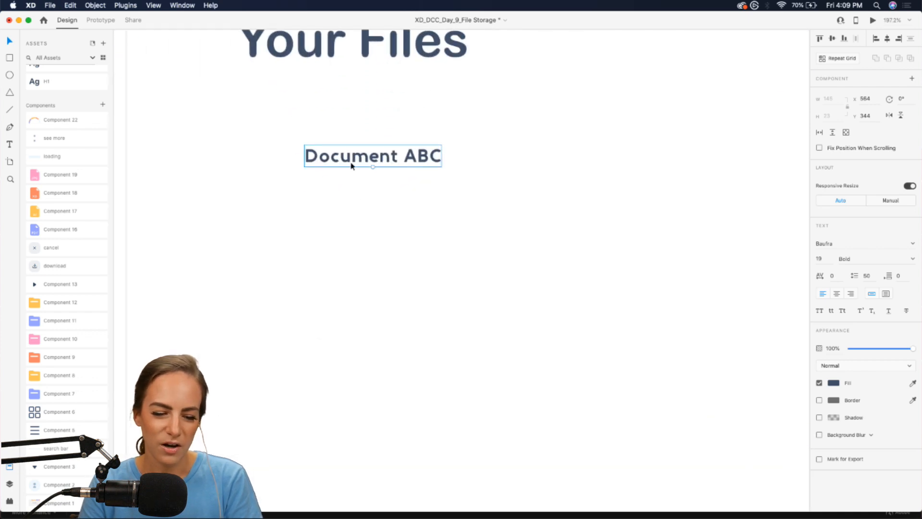
drag(352, 163, 351, 187)
double_click(340, 190)
key(super+a)
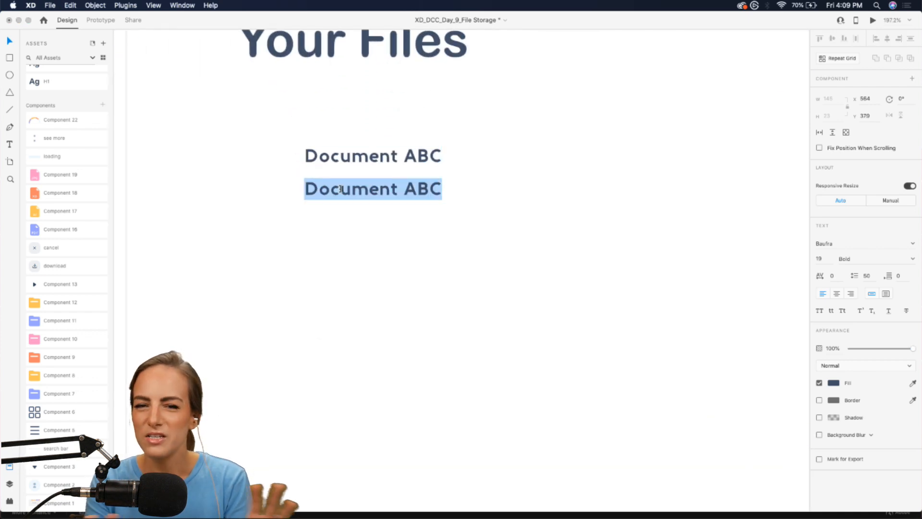
text(30 mb)
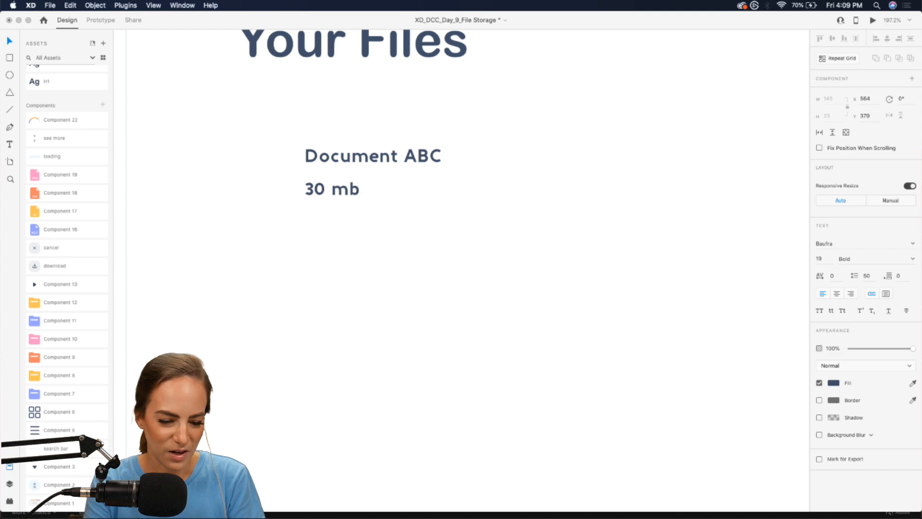
key(Escape)
- Apply the lighter H4 style to 30 mb and move Document ABC closer to it
scroll(43, 174, up, 5)
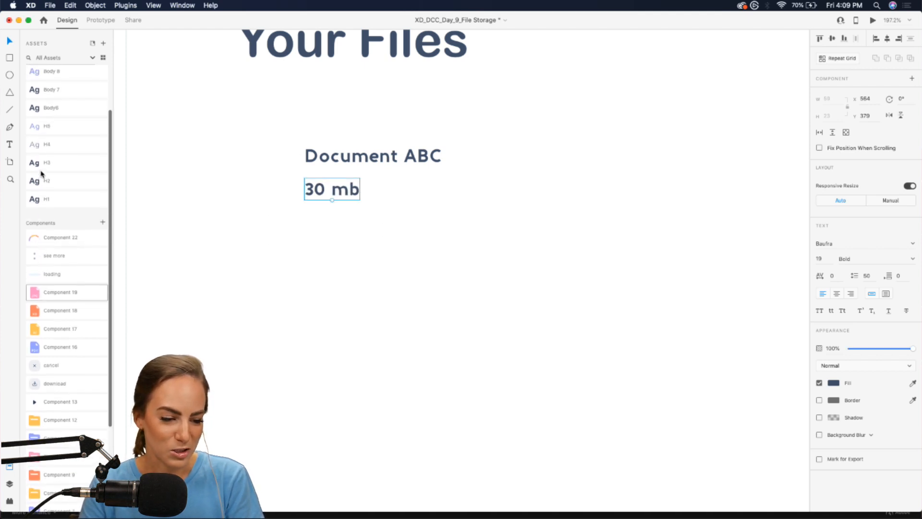
click(51, 145)
drag(376, 158, 375, 162)
click(348, 190)
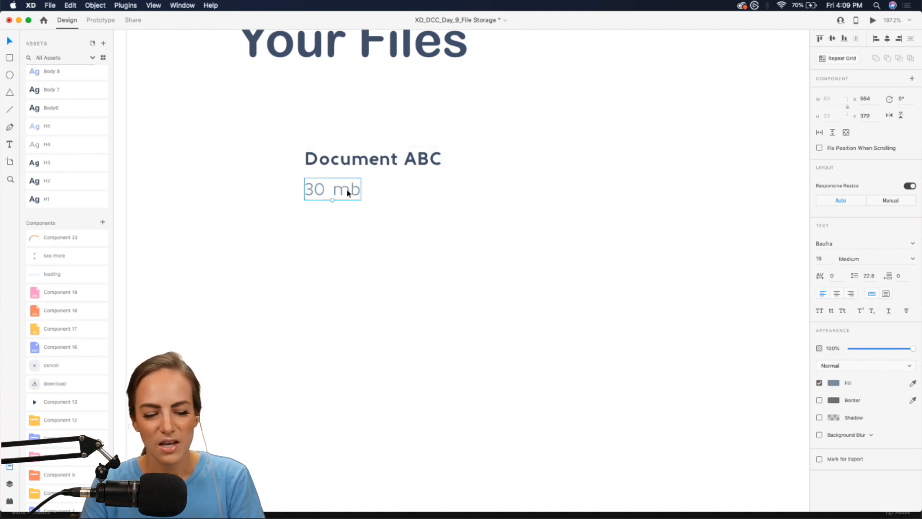
scroll(346, 189, down, 5)
click(354, 257)
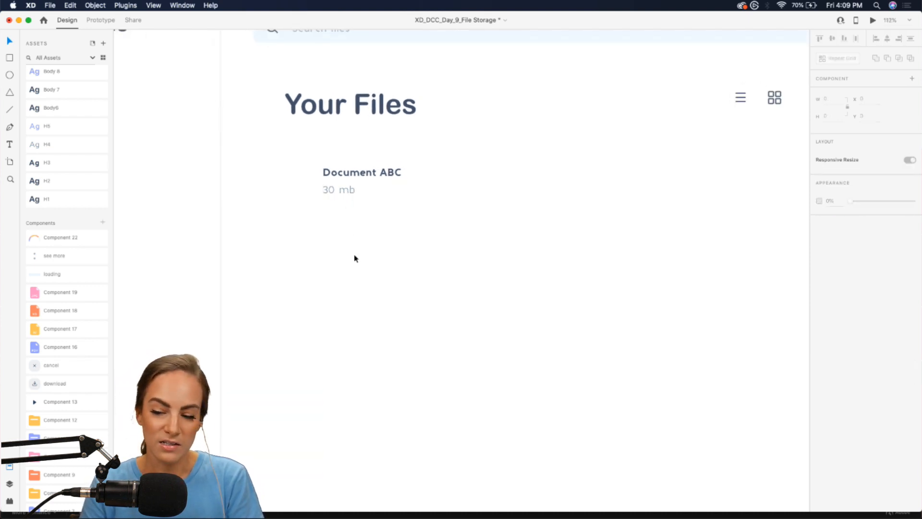
scroll(354, 257, down, 3)
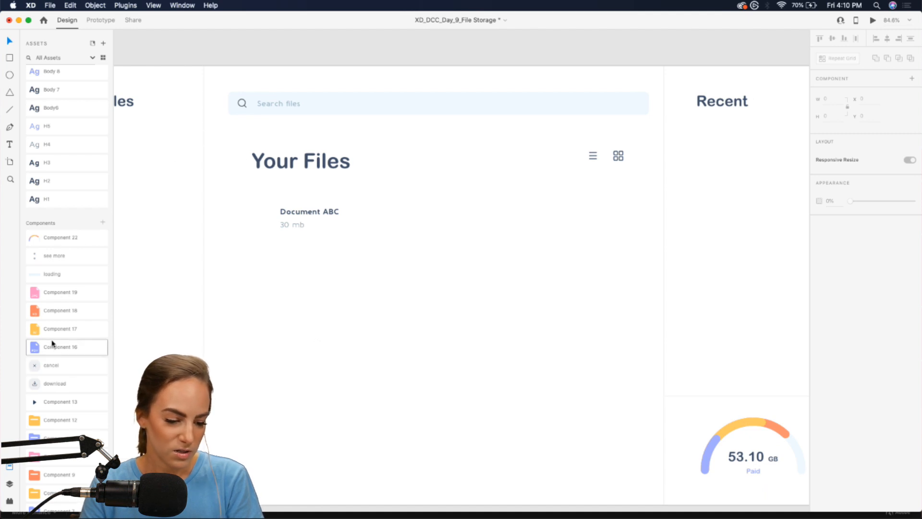
- Place the PDF, XD, AI and JPG file icons in a column, PDF beside Document ABC
drag(51, 345, 259, 219)
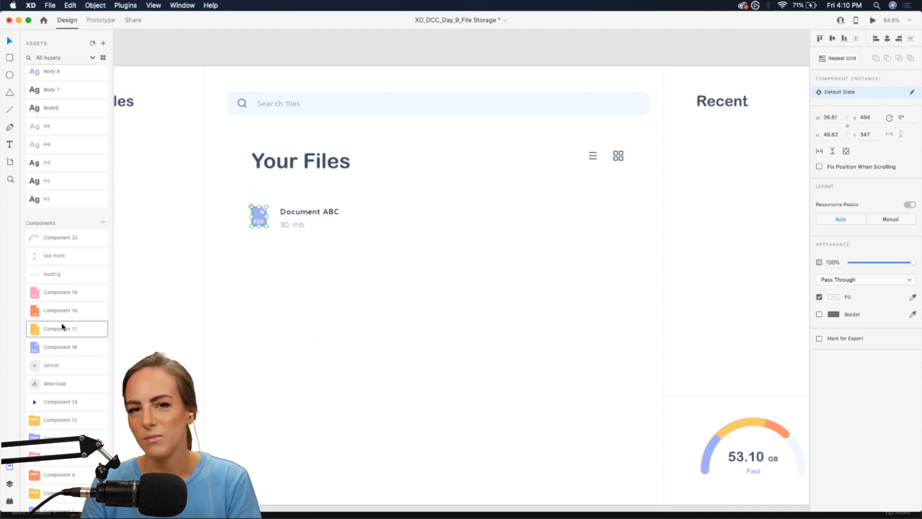
drag(63, 327, 259, 279)
drag(48, 310, 259, 245)
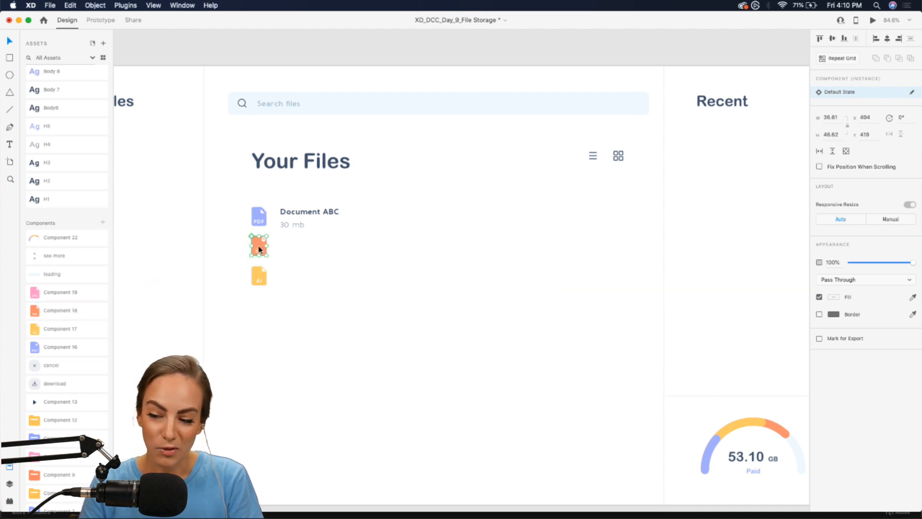
drag(48, 292, 314, 301)
scroll(253, 299, up, 5)
scroll(253, 300, left, 3)
scroll(253, 300, down, 1)
click(455, 296)
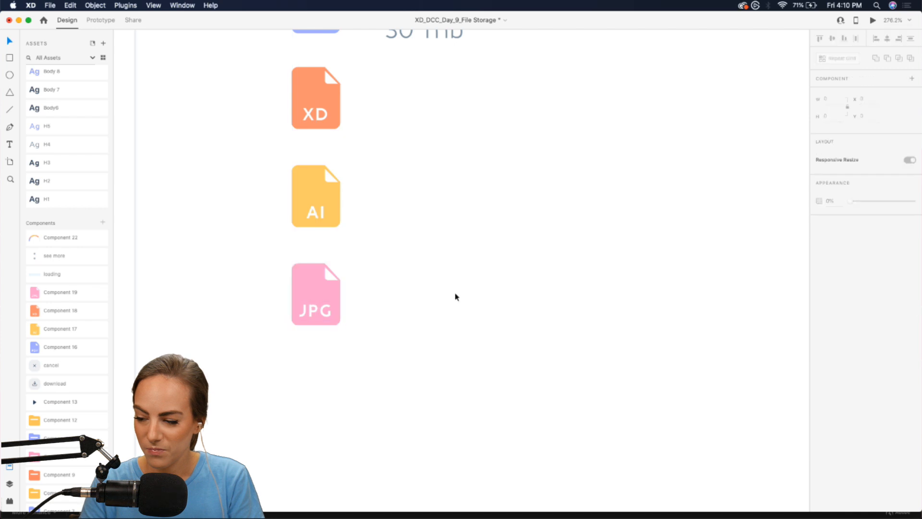
scroll(455, 297, down, 5)
scroll(455, 297, right, 1)
scroll(455, 296, right, 1)
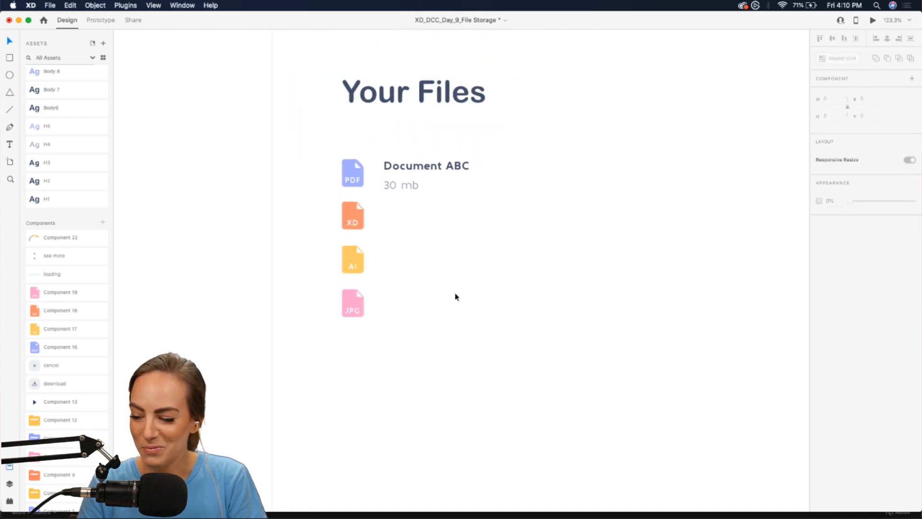
scroll(455, 299, down, 5)
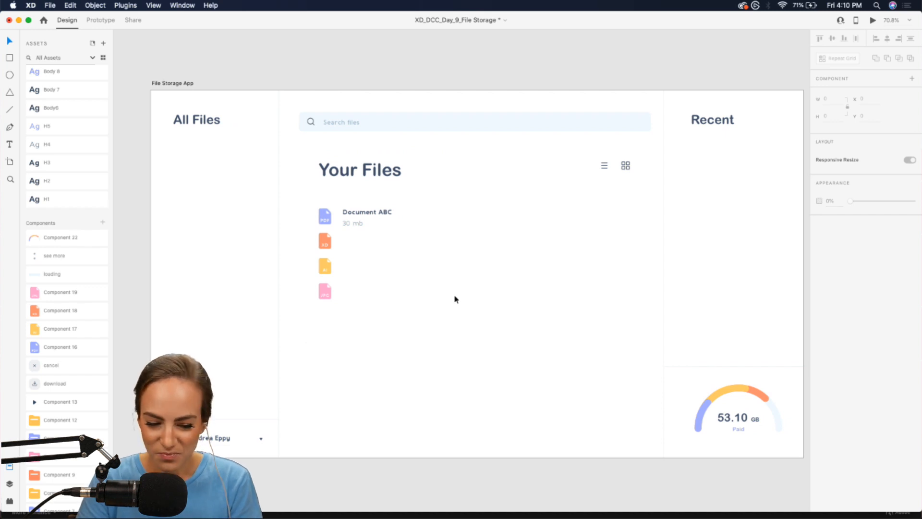
scroll(456, 299, up, 2)
- Nudge the JPG icon lower, then shift the XD, AI and JPG icons about 20 px down
drag(276, 294, 276, 308)
shift+click(277, 298)
shift+click(276, 217)
drag(276, 220, 273, 226)
click(367, 273)
scroll(366, 276, down, 2)
scroll(415, 246, right, 2)
scroll(415, 246, up, 1)
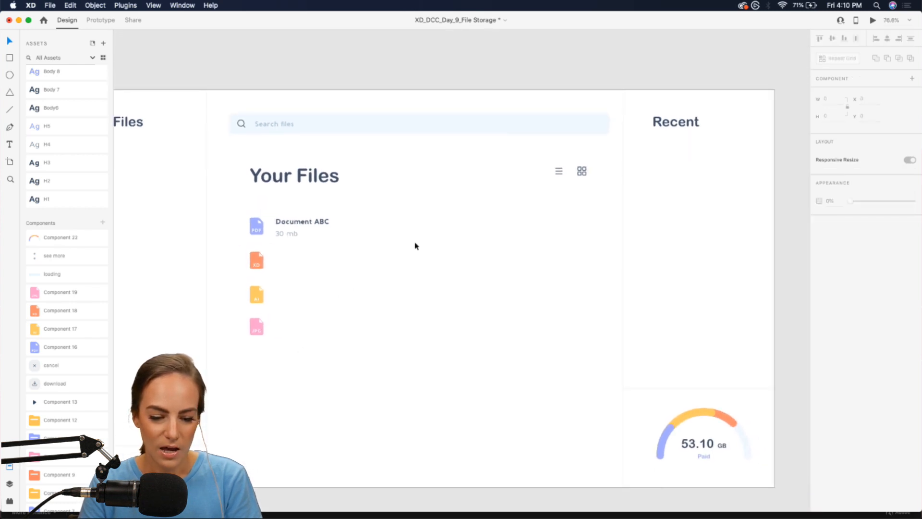
- Move the divider line toward the list and rotate it to 90° so it lies horizontal
click(207, 178)
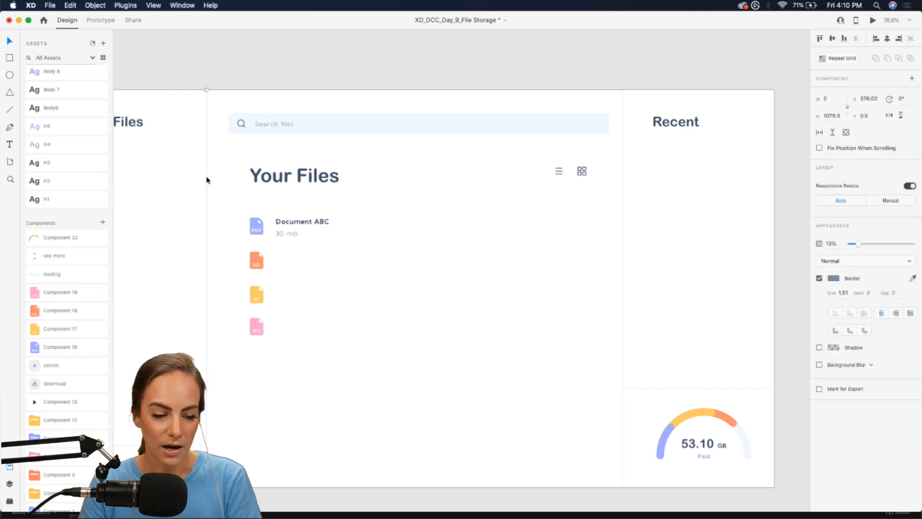
drag(207, 180, 363, 215)
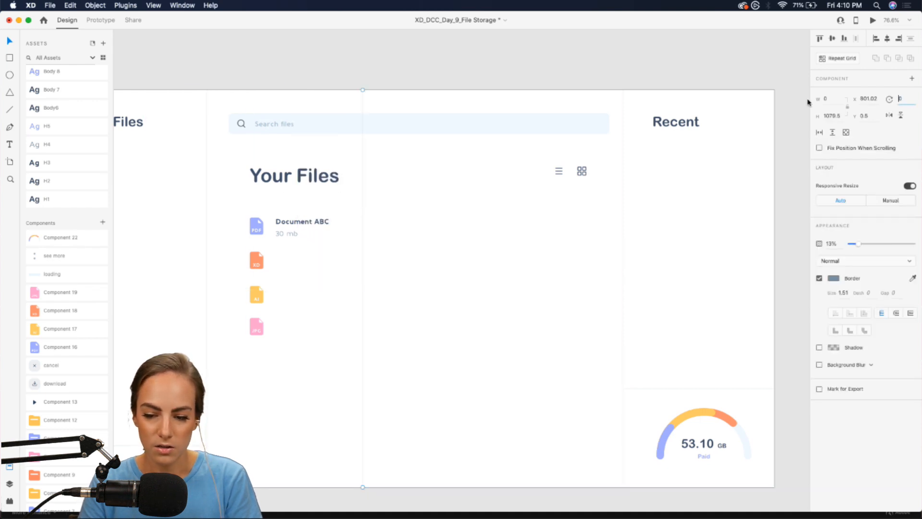
text(180)
key(Return)
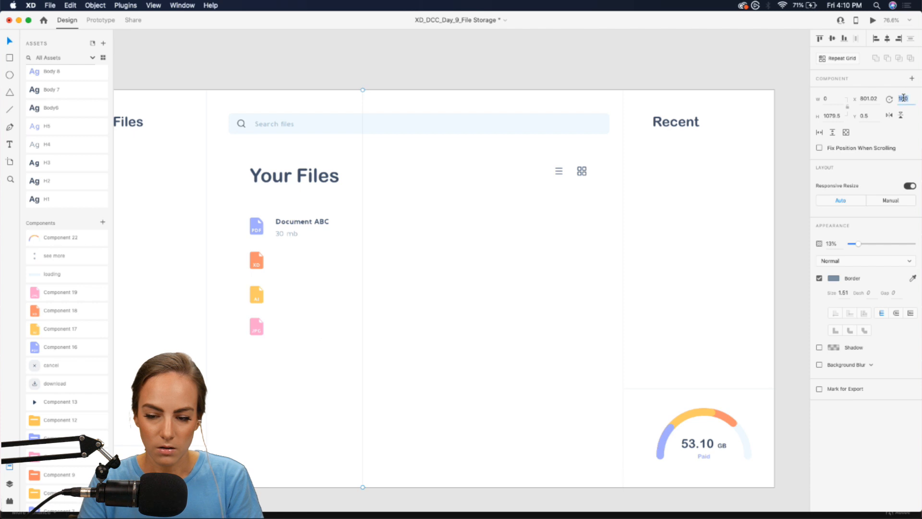
text(90)
key(Return)
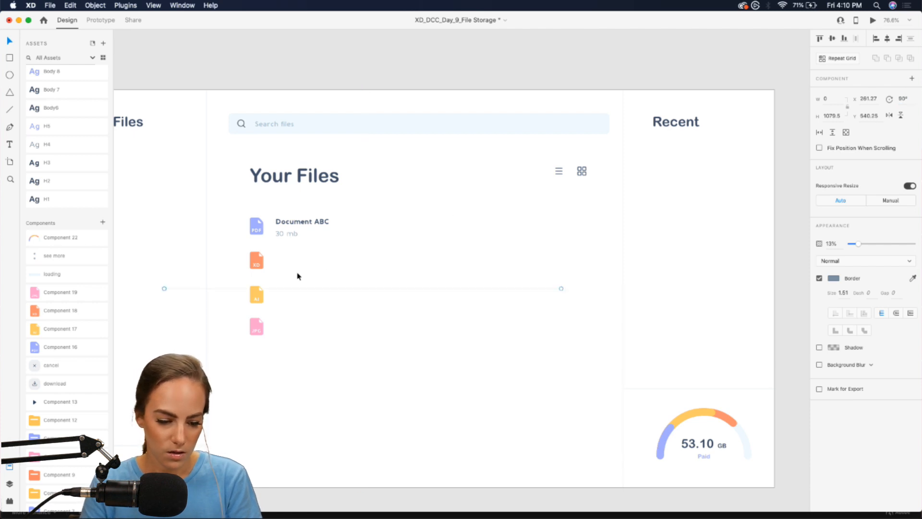
- Set the divider to 93% opacity and fit it across the list below Document ABC
drag(281, 293, 392, 242)
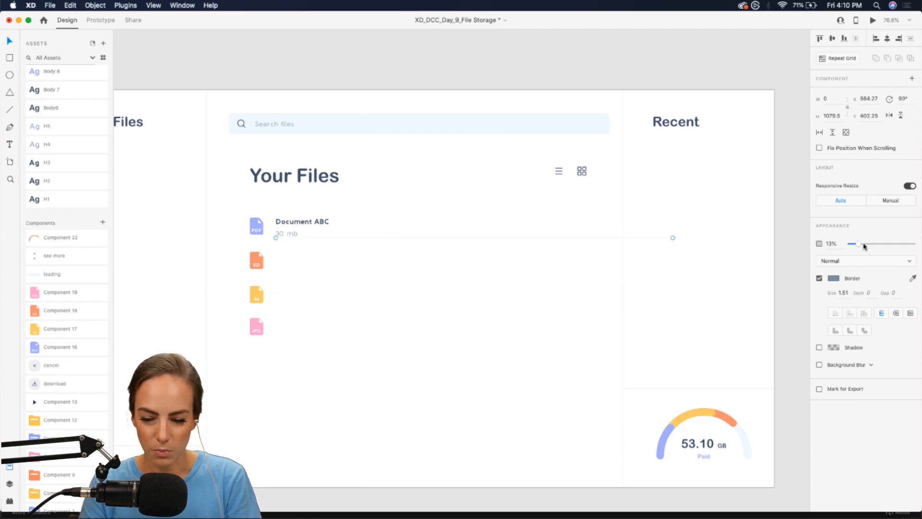
drag(864, 246, 913, 246)
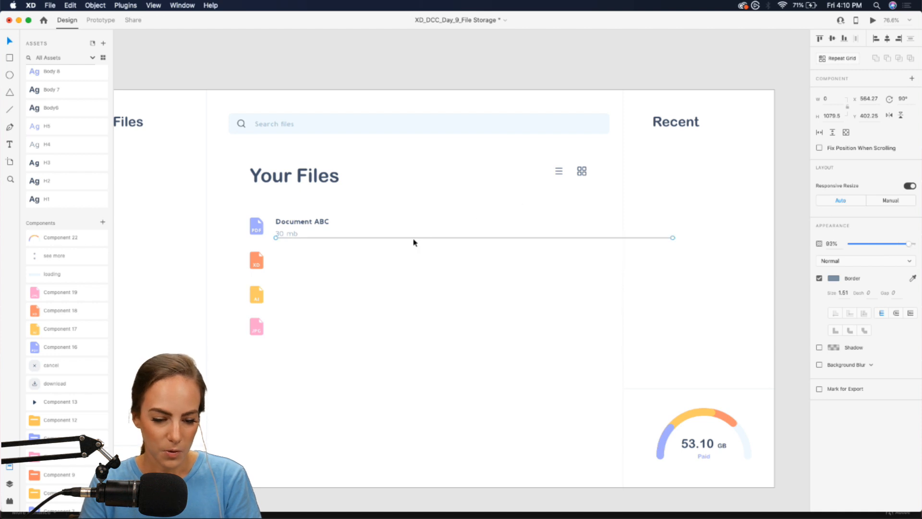
drag(430, 241, 390, 243)
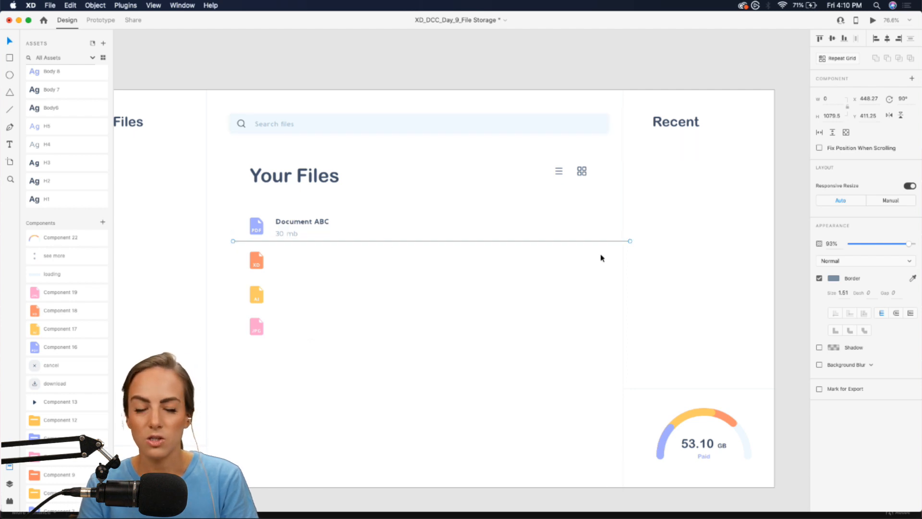
drag(631, 242, 609, 240)
scroll(459, 283, down, 2)
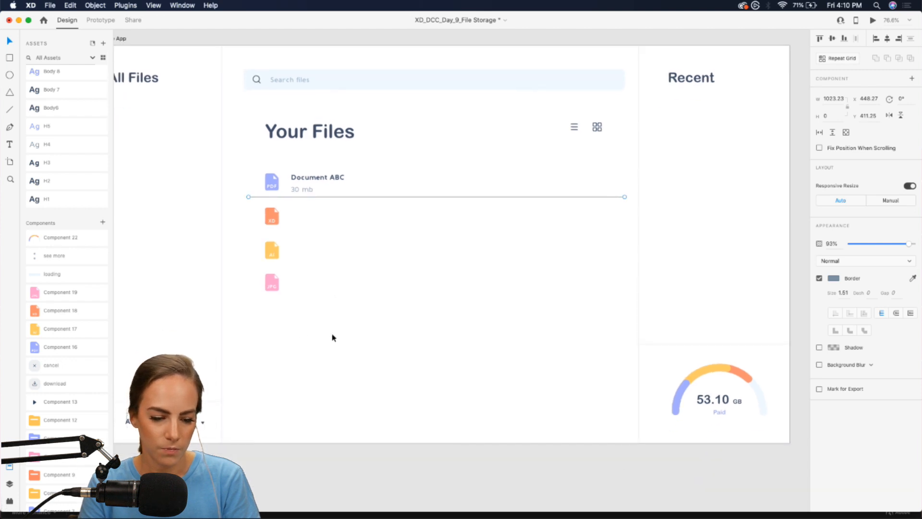
- Make the divider line a Repeat Grid, extend it down and widen the row gap
click(833, 60)
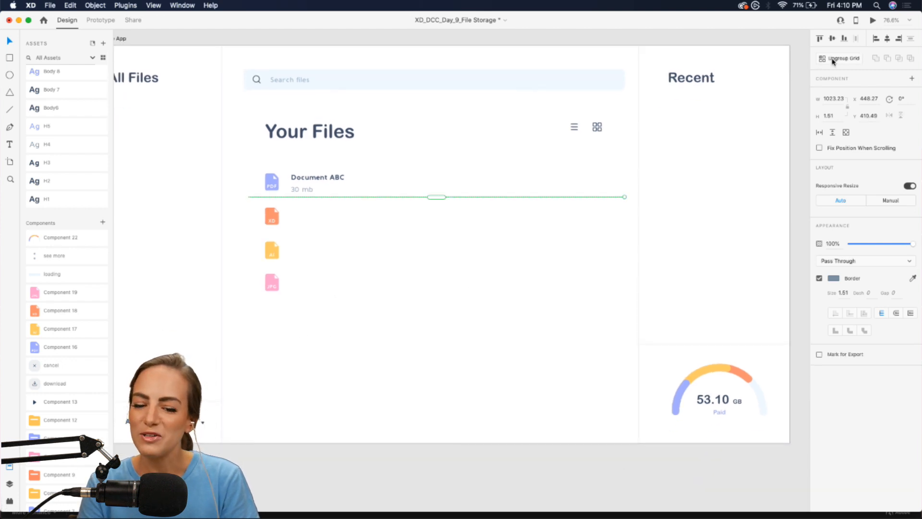
drag(438, 197, 438, 229)
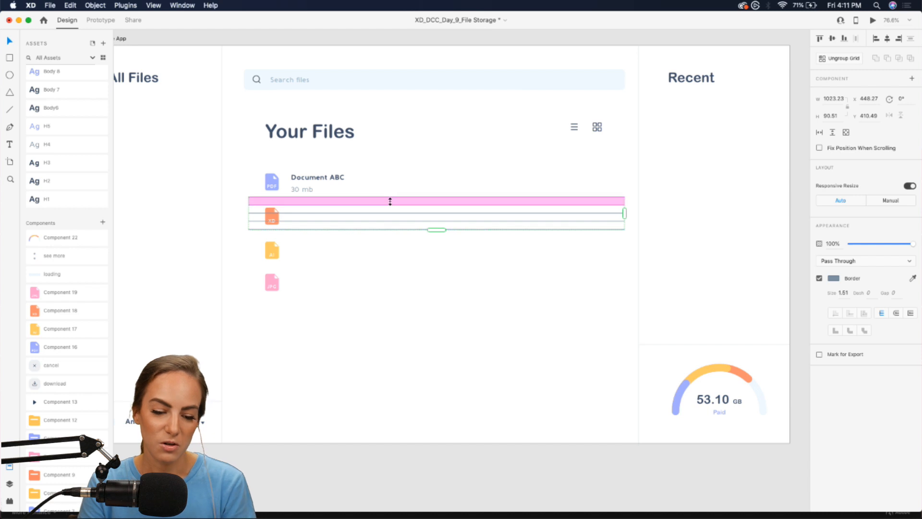
drag(389, 199, 388, 229)
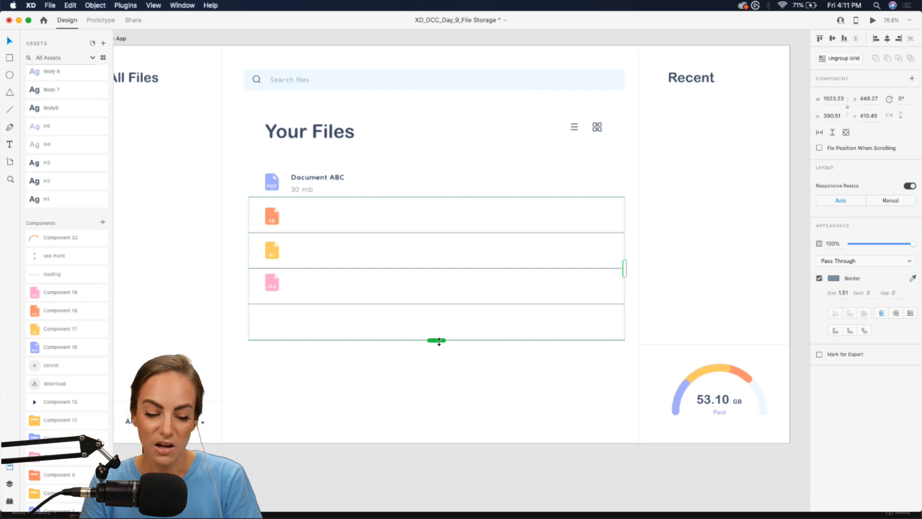
drag(439, 341, 438, 396)
- Extend the divider grid with more rows further down the Your Files list
scroll(438, 394, down, 5)
scroll(438, 395, down, 1)
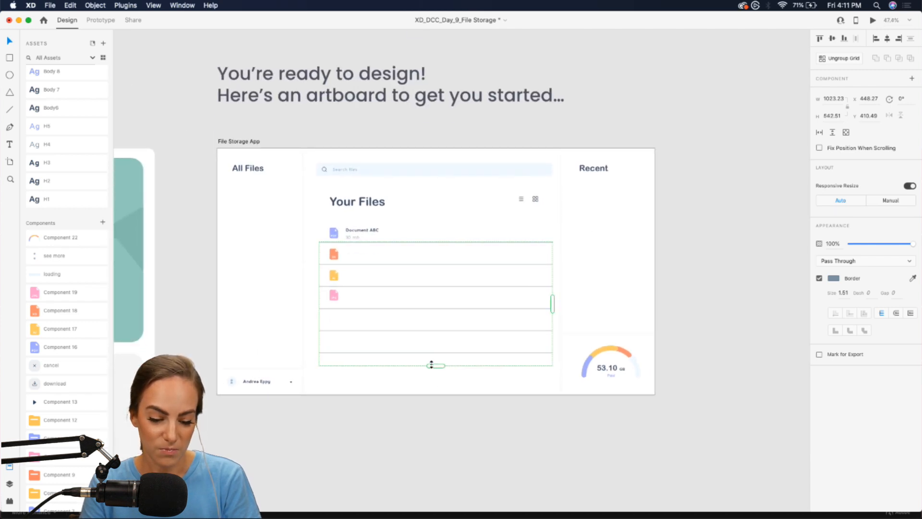
drag(431, 365, 432, 478)
scroll(432, 477, down, 5)
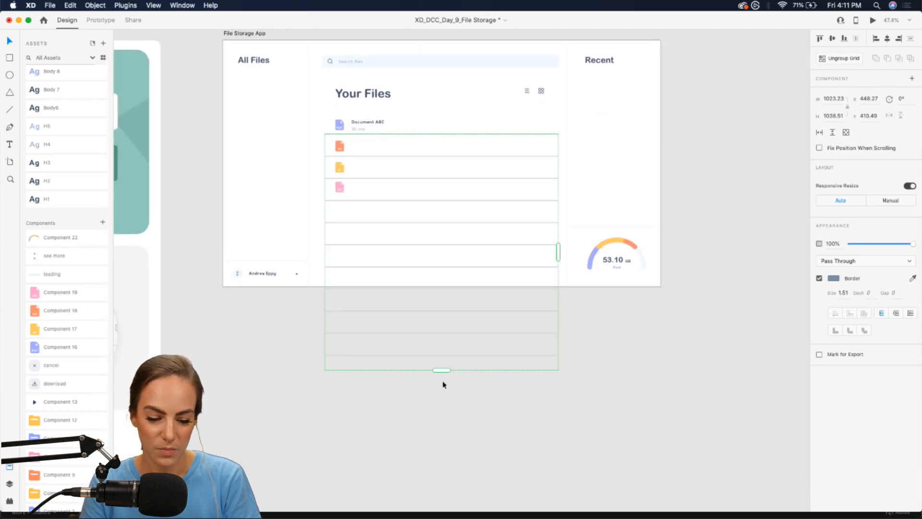
drag(438, 369, 434, 461)
scroll(431, 452, down, 3)
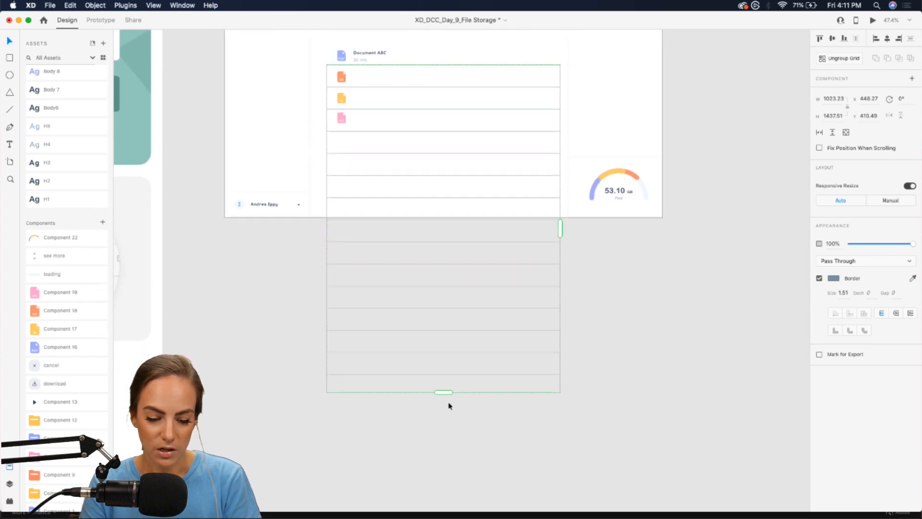
drag(442, 393, 442, 413)
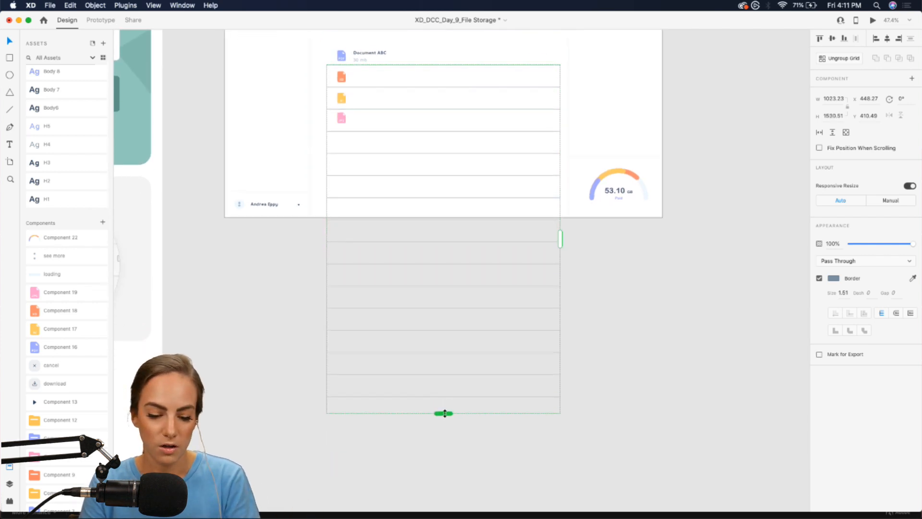
scroll(444, 413, up, 6)
scroll(444, 413, up, 3)
scroll(387, 329, up, 8)
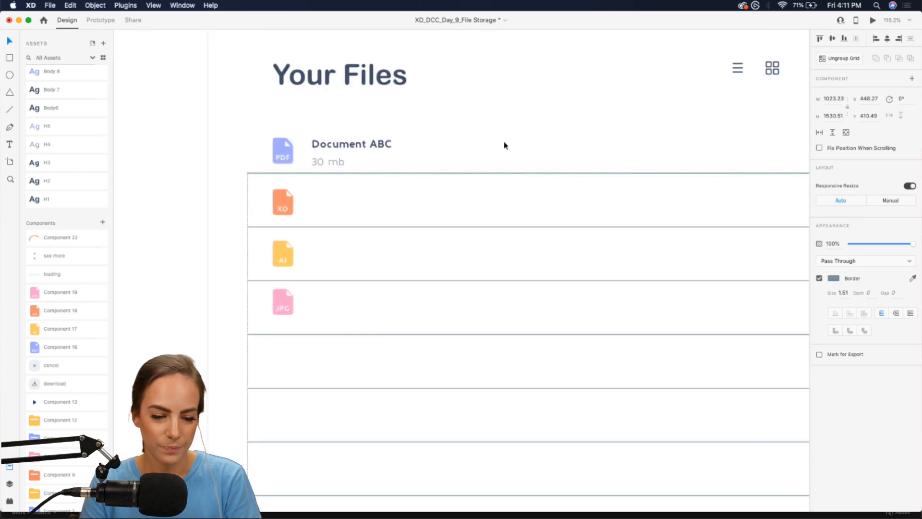
click(504, 145)
scroll(504, 145, down, 5)
scroll(504, 145, right, 3)
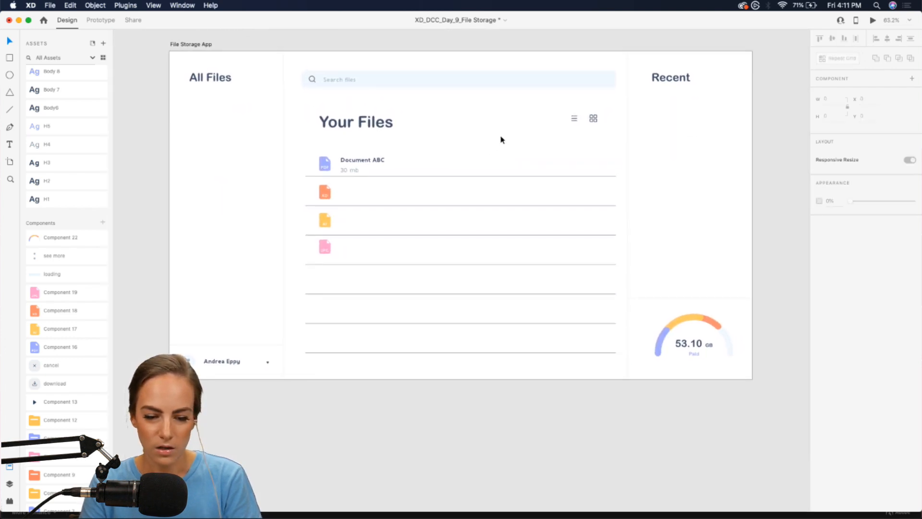
scroll(500, 140, up, 3)
- Drag the download component from Assets onto the XD row's right end
scroll(46, 401, down, 1)
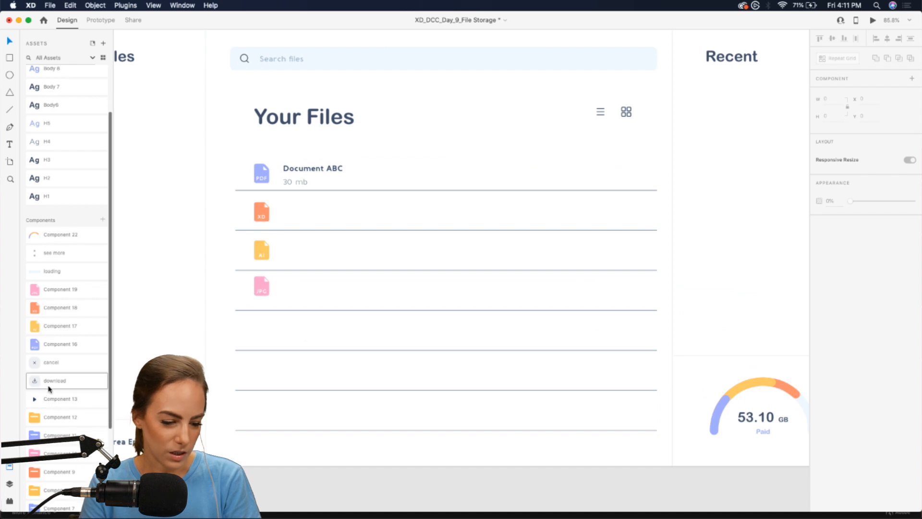
drag(45, 381, 630, 212)
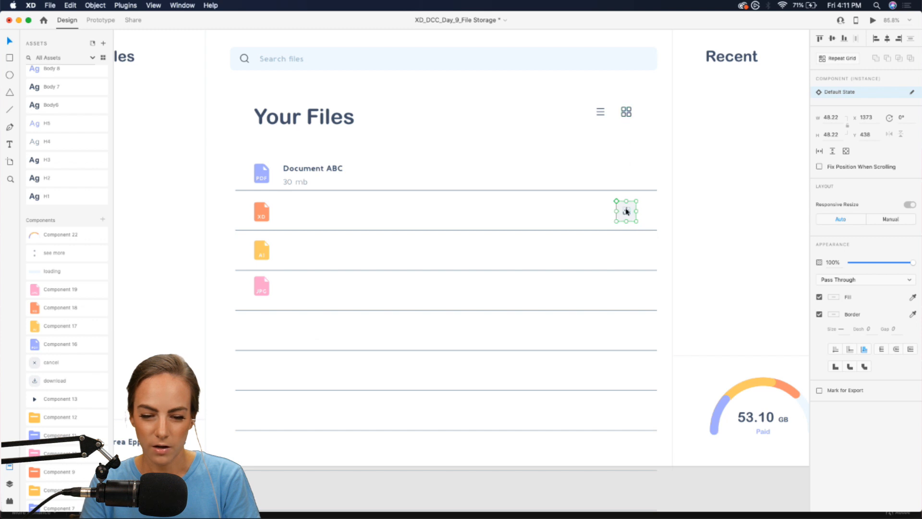
scroll(626, 211, up, 5)
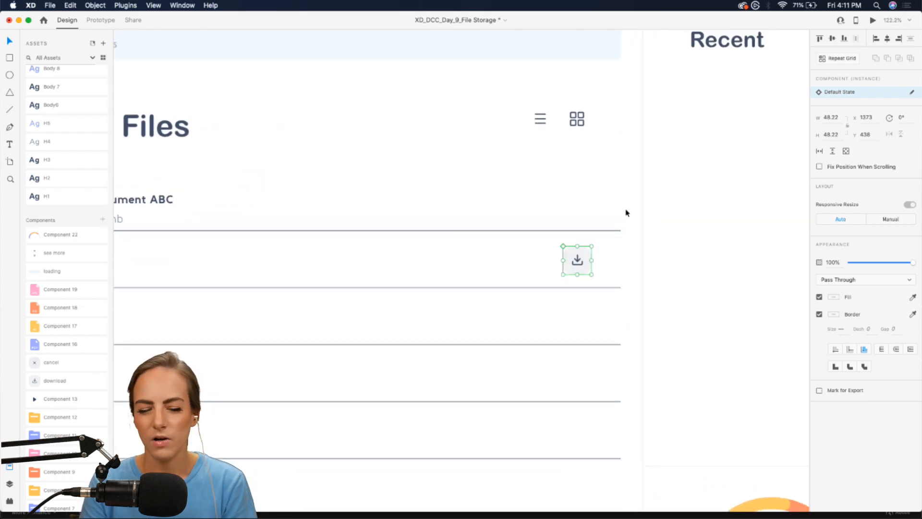
scroll(626, 212, down, 3)
mouse_move(583, 246)
mouse_down()
mouse_move(609, 79)
mouse_move(607, 133)
mouse_move(607, 53)
mouse_move(609, 252)
mouse_move(586, 256)
mouse_up()
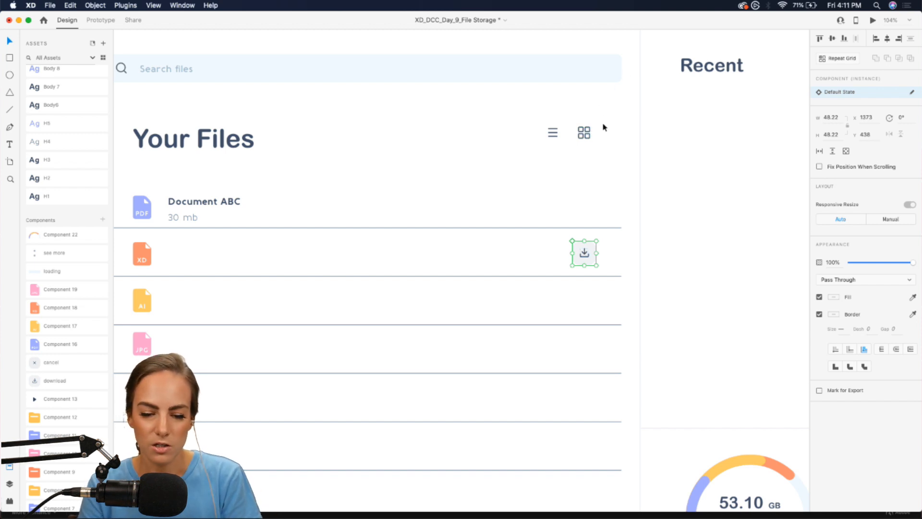
click(453, 205)
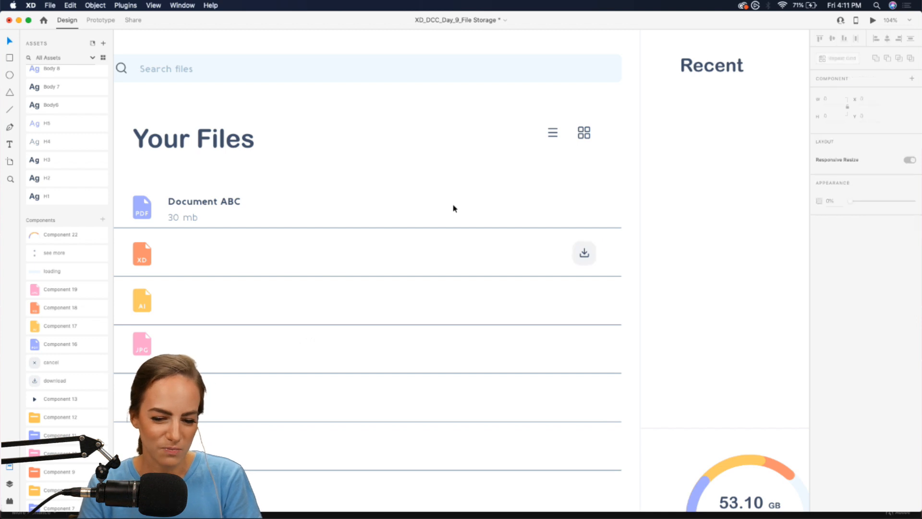
scroll(453, 204, left, 2)
scroll(453, 204, down, 1)
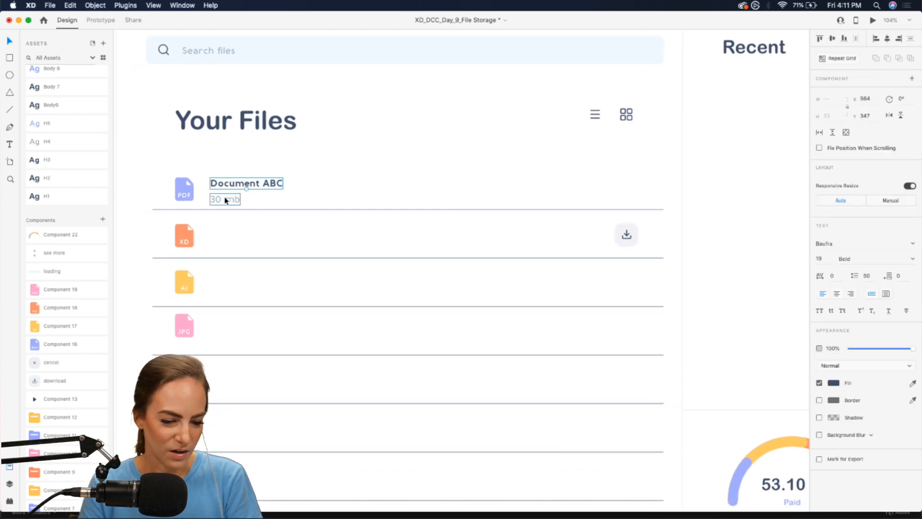
drag(224, 197, 530, 233)
double_click(222, 243)
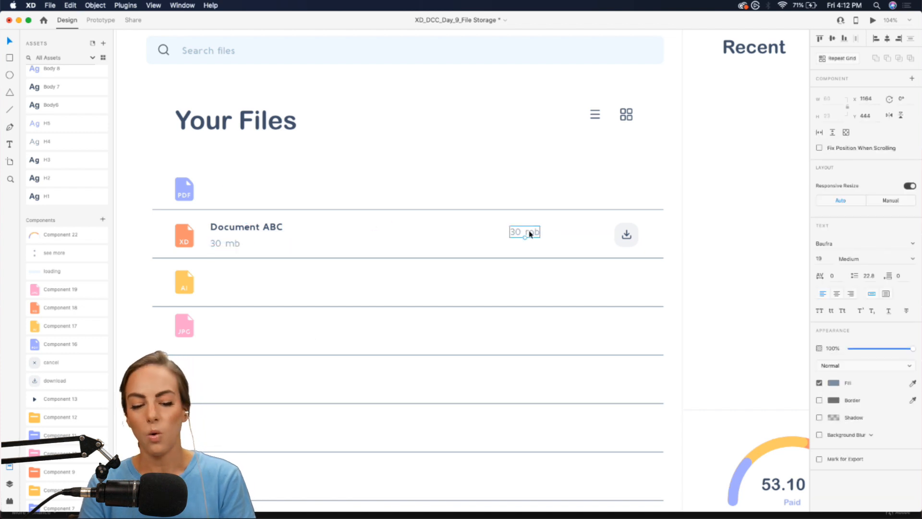
key(Return)
text(August 1, 2020)
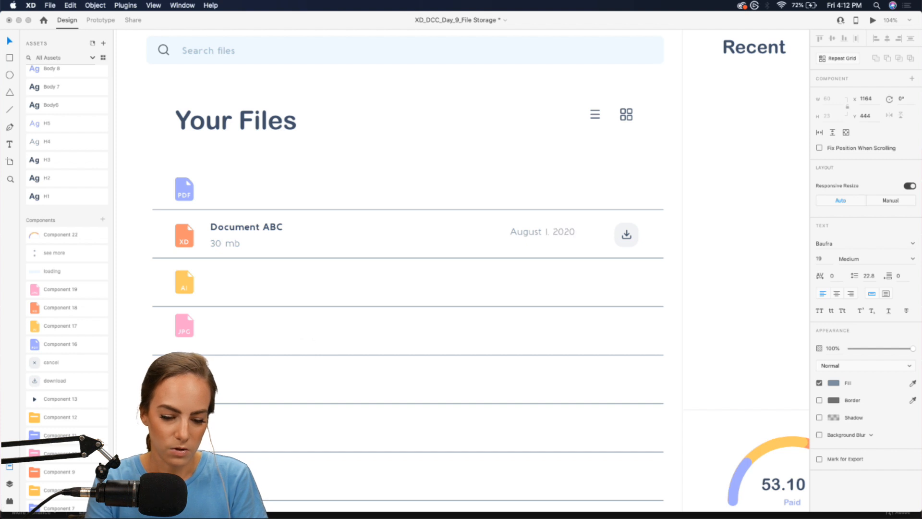
key(Escape)
drag(555, 234, 573, 236)
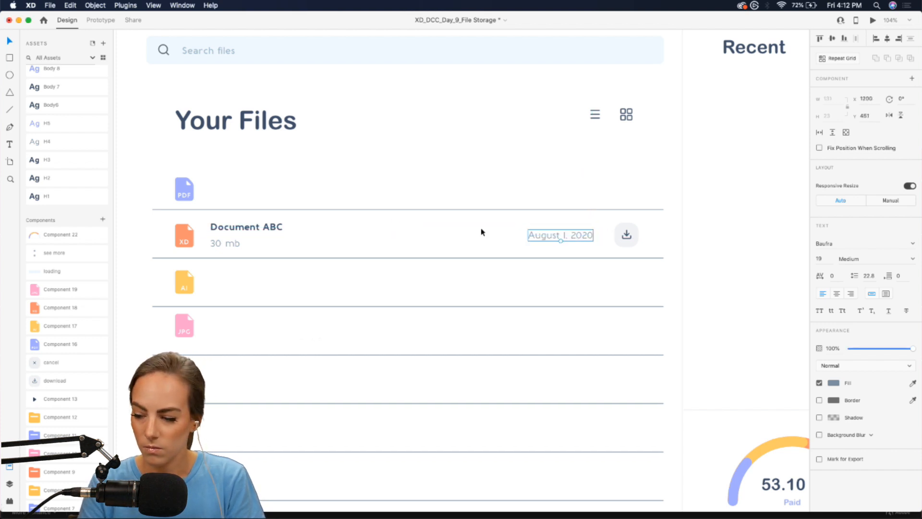
click(482, 231)
scroll(482, 232, down, 3)
scroll(482, 232, up, 1)
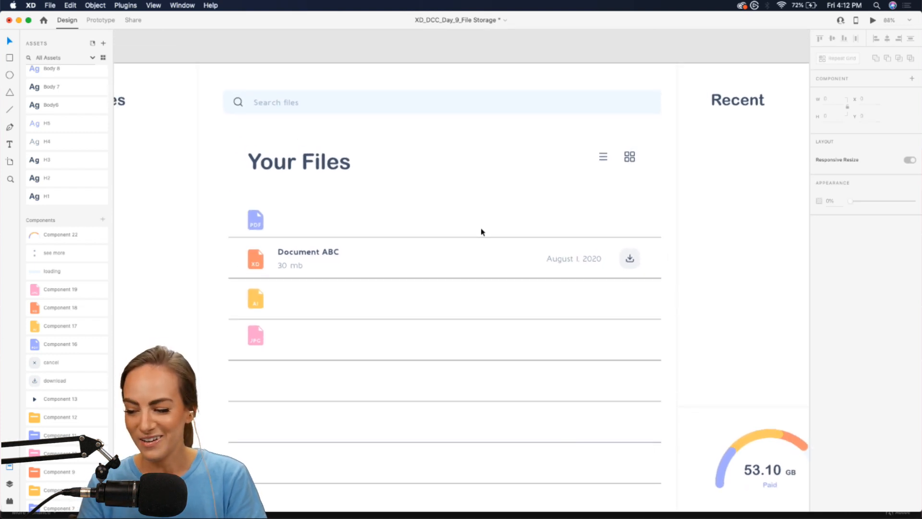
scroll(477, 201, up, 5)
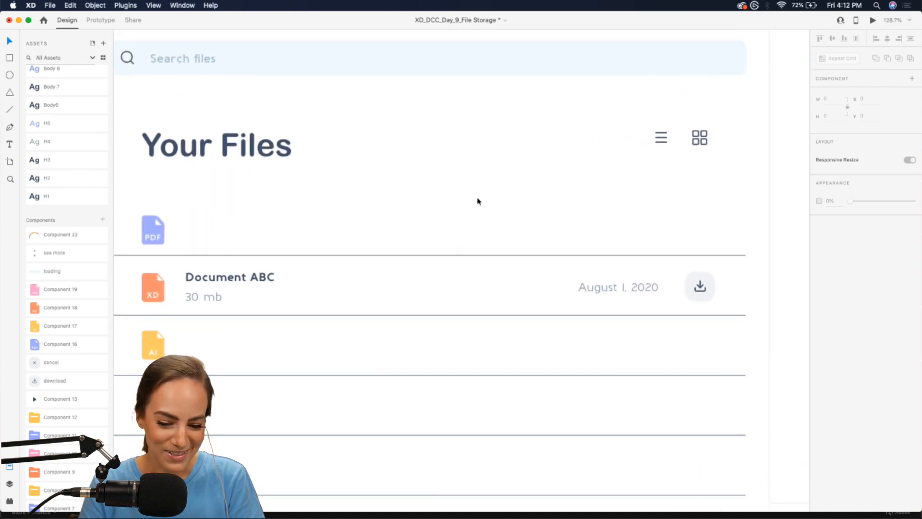
click(300, 235)
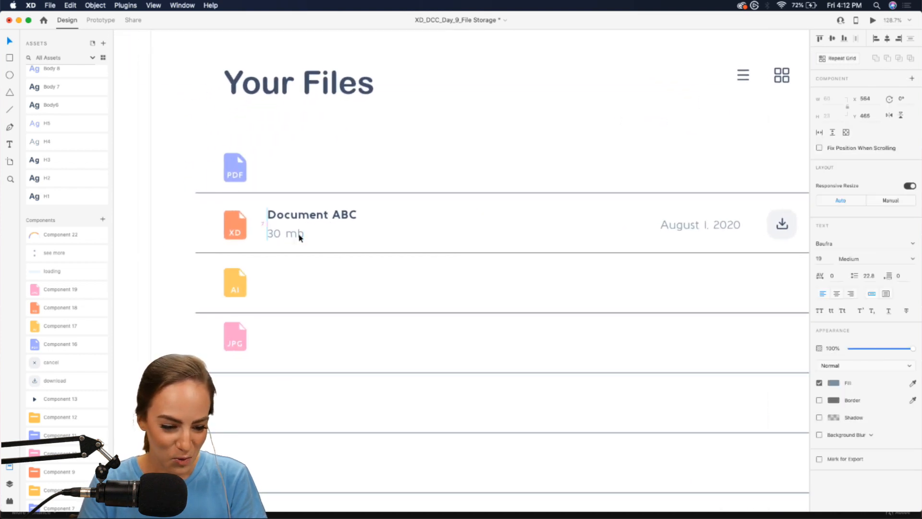
click(237, 229)
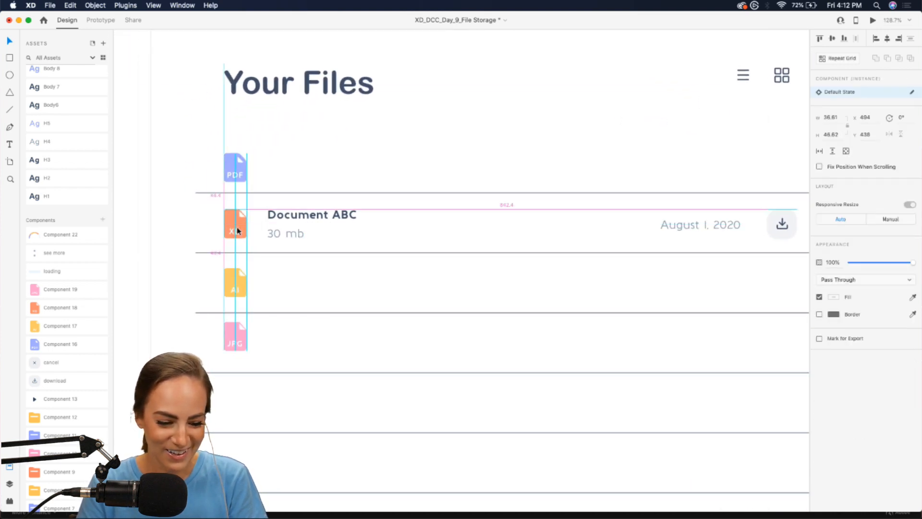
click(537, 246)
scroll(537, 246, down, 5)
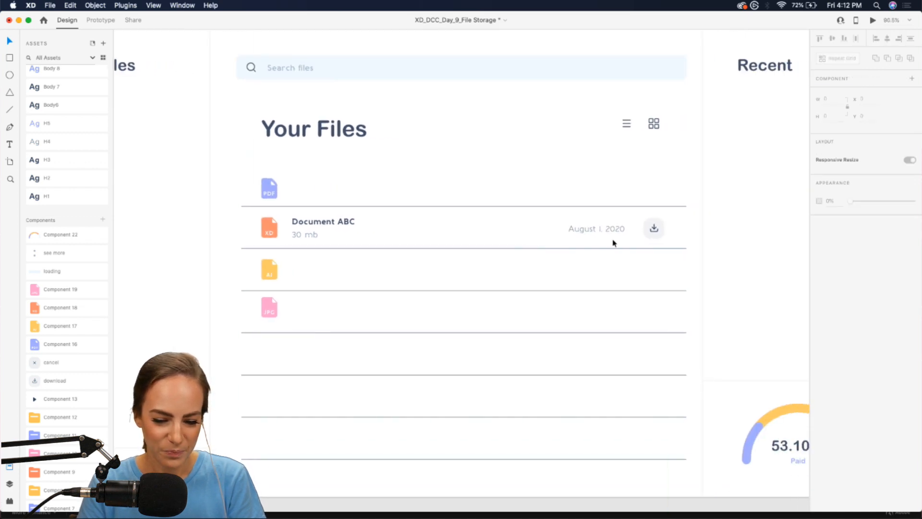
click(397, 234)
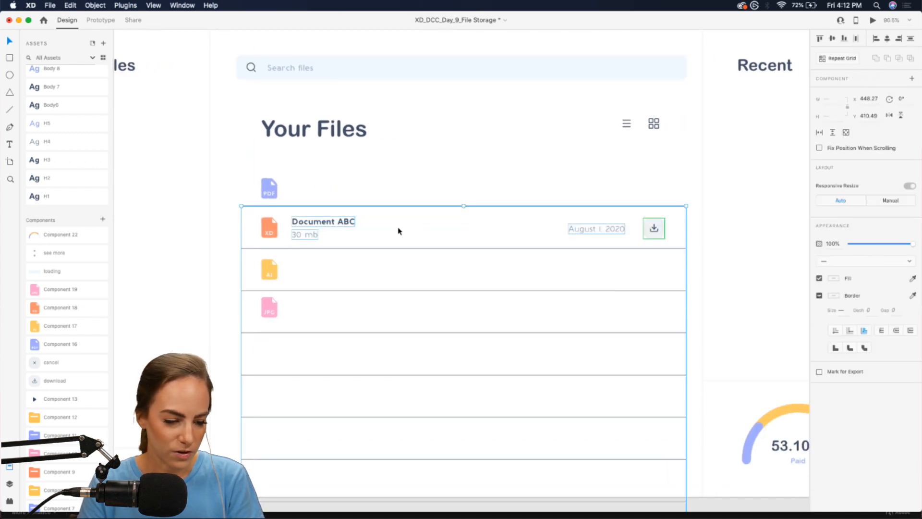
key(Escape)
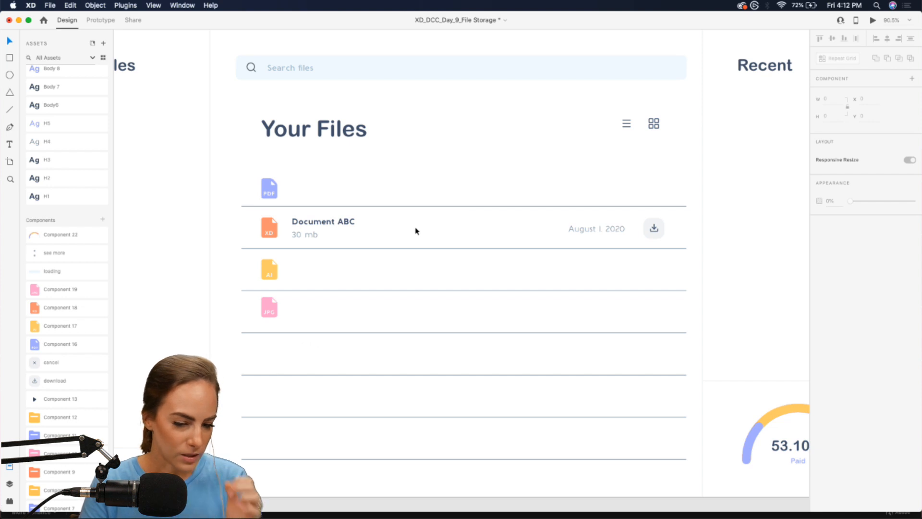
- Place the cancel icon beside the AI row and copy the Document ABC title and size into it
drag(34, 366, 495, 168)
scroll(495, 168, up, 3)
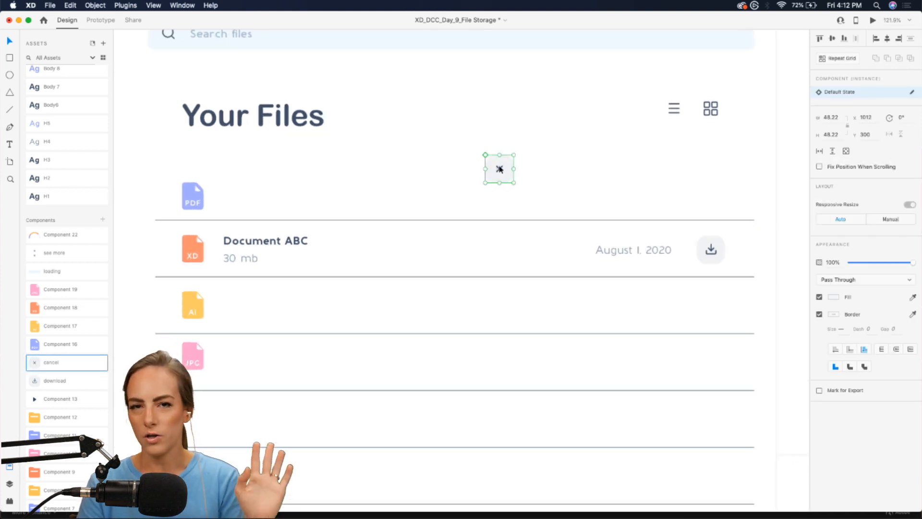
drag(499, 168, 710, 305)
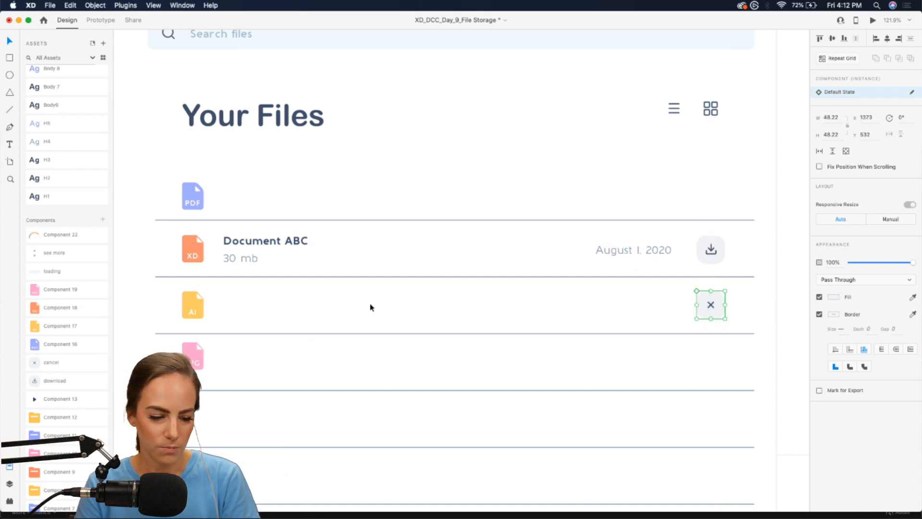
click(244, 259)
drag(243, 262, 243, 313)
- Rename the top row title to Design file 123 and the AI row title to Design file abc
double_click(248, 242)
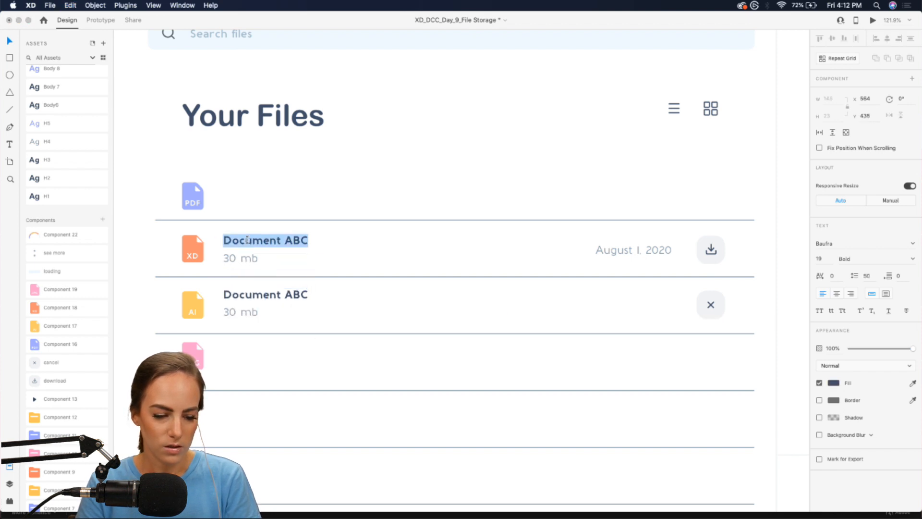
text(Design file 123)
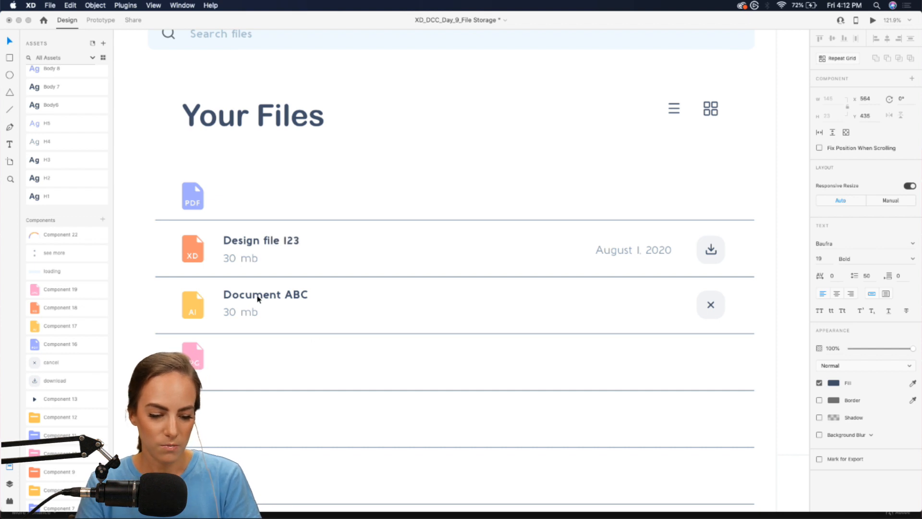
double_click(258, 298)
text(Design file abc)
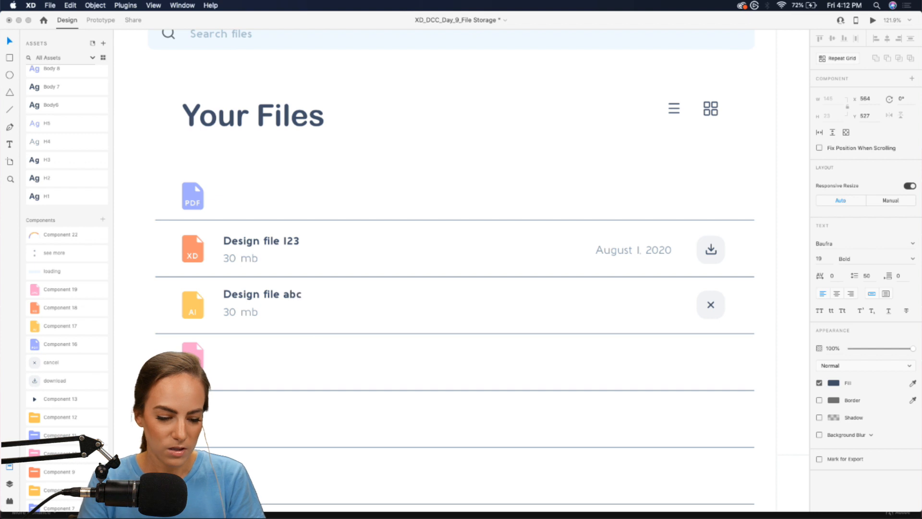
key(Escape)
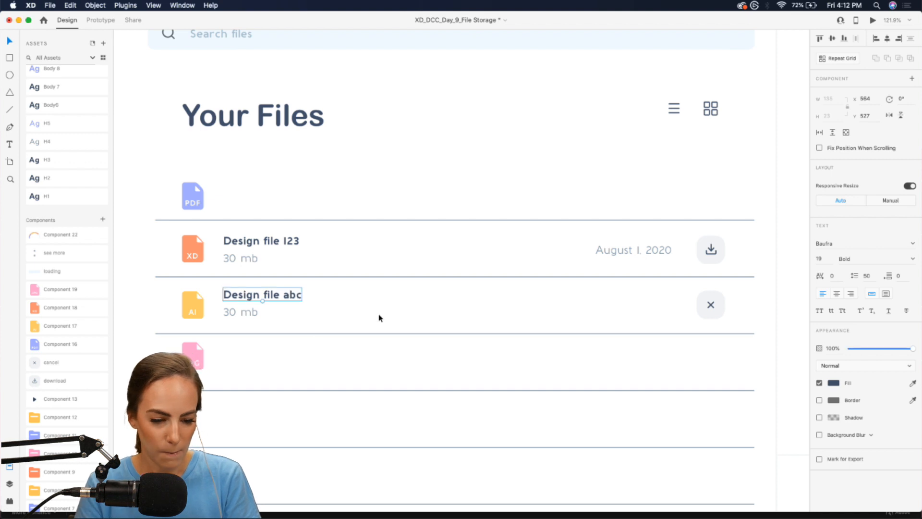
click(282, 240)
click(367, 258)
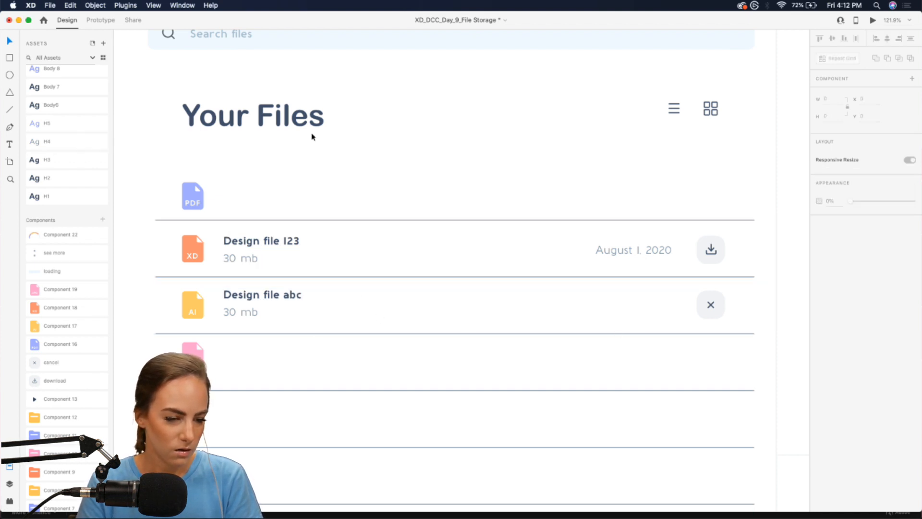
scroll(313, 134, left, 2)
- Draw a borderless rectangle in the search bar's light blue over the AI row's left part, sent behind it
click(9, 56)
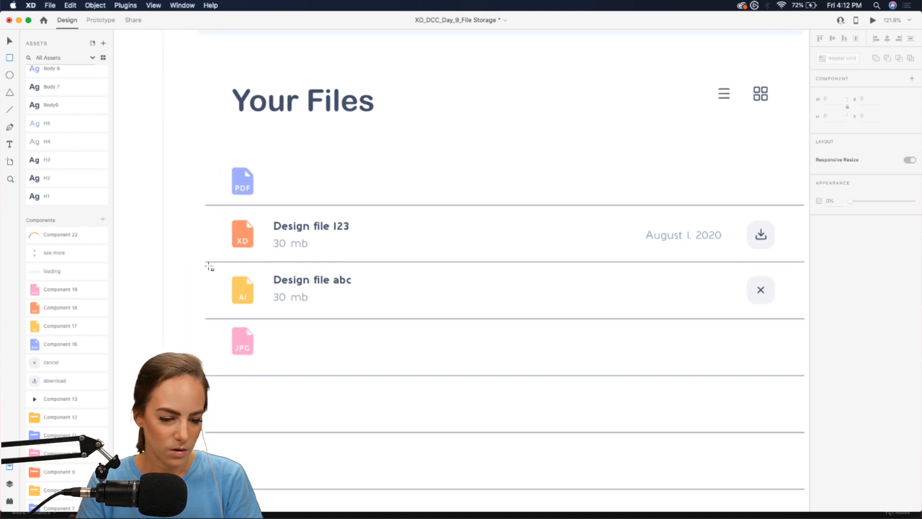
mouse_move(205, 261)
mouse_down()
mouse_move(423, 278)
mouse_move(441, 319)
mouse_up()
scroll(442, 318, down, 4)
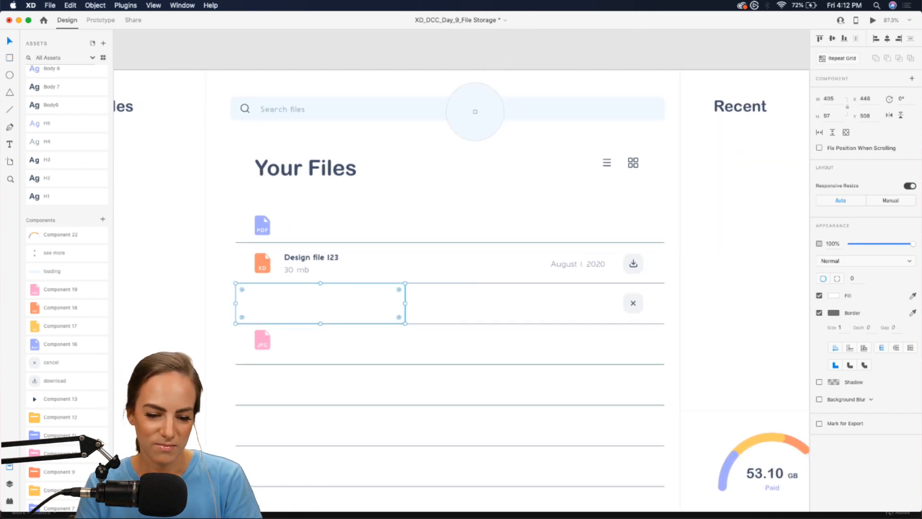
click(473, 106)
click(820, 313)
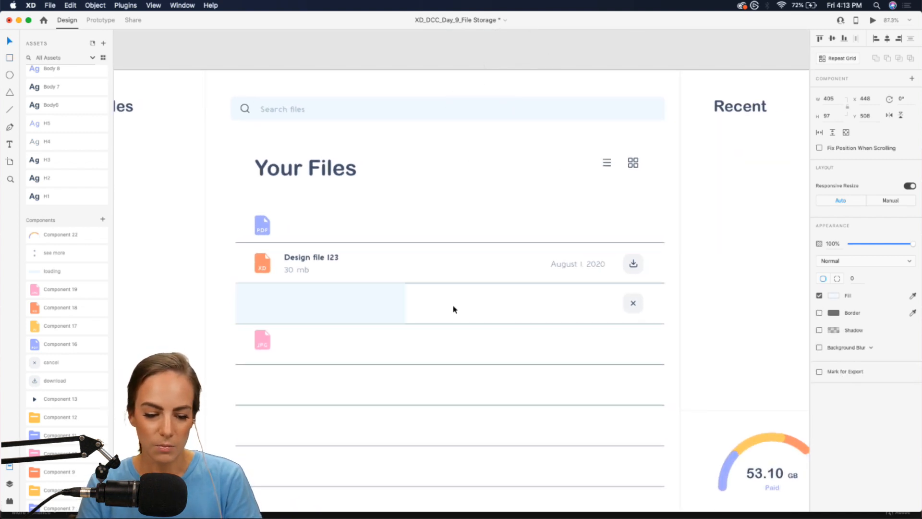
key(super+bracketleft)
key(super+bracketleft)
key(super+bracketleft)
key(super+bracketleft)
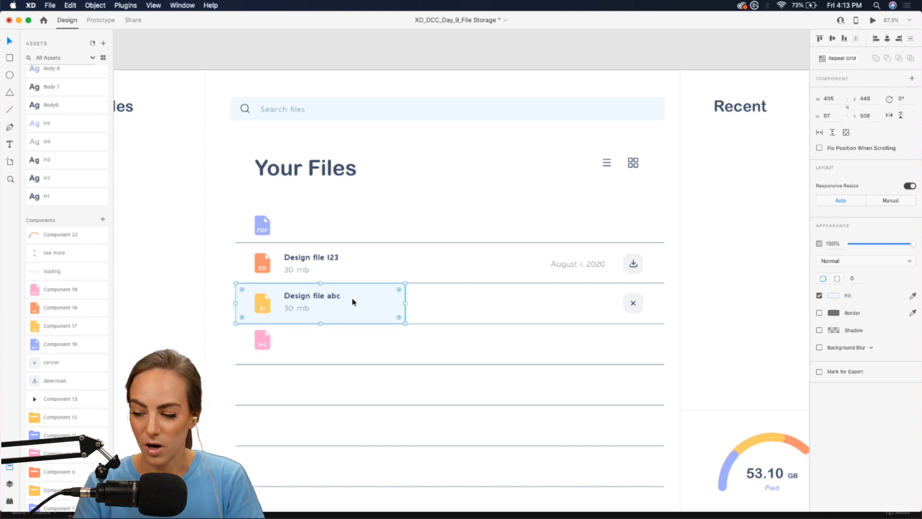
scroll(353, 302, up, 5)
scroll(352, 302, down, 1)
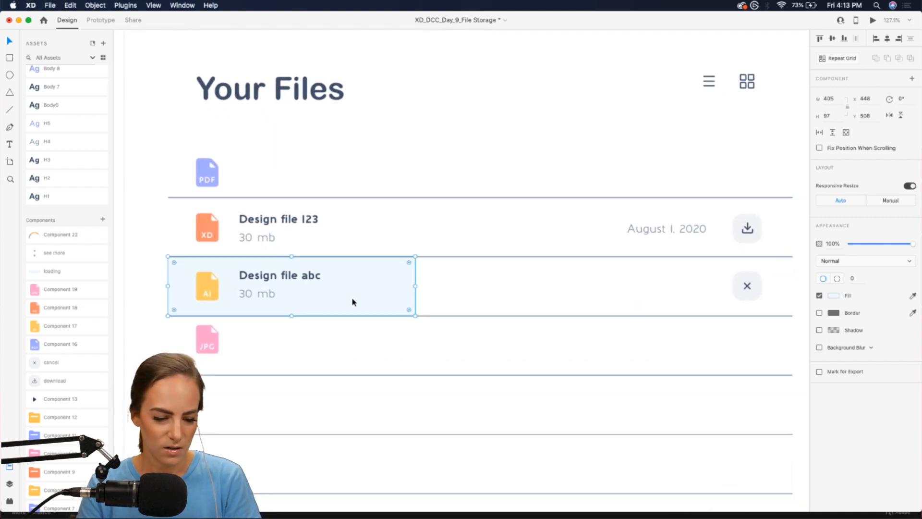
click(522, 289)
- Copy the Design file 123 row's title, date and download button onto the PDF and JPG rows
drag(772, 216, 250, 235)
double_click(519, 186)
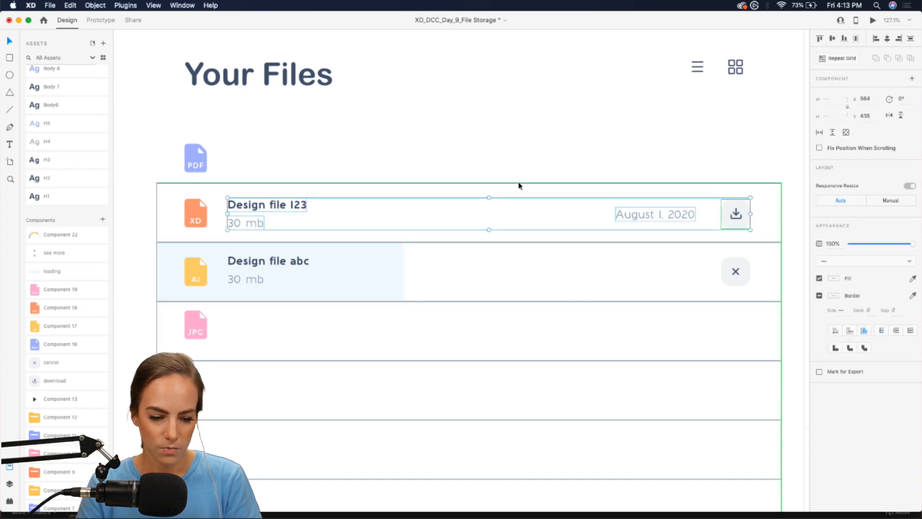
drag(304, 205, 298, 151)
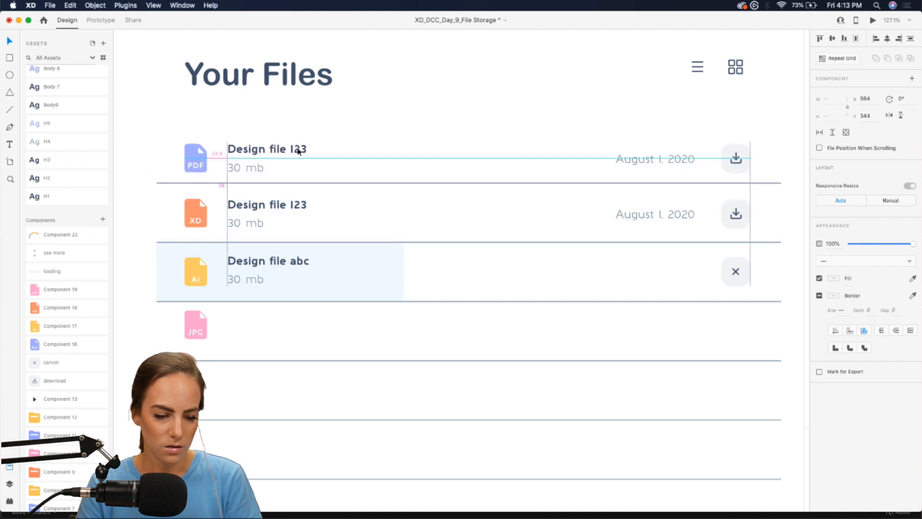
scroll(298, 149, down, 2)
key(super+z)
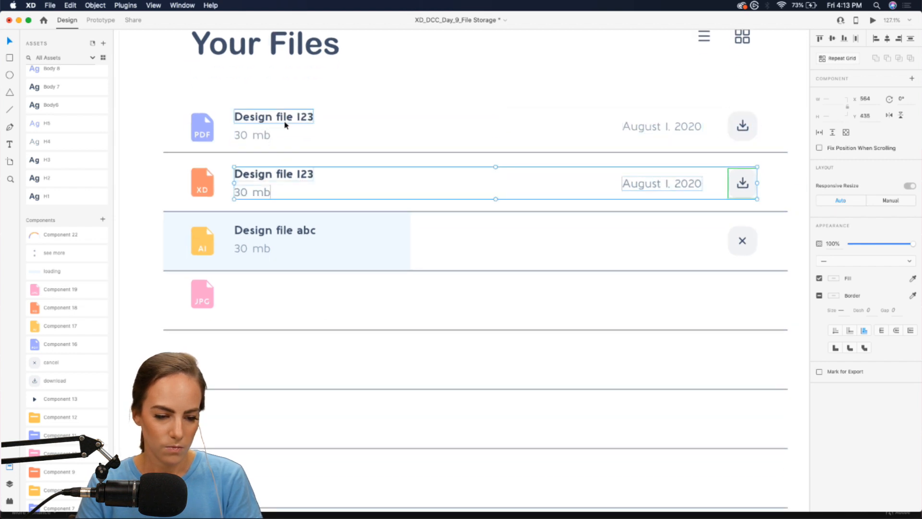
drag(284, 176, 284, 293)
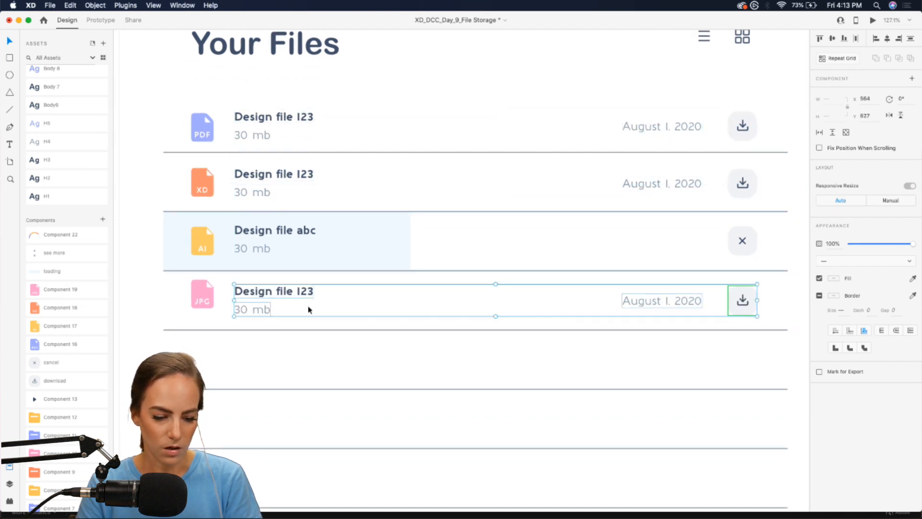
click(316, 315)
- Retitle the JPG row 'Image of chocolate' and the PDF row 'Marketing file'
double_click(278, 294)
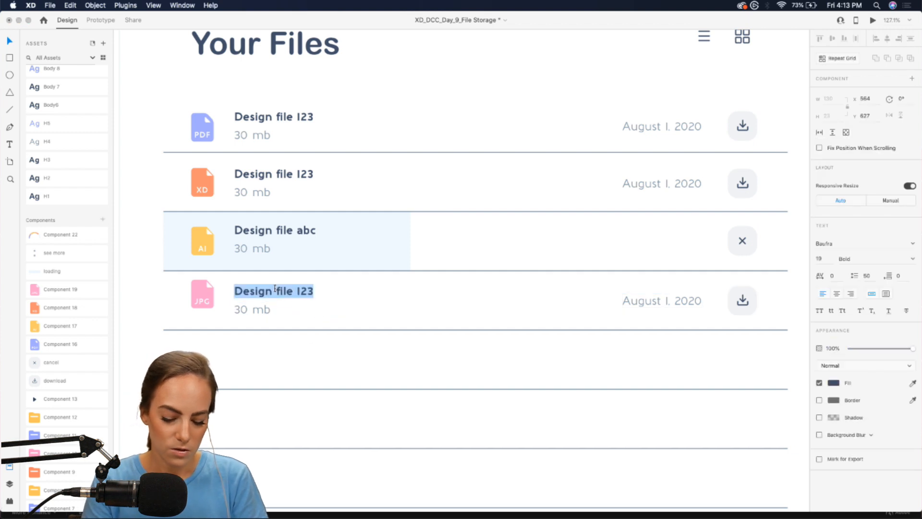
text(Image of)
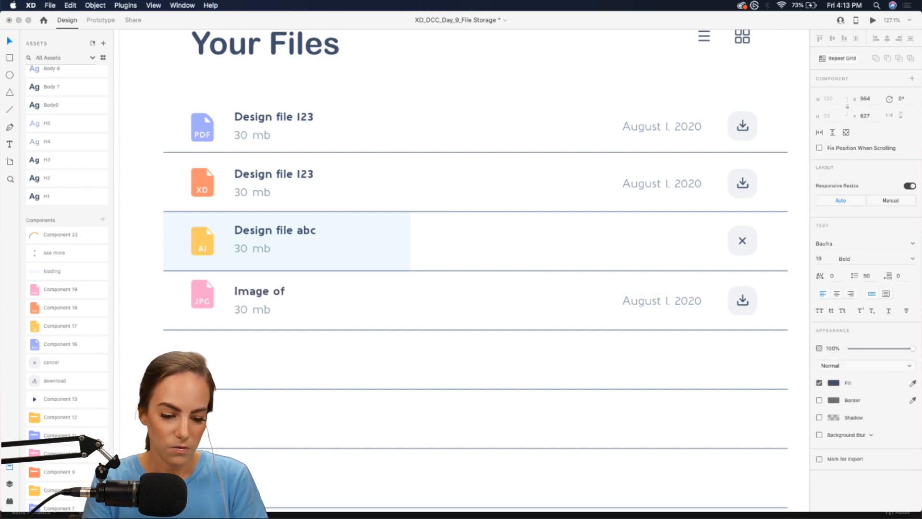
text( chocolate)
key(Escape)
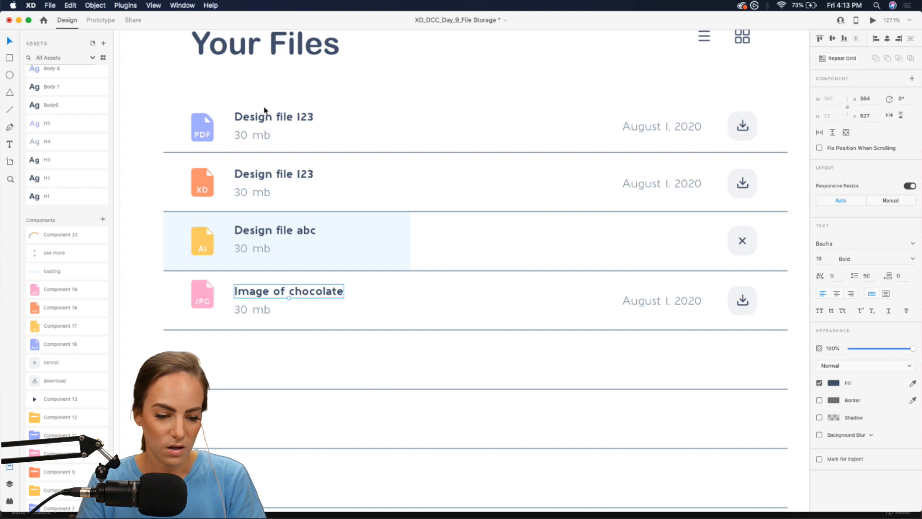
click(265, 117)
double_click(265, 117)
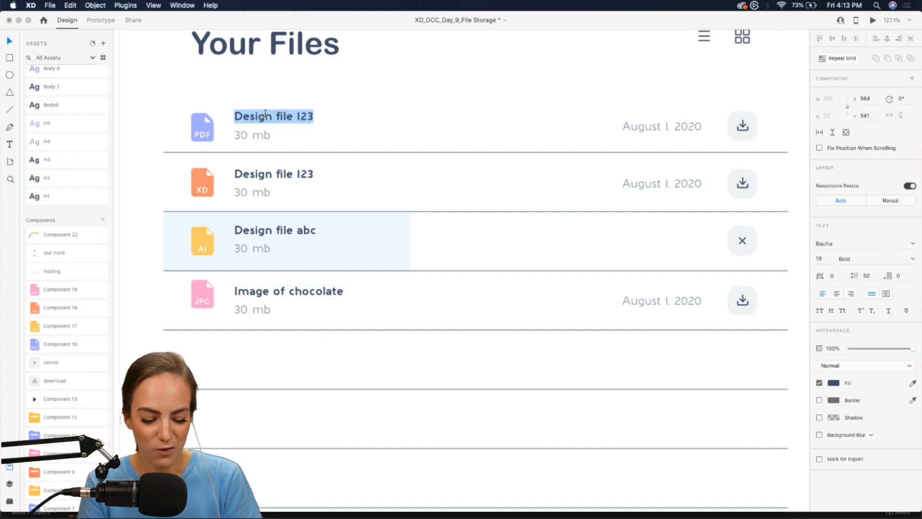
text(Marketing file)
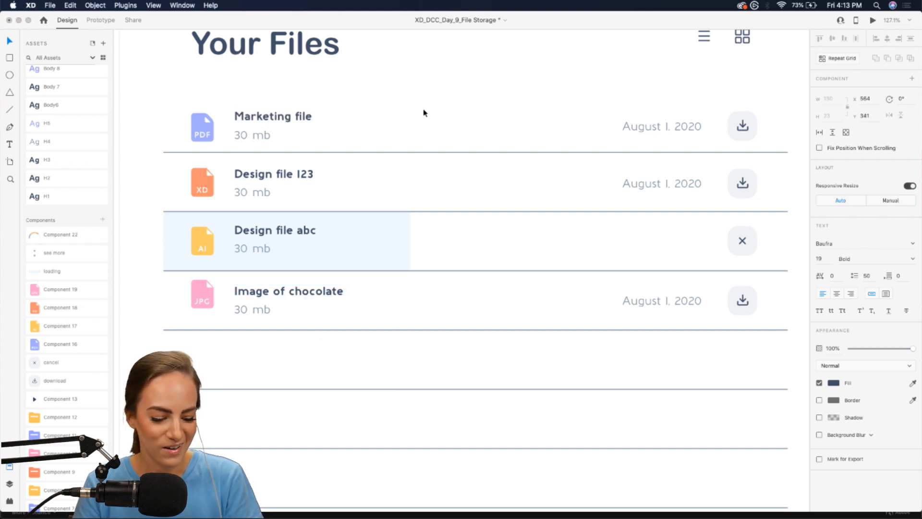
- Duplicate the 'August 1, 2020' date down into the Design file abc row
scroll(434, 110, down, 2)
scroll(434, 109, down, 1)
scroll(434, 109, right, 2)
click(553, 159)
key(super+d)
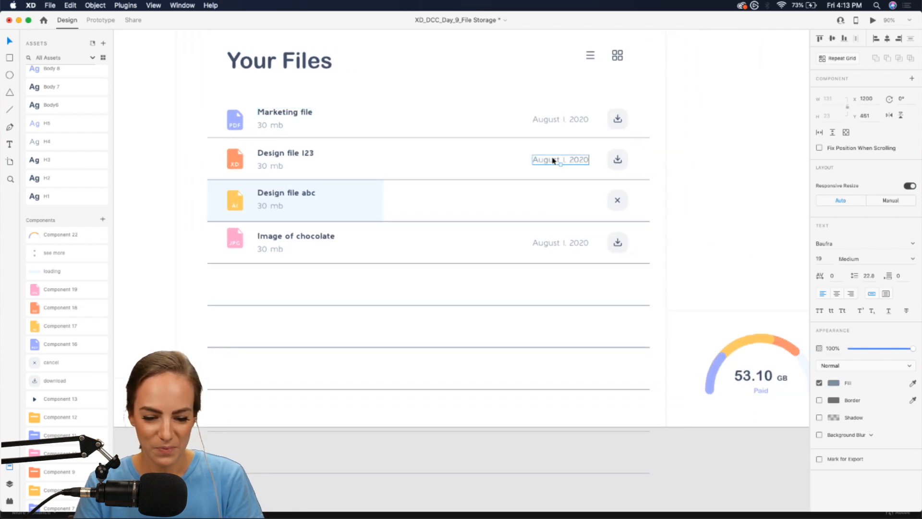
drag(552, 160, 553, 198)
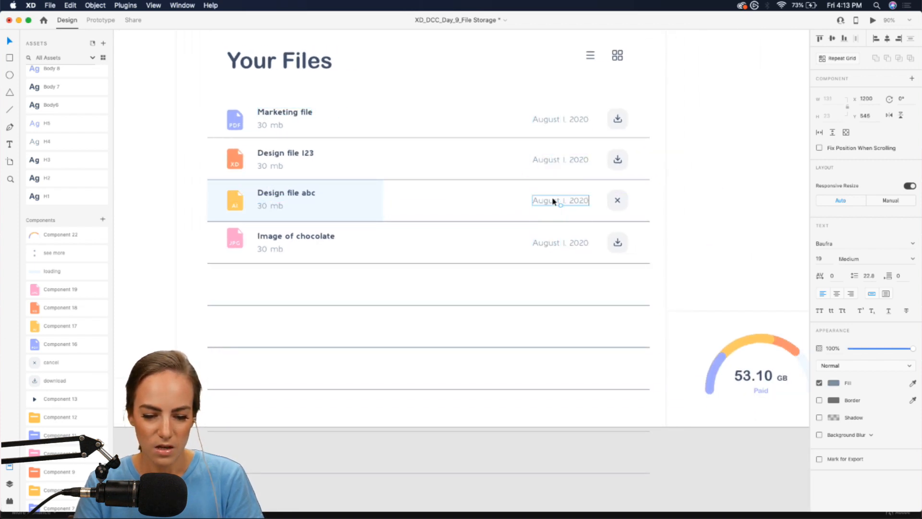
click(459, 209)
scroll(459, 212, up, 1)
scroll(459, 212, up, 1)
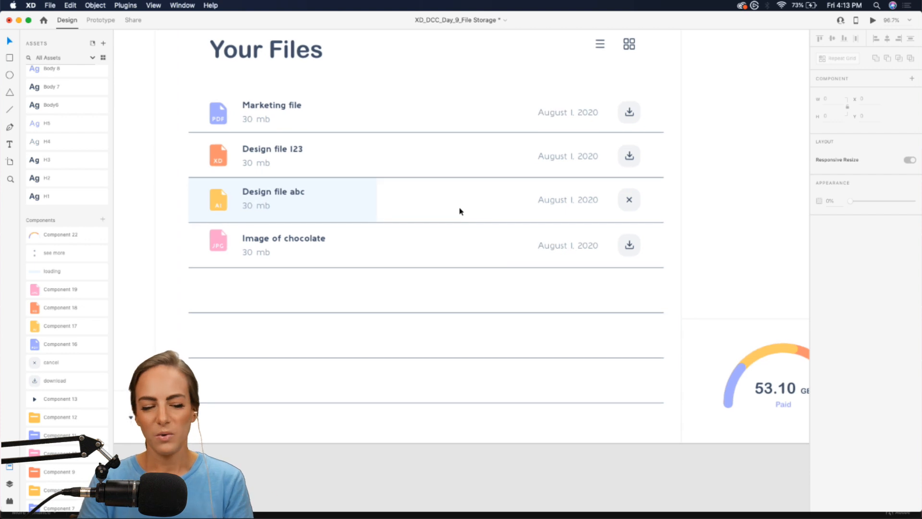
click(572, 134)
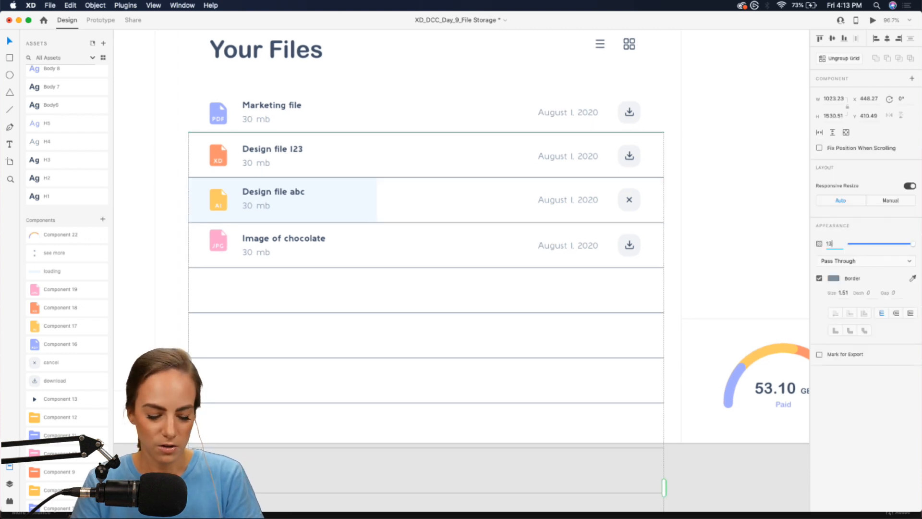
key(Return)
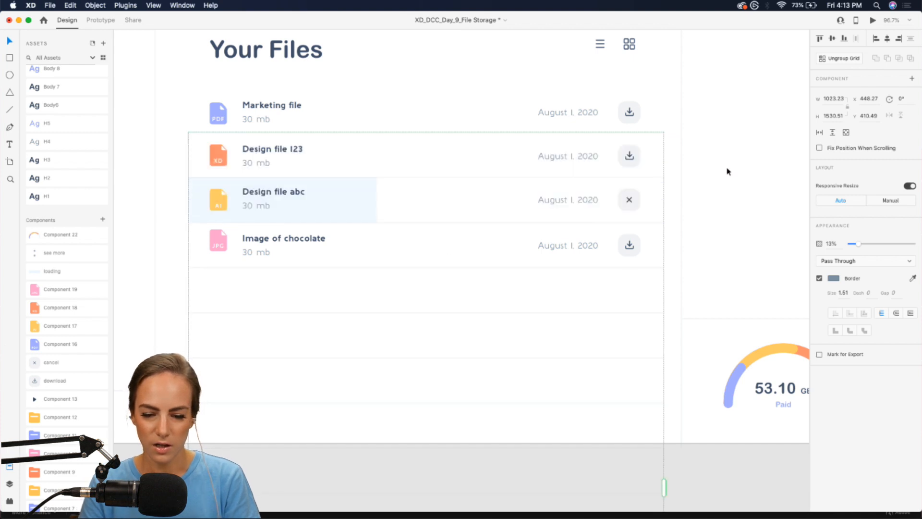
click(726, 171)
scroll(727, 171, up, 1)
scroll(726, 171, left, 1)
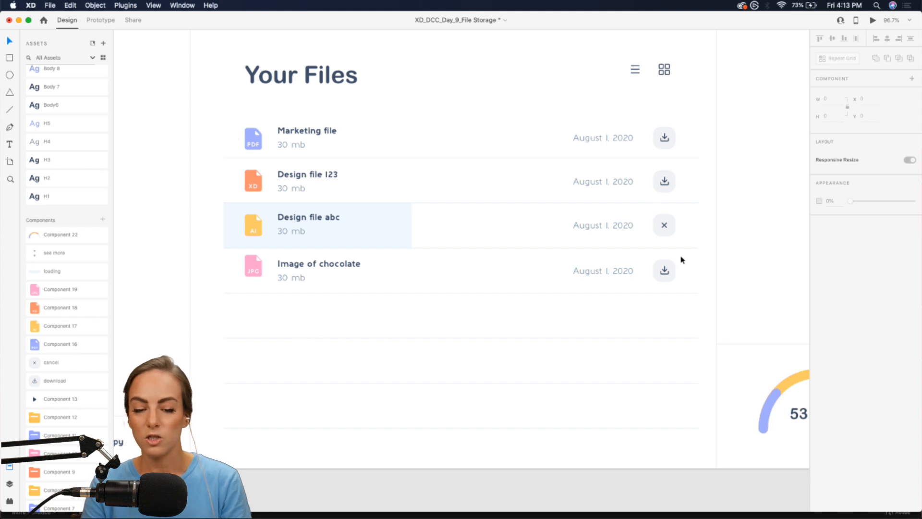
- Combine all four file rows into one repeat grid, discarding the earlier single-row grid attempt
click(235, 148)
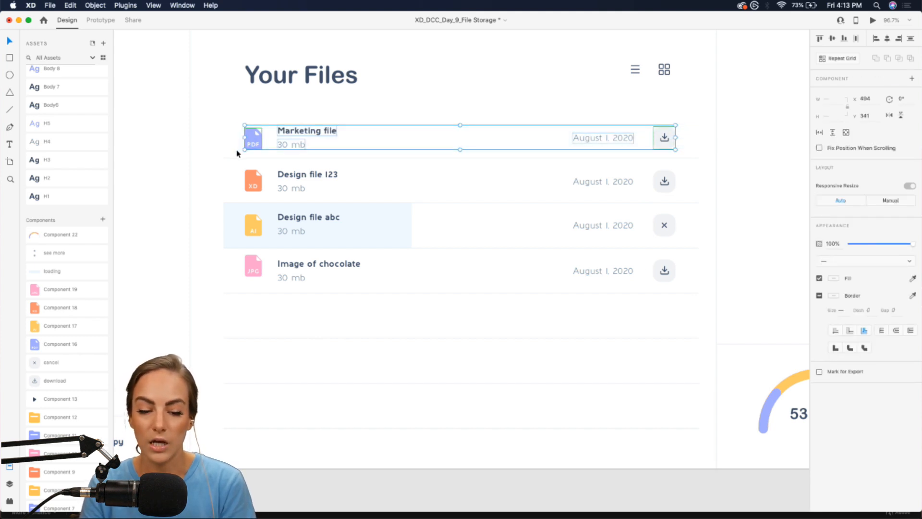
click(835, 58)
drag(463, 152, 464, 325)
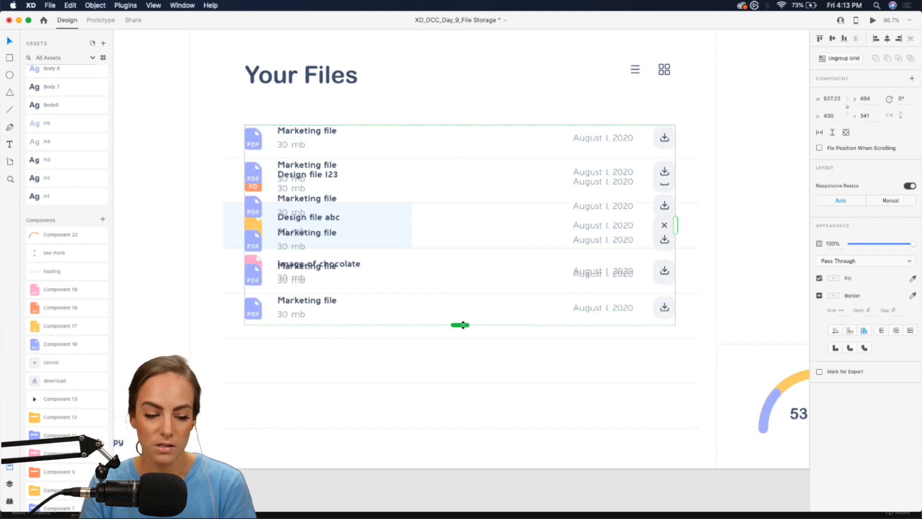
key(super+z)
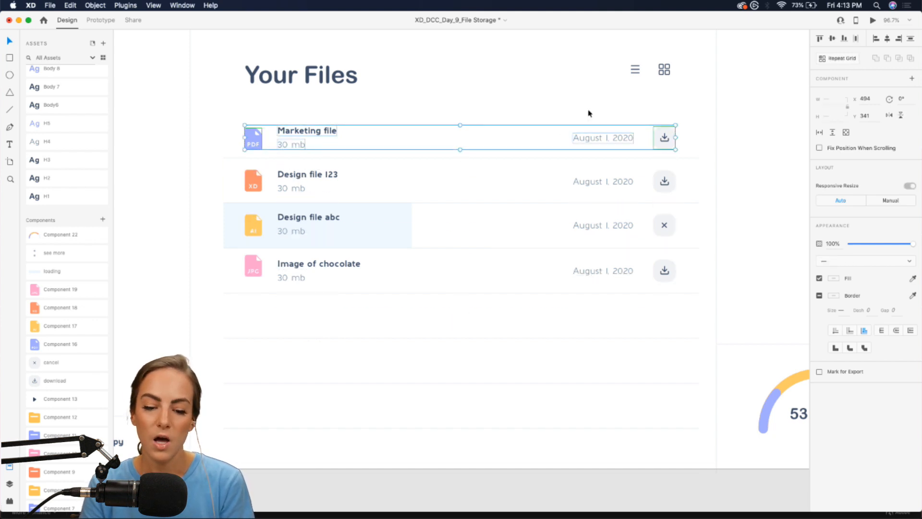
click(593, 106)
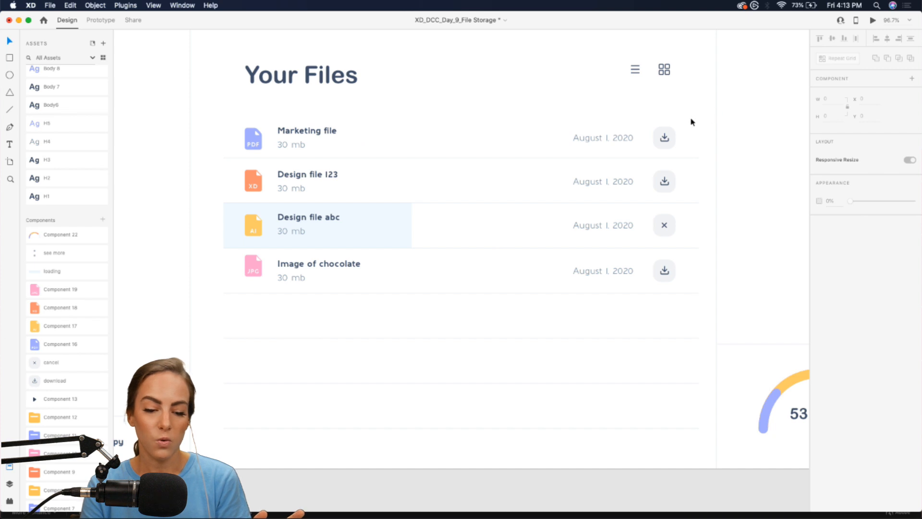
drag(690, 120, 226, 283)
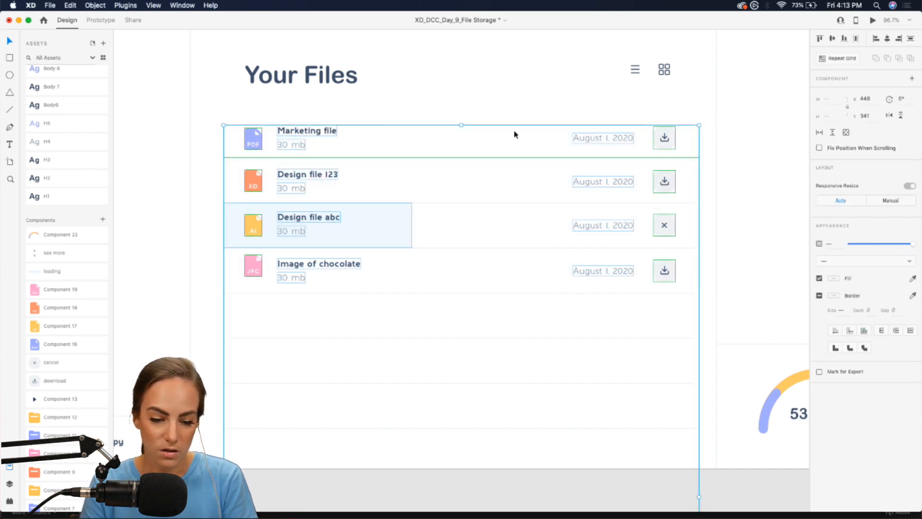
shift+click(515, 159)
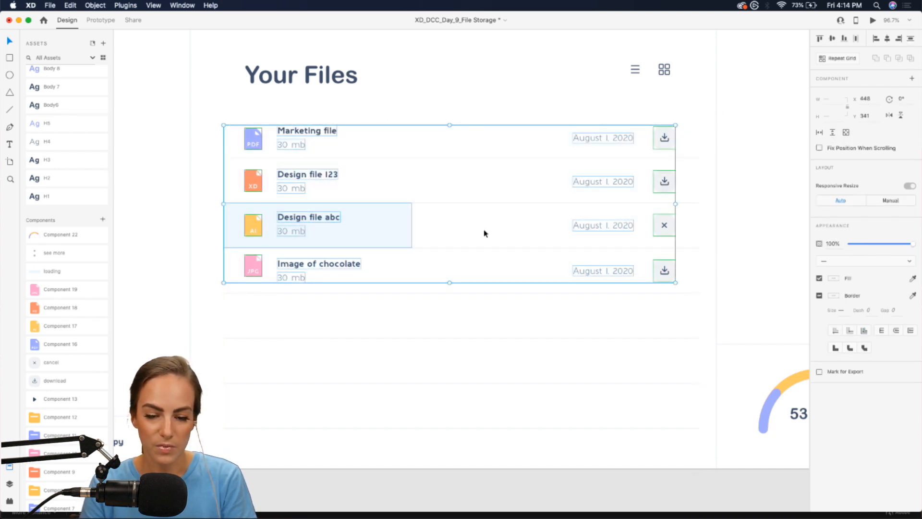
scroll(484, 234, down, 5)
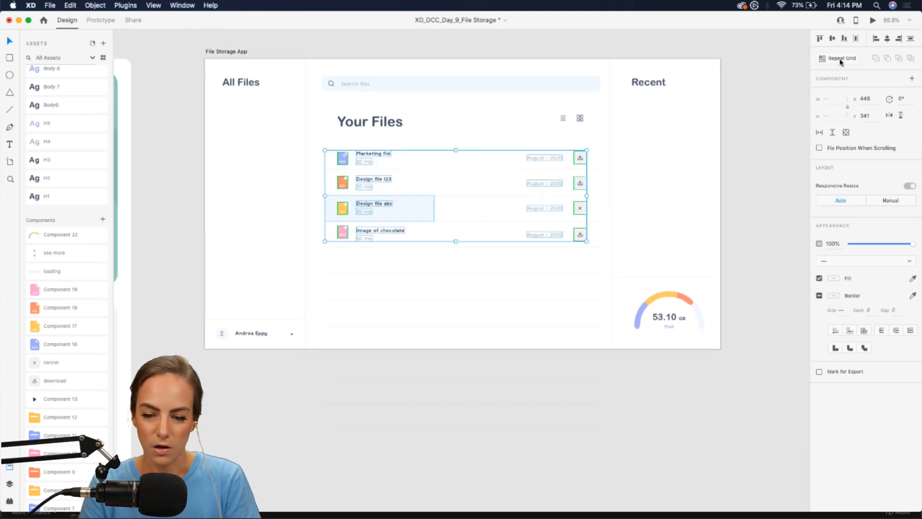
click(841, 59)
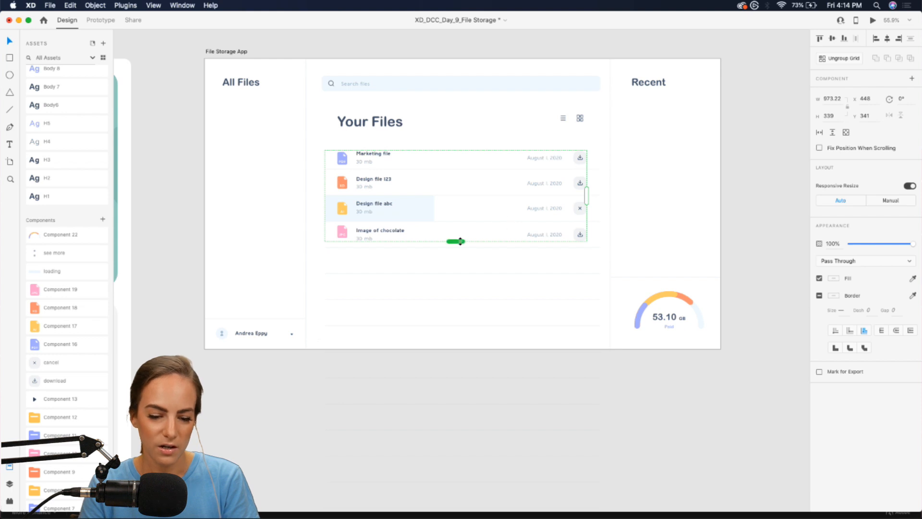
- Extend the repeat grid downward and widen the gap between the repeated rows
drag(460, 241, 453, 431)
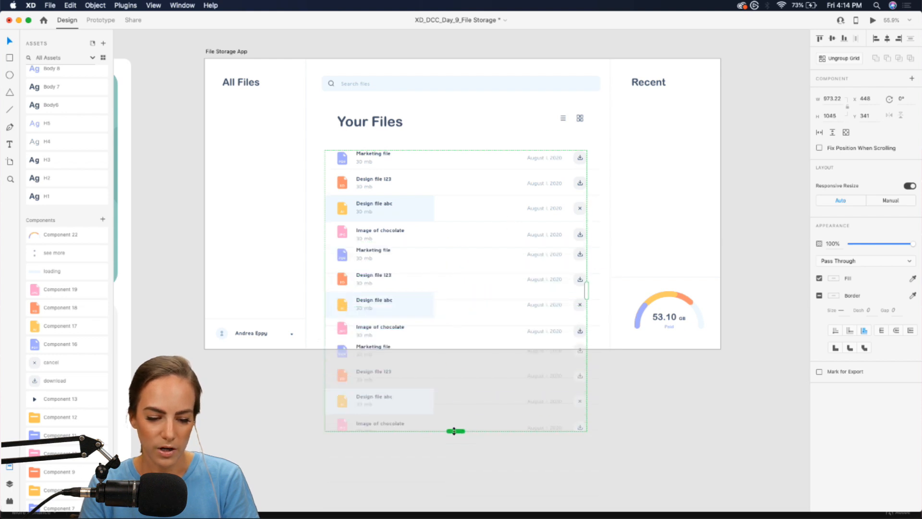
scroll(387, 249, up, 5)
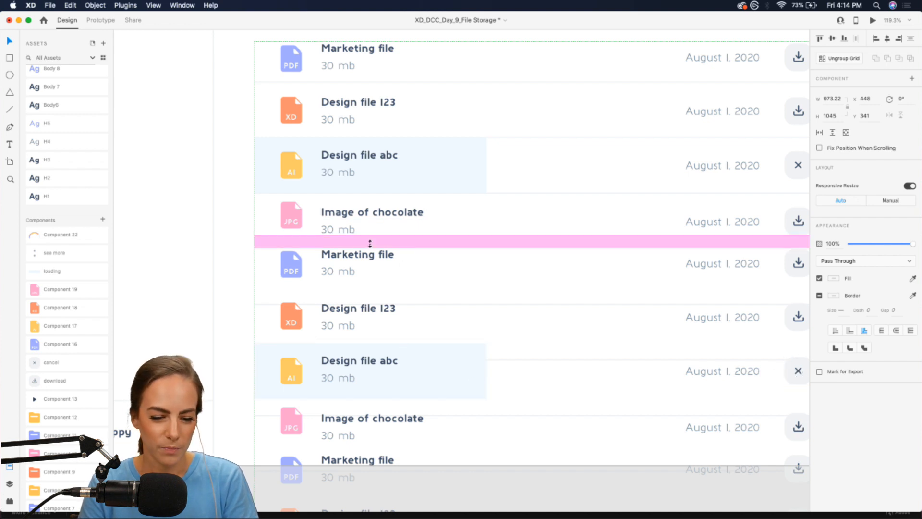
drag(371, 243, 349, 241)
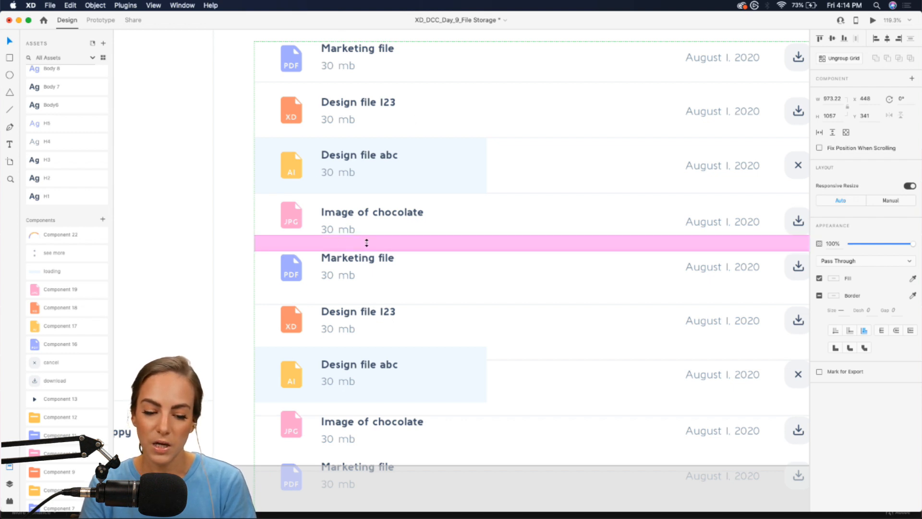
drag(366, 243, 367, 263)
scroll(368, 263, down, 3)
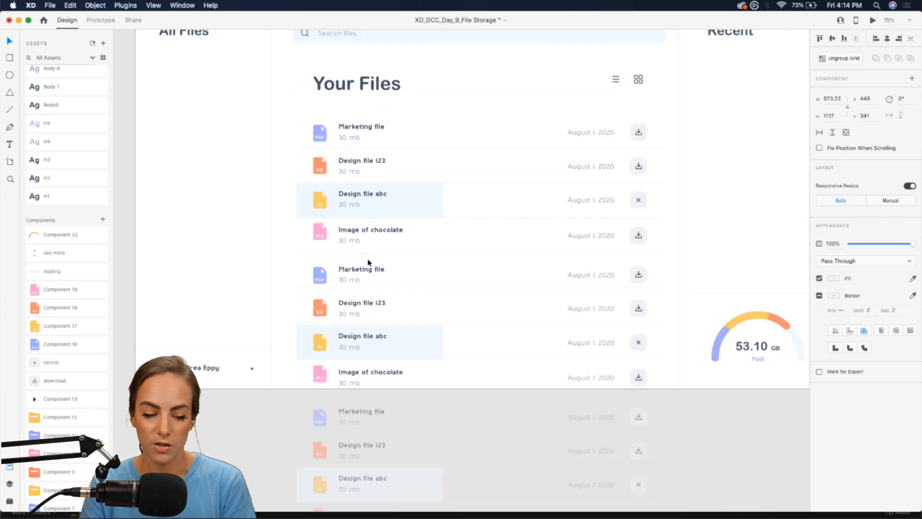
scroll(368, 262, down, 2)
- Fine-tune the row spacing and stretch the grid further so eight rows show
mouse_move(341, 200)
mouse_down()
mouse_move(342, 223)
mouse_move(339, 190)
mouse_up()
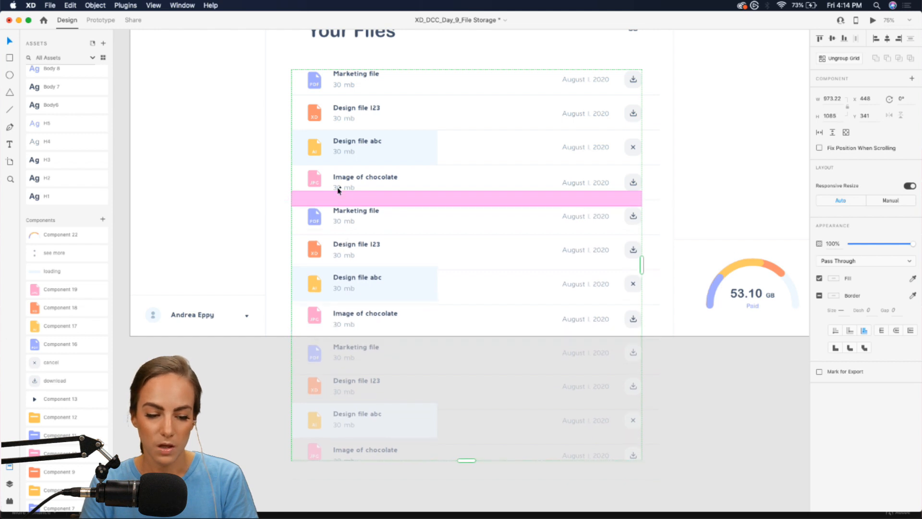
scroll(338, 191, up, 5)
scroll(329, 214, down, 5)
scroll(350, 251, up, 1)
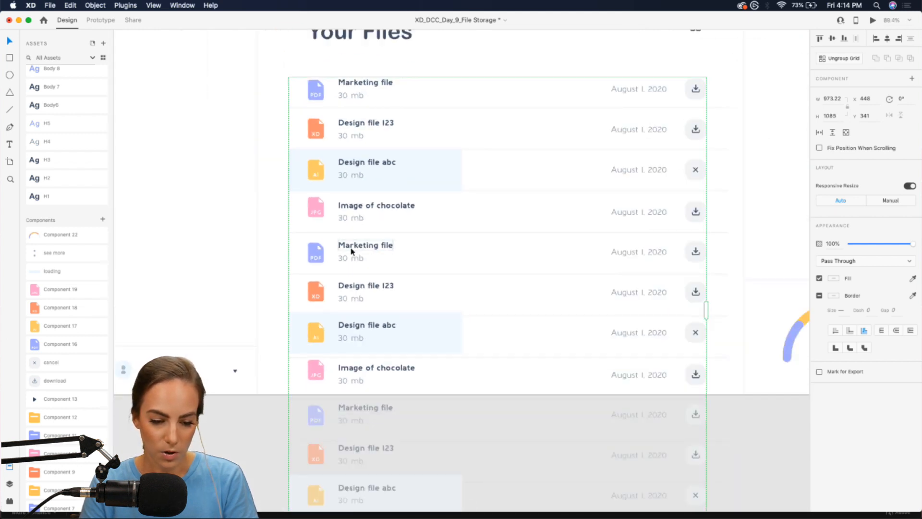
drag(337, 225, 337, 229)
scroll(268, 261, down, 5)
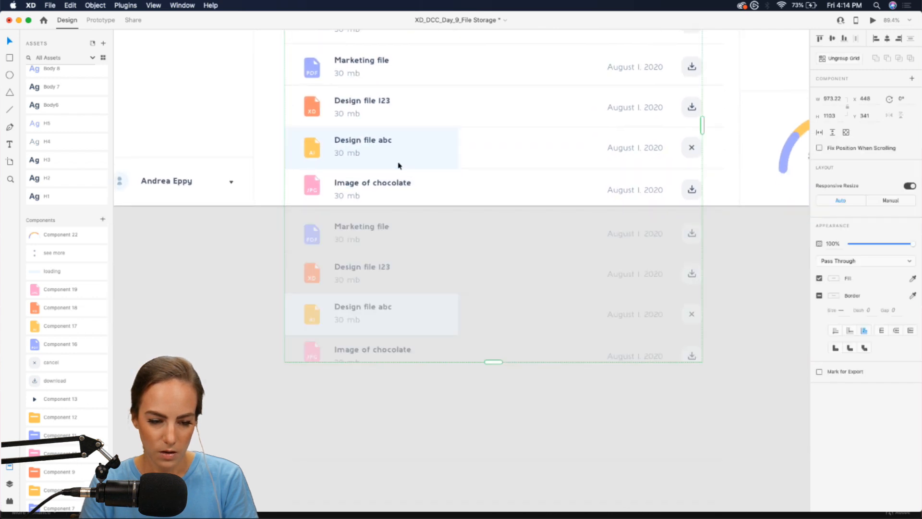
scroll(398, 166, down, 3)
drag(502, 259, 505, 488)
scroll(504, 487, down, 6)
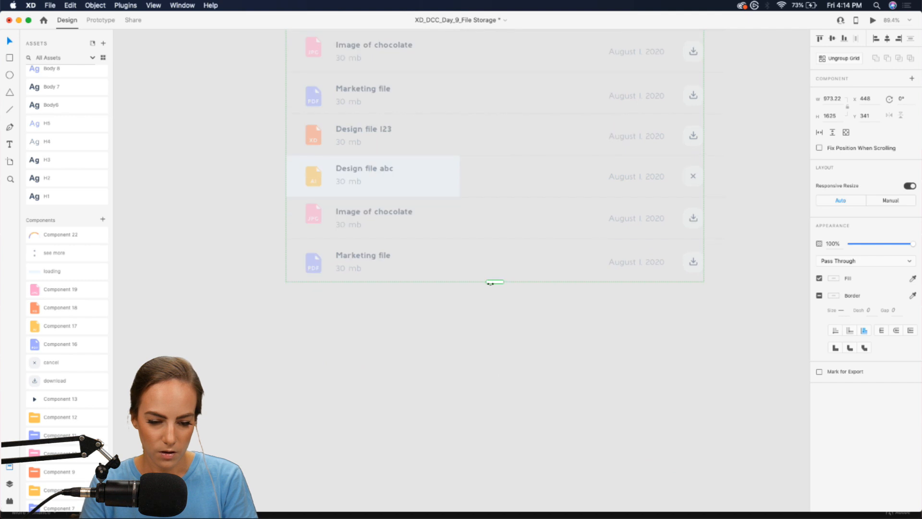
click(488, 296)
scroll(488, 296, up, 12)
scroll(488, 295, down, 4)
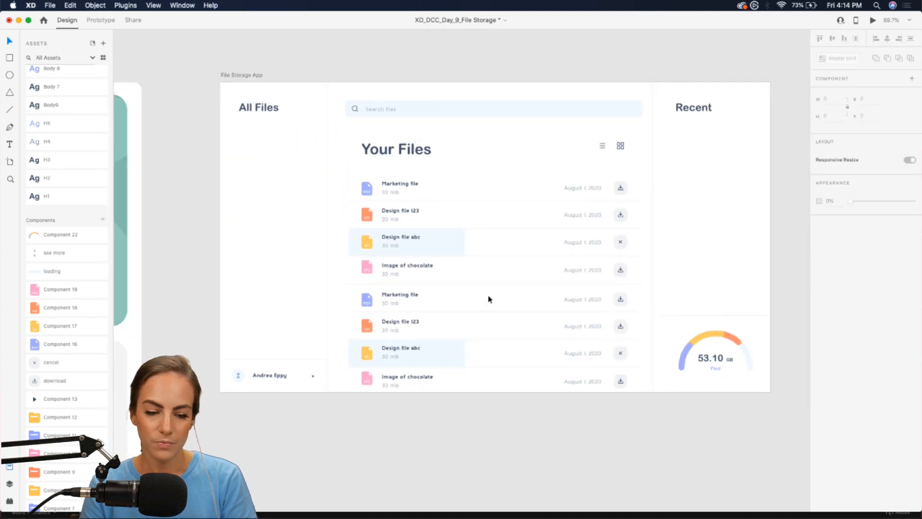
- Make the repeated file list a vertical scroll group ending at the artboard's bottom edge
scroll(489, 298, up, 4)
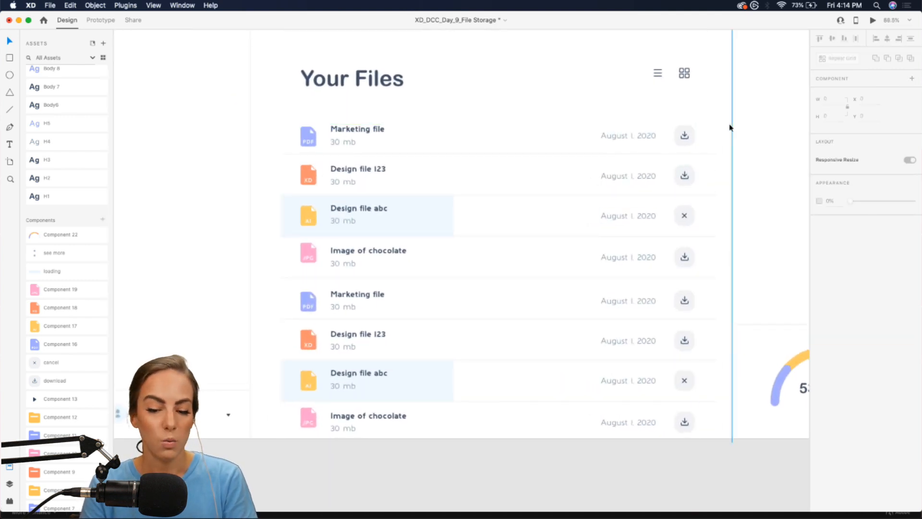
drag(720, 121, 282, 430)
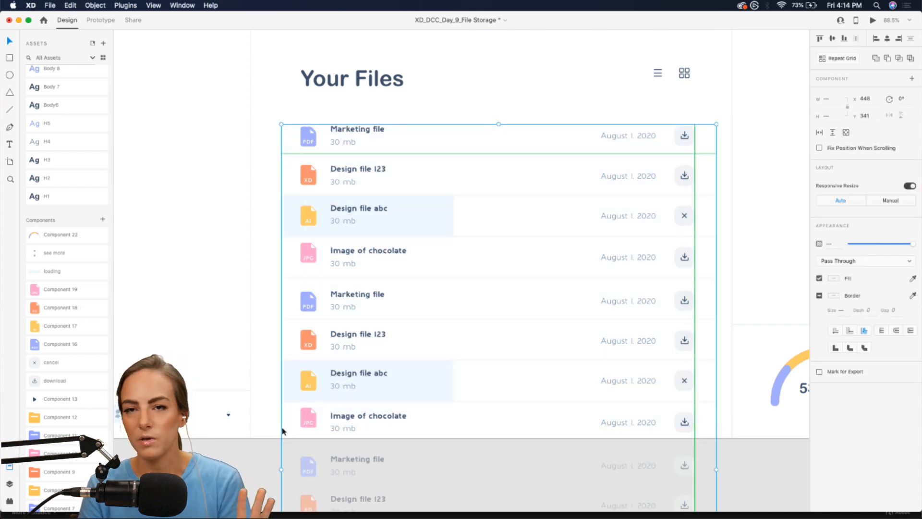
click(833, 135)
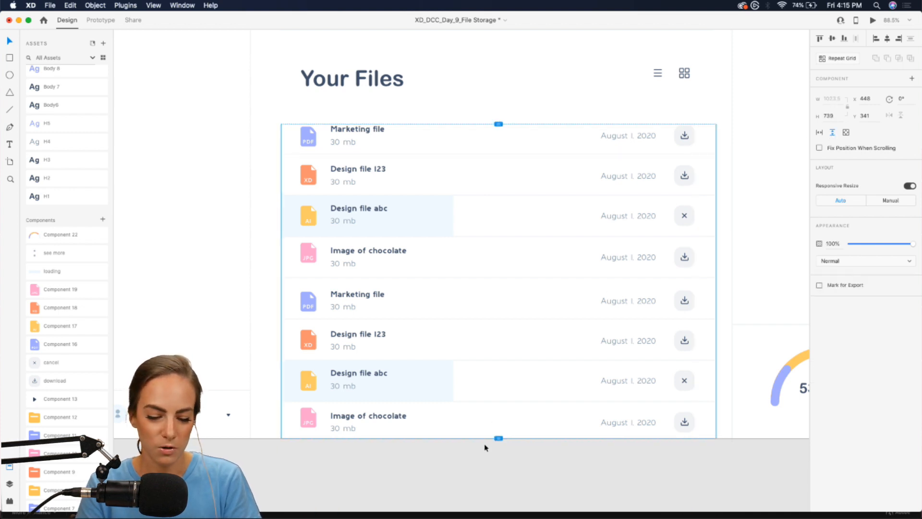
drag(498, 438, 499, 400)
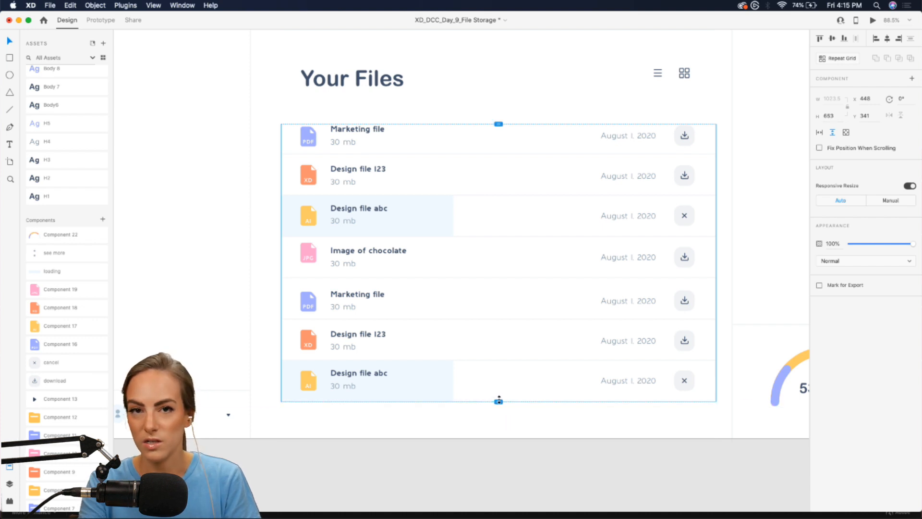
key(super+z)
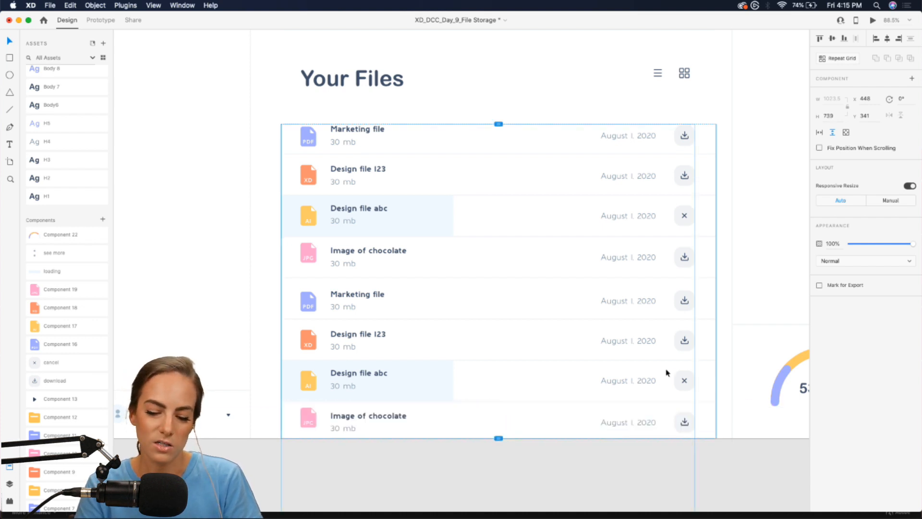
click(725, 353)
scroll(560, 286, down, 2)
scroll(560, 286, up, 2)
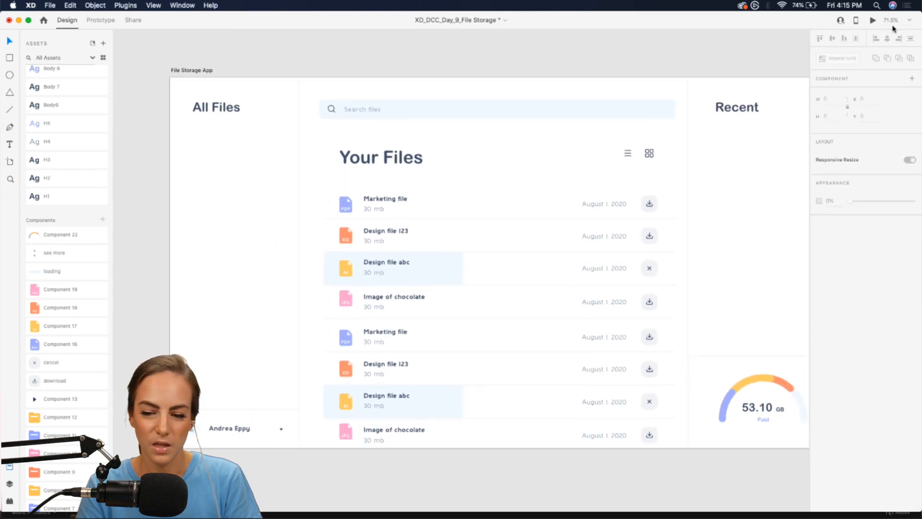
- Preview the File Storage App design, scroll through the file list, and close the preview
click(96, 20)
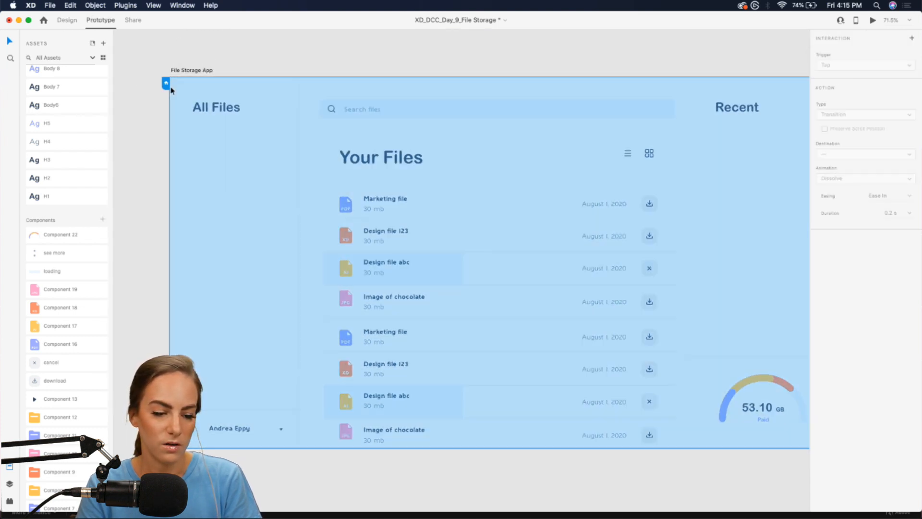
click(67, 21)
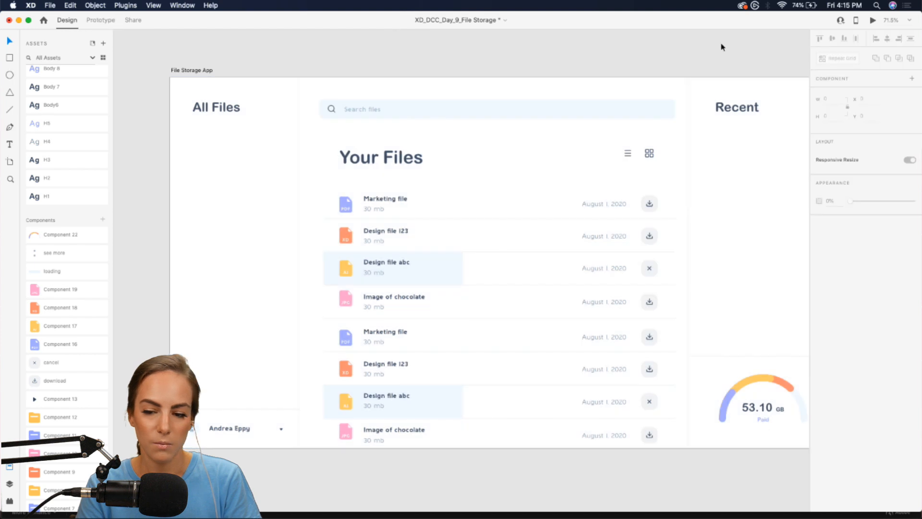
click(873, 20)
scroll(445, 274, down, 10)
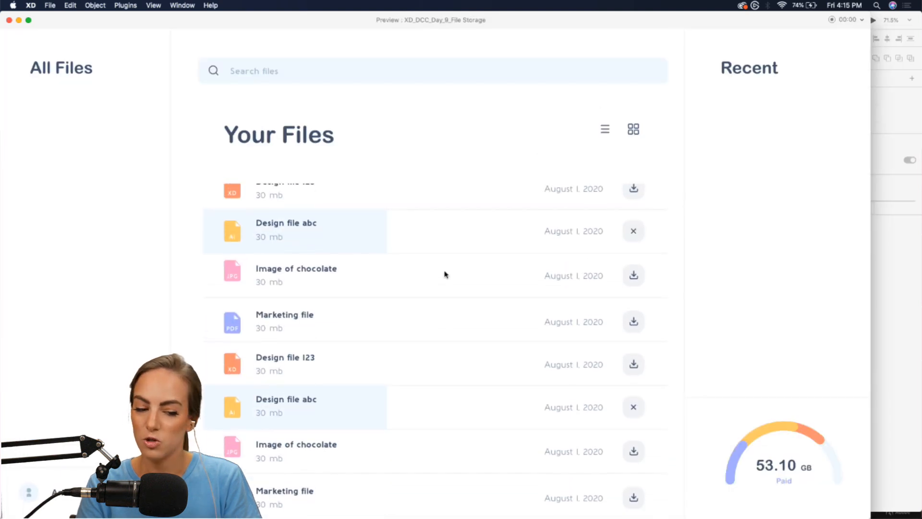
scroll(445, 274, up, 5)
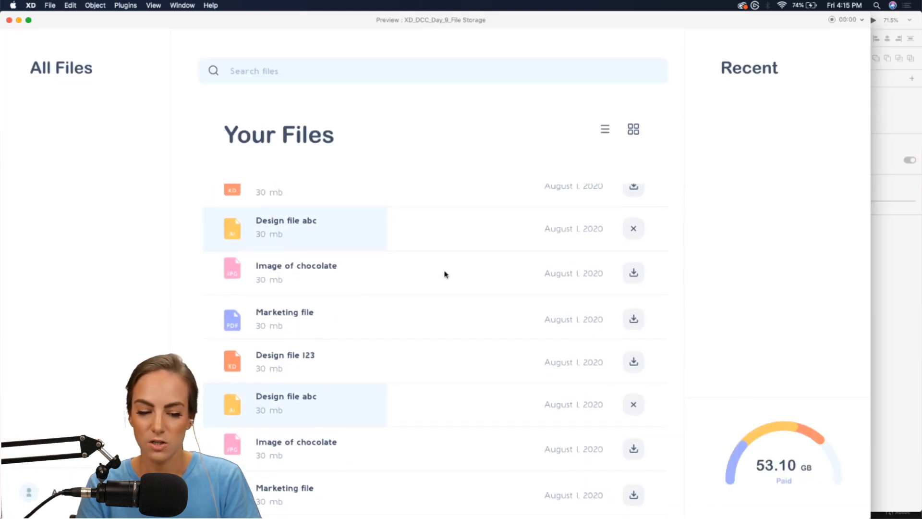
scroll(445, 274, down, 3)
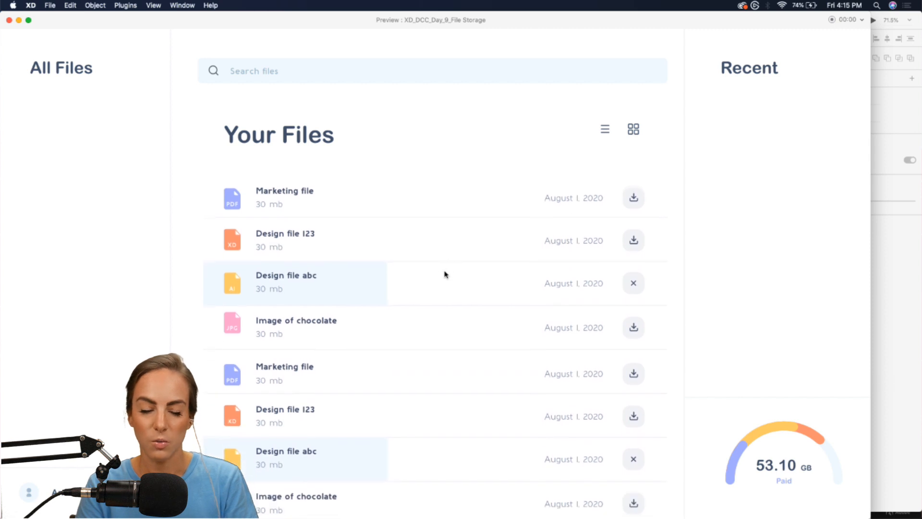
click(9, 19)
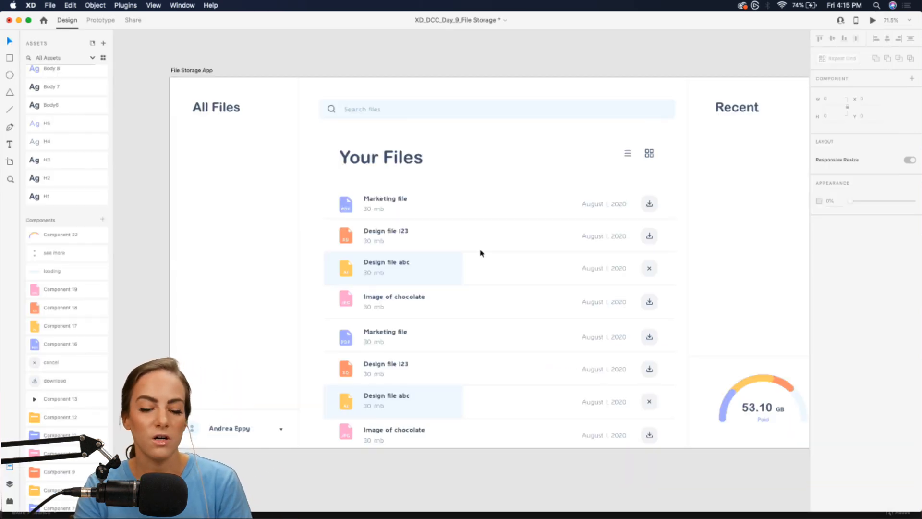
- Move the canvas back up to the list and grid icons beside Your Files
scroll(480, 253, down, 5)
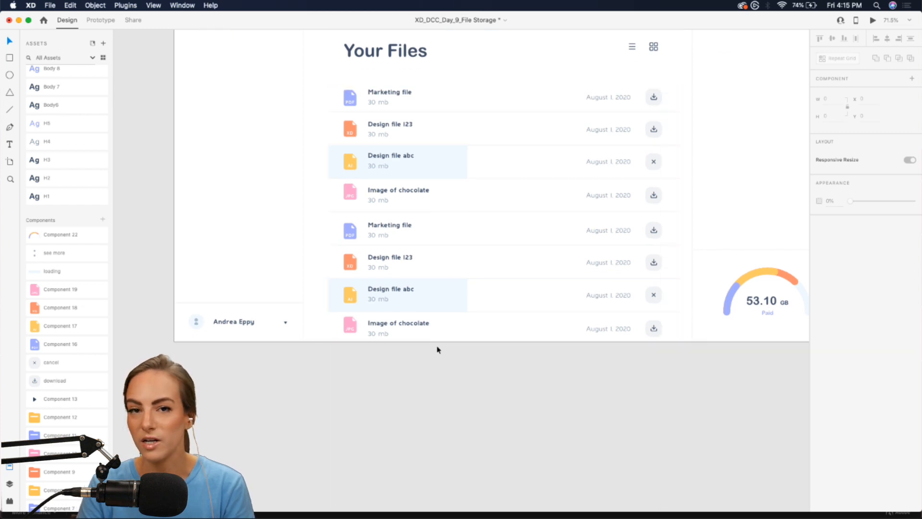
click(398, 165)
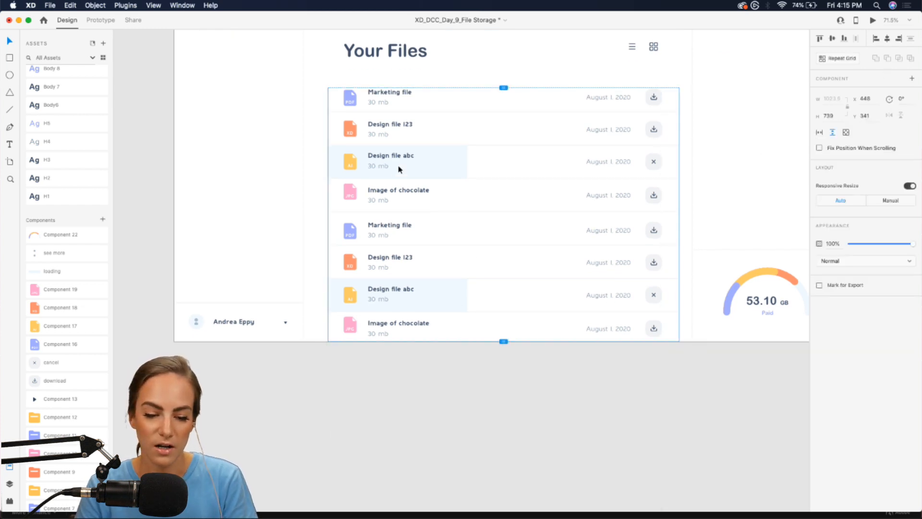
scroll(398, 165, up, 3)
click(733, 171)
scroll(733, 174, up, 2)
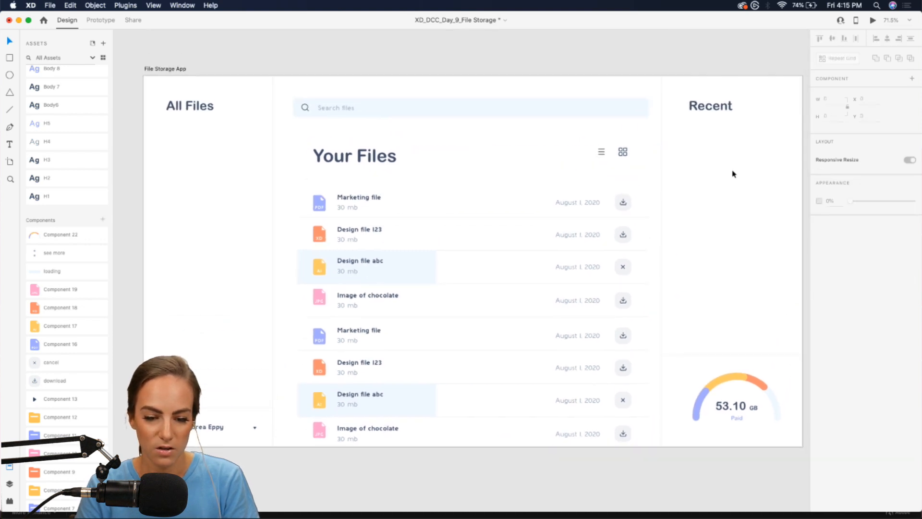
scroll(502, 173, up, 10)
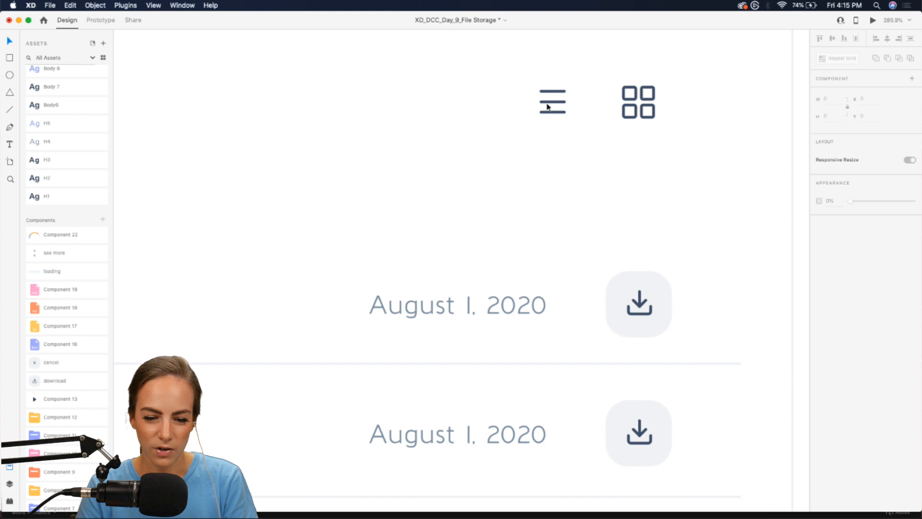
- Place a copy of the download button's rounded grey square behind the list-view icon
click(653, 286)
double_click(656, 291)
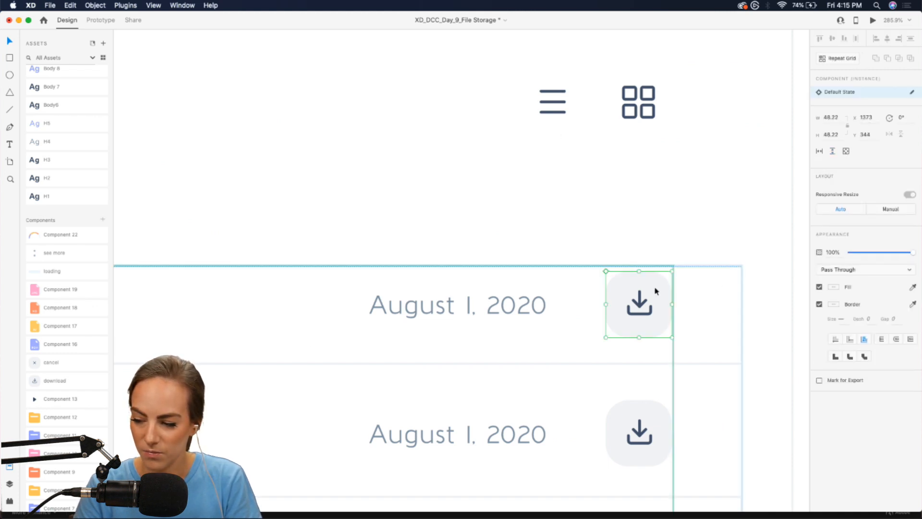
scroll(656, 291, right, 3)
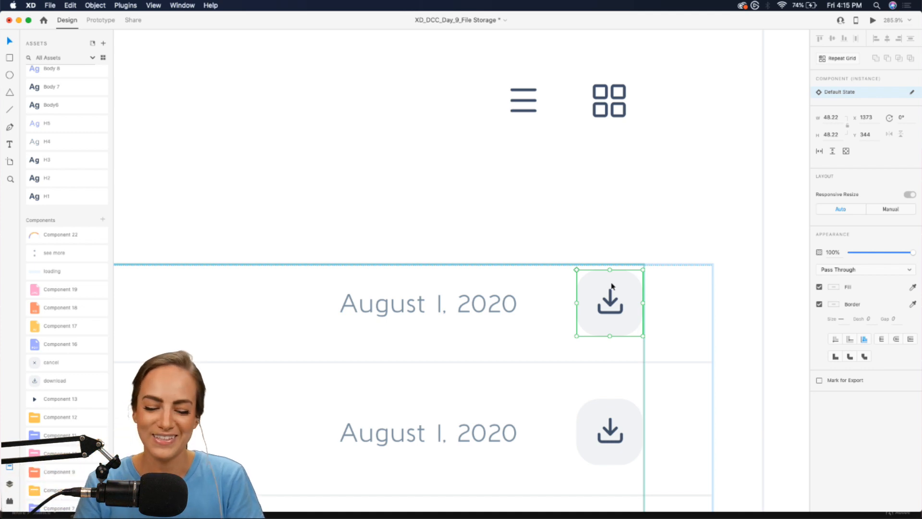
double_click(630, 287)
click(645, 199)
scroll(644, 199, up, 3)
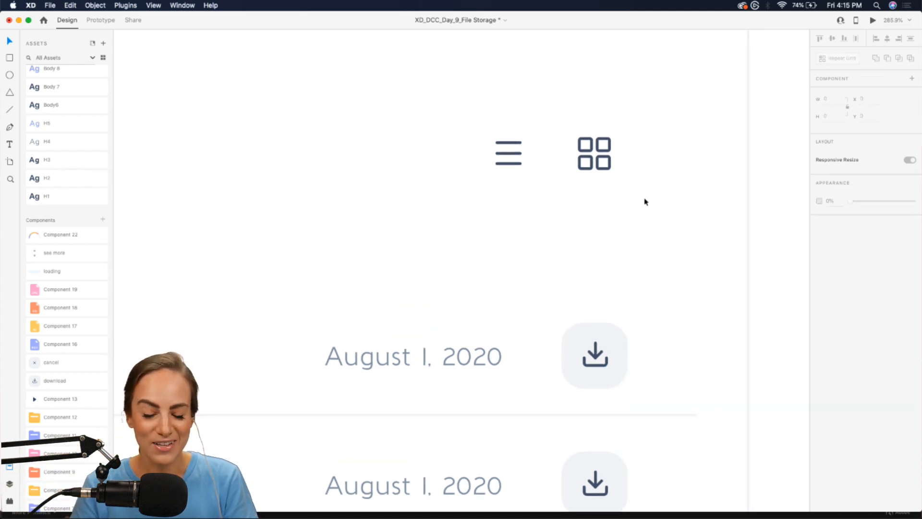
key(super+v)
drag(620, 336, 530, 138)
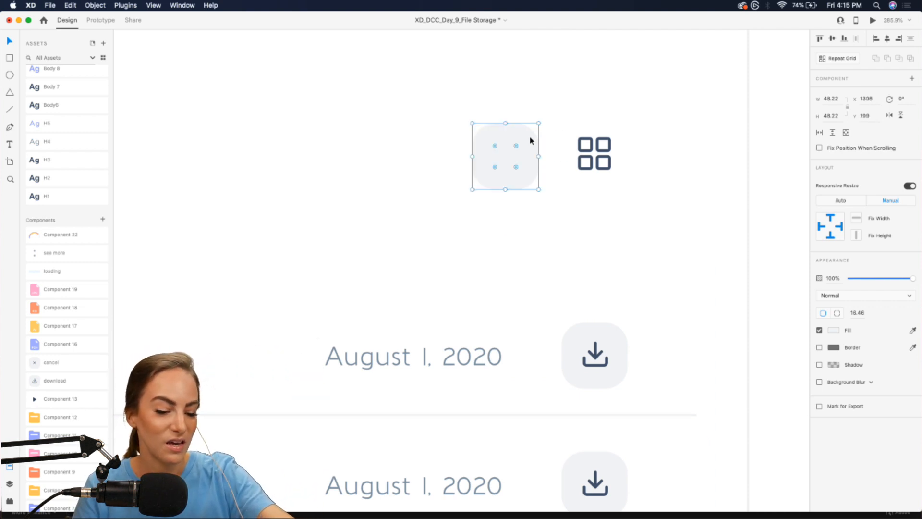
key(super+shift+bracketleft)
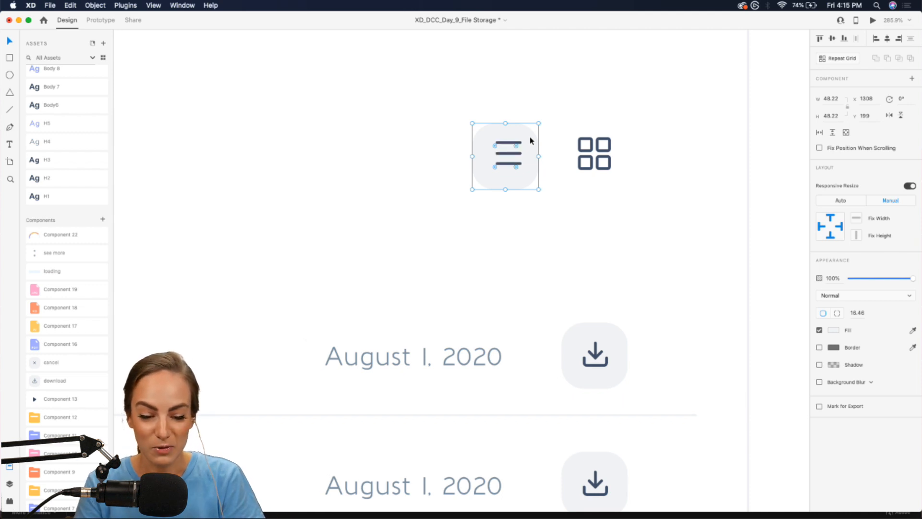
click(576, 118)
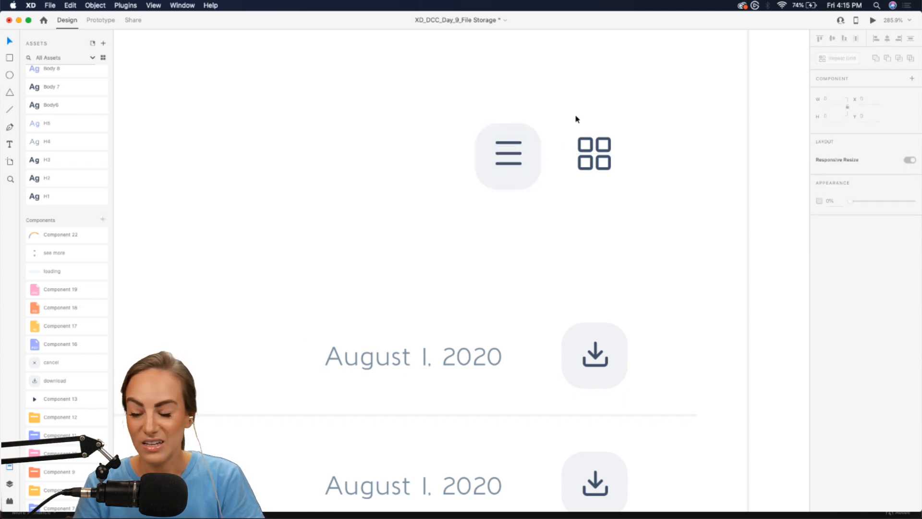
- Drag the avatar component from Assets into place under the Recent heading
scroll(577, 118, down, 6)
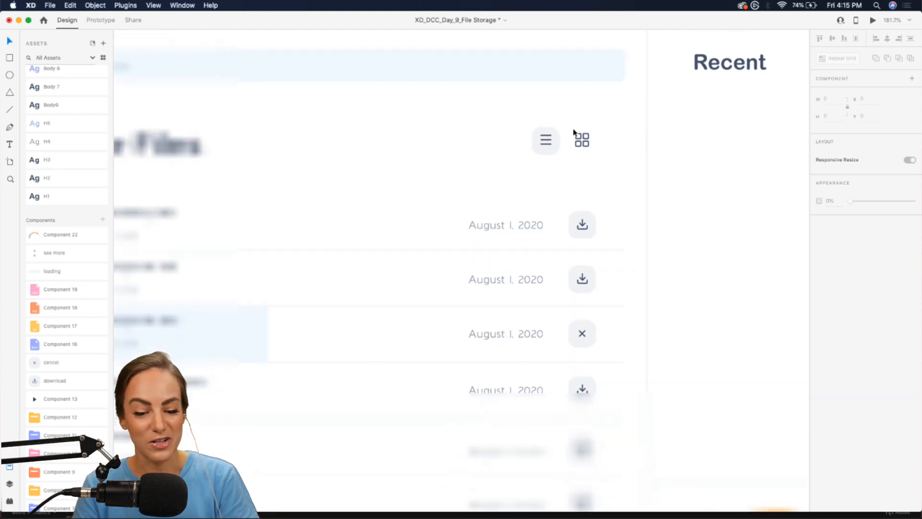
scroll(489, 138, down, 4)
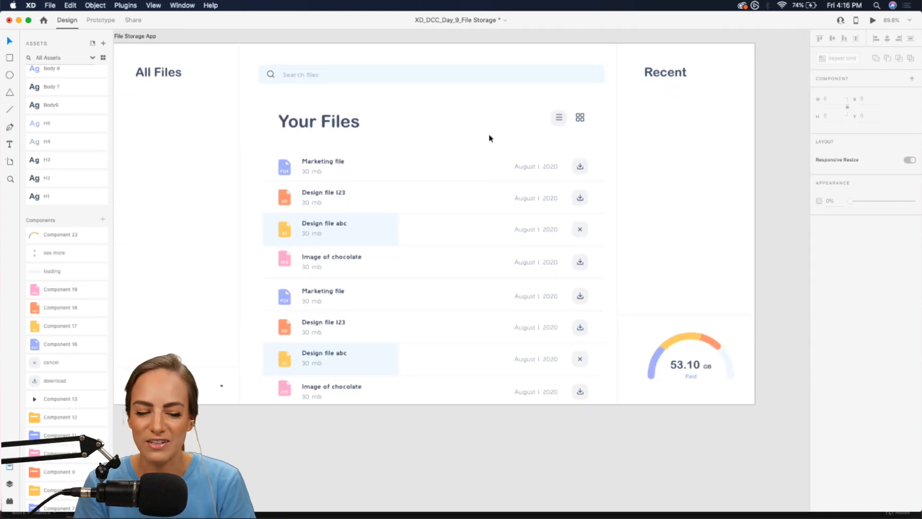
scroll(489, 138, right, 2)
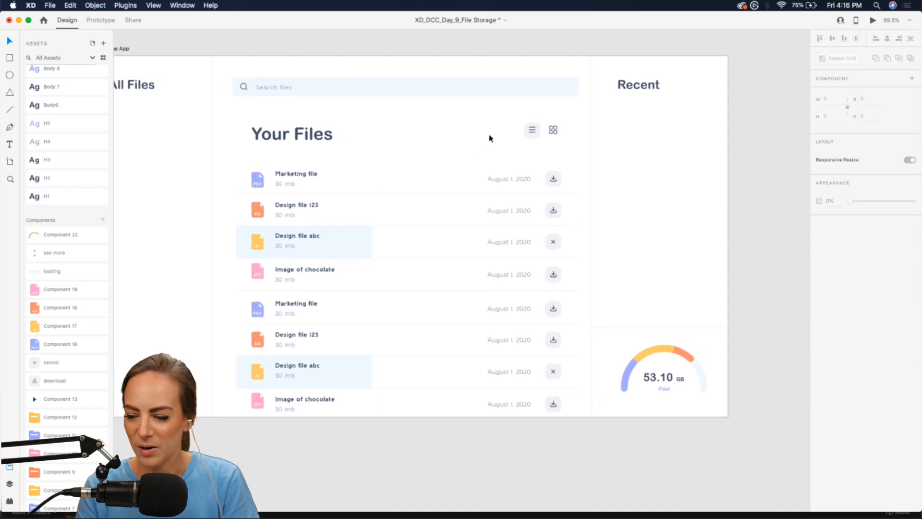
scroll(471, 140, right, 8)
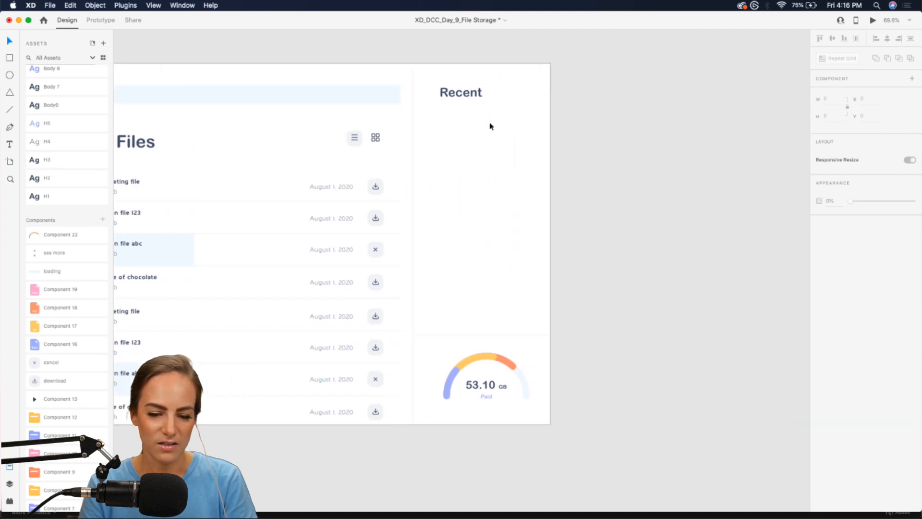
scroll(489, 121, up, 5)
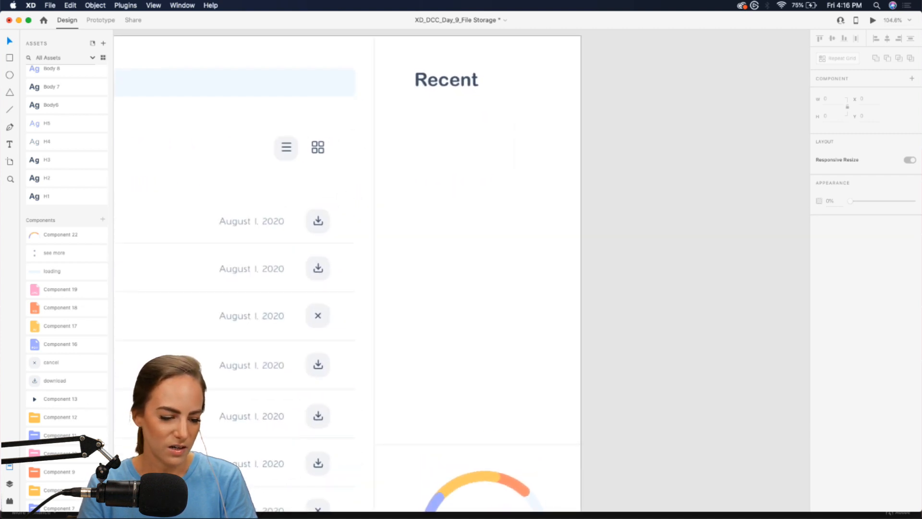
scroll(57, 480, down, 5)
drag(57, 484, 411, 131)
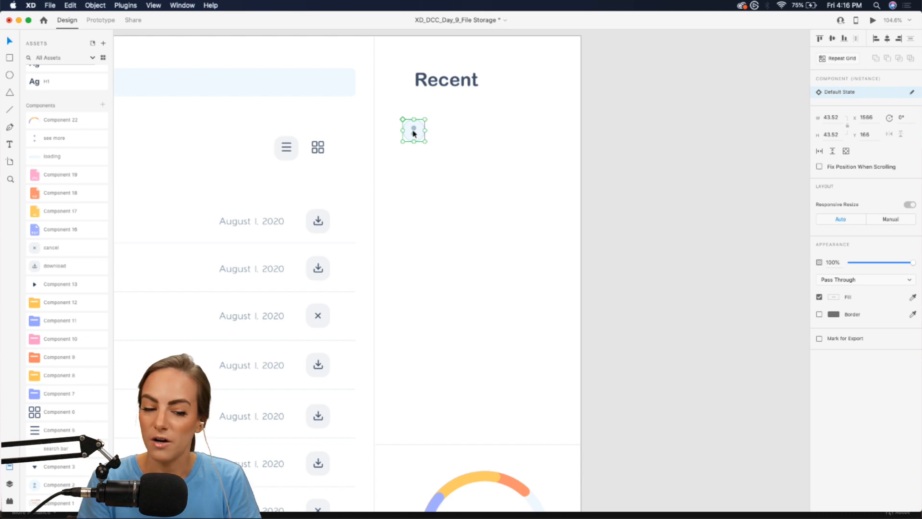
- Copy the Marketing file text beside the avatar and retype it as a person's name
scroll(413, 133, left, 10)
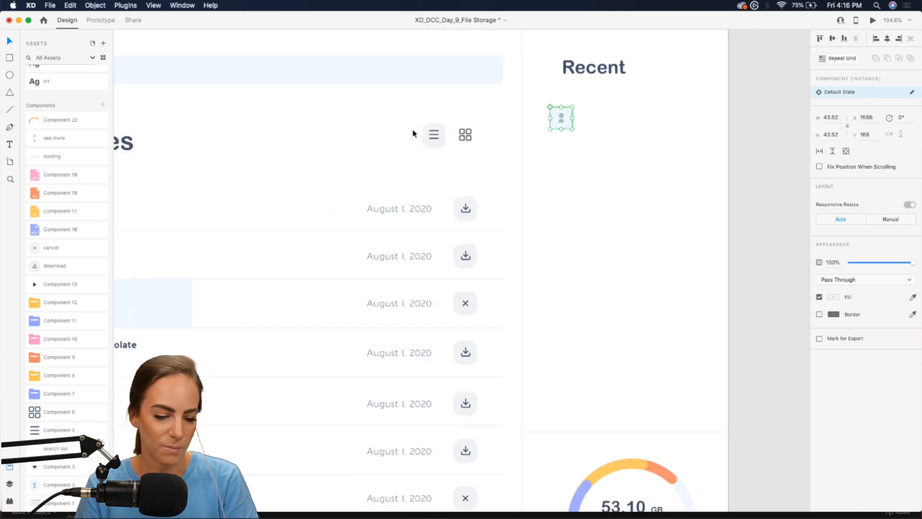
double_click(293, 204)
double_click(287, 204)
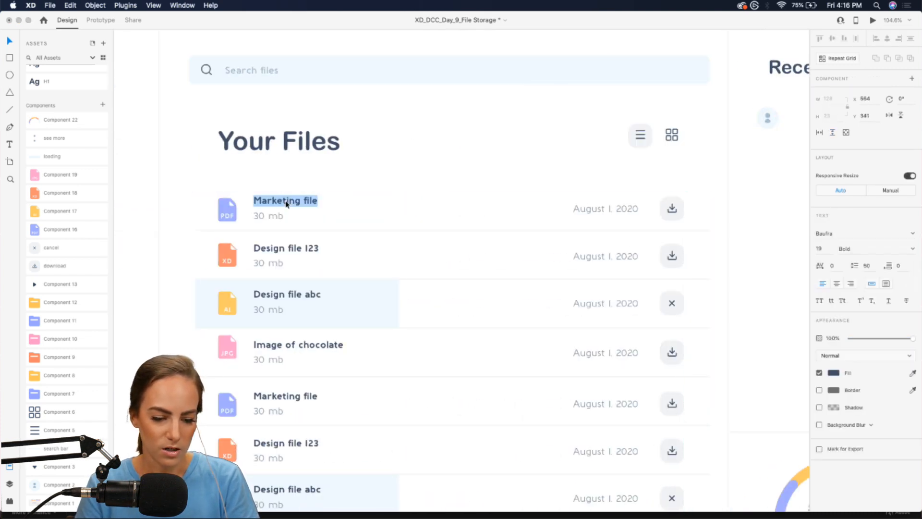
click(9, 41)
scroll(297, 95, right, 8)
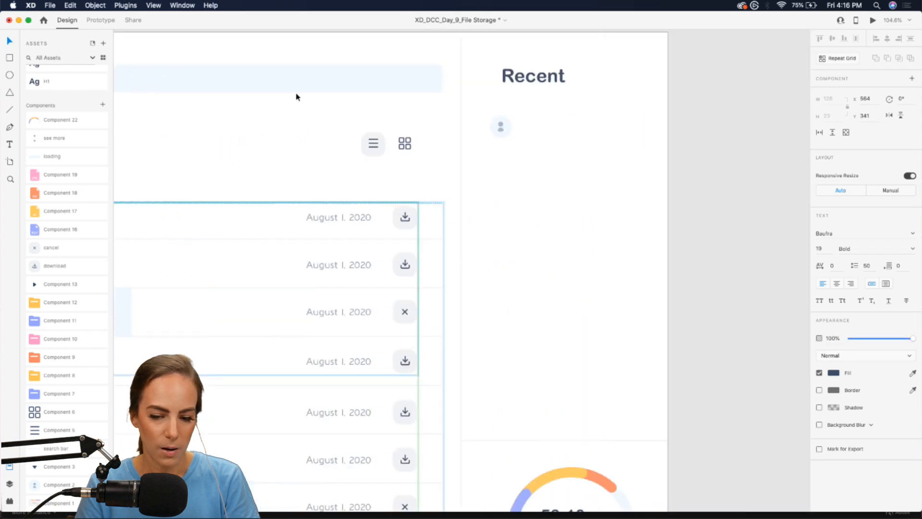
scroll(464, 119, up, 5)
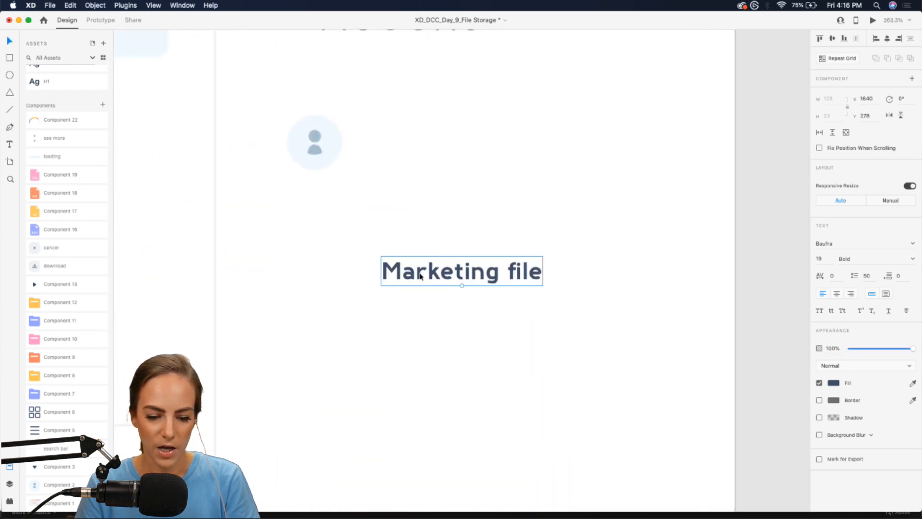
drag(419, 276, 406, 145)
double_click(405, 145)
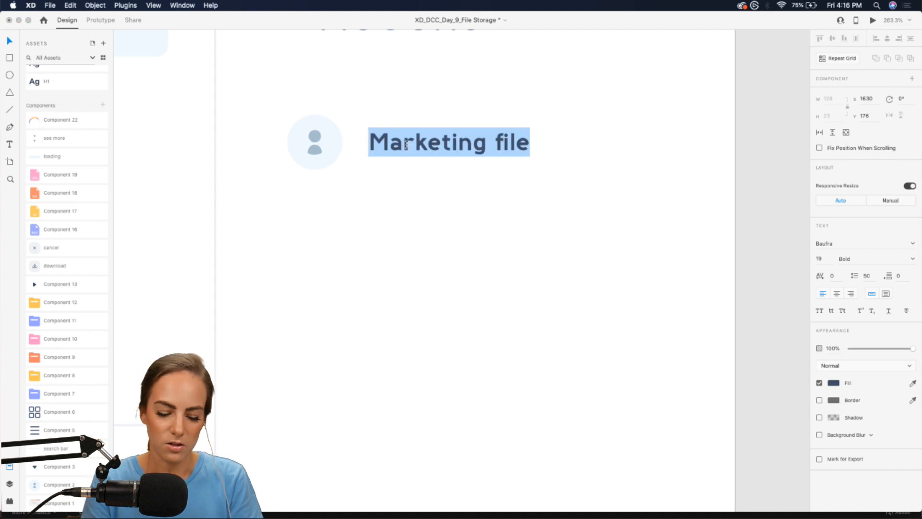
key(Escape)
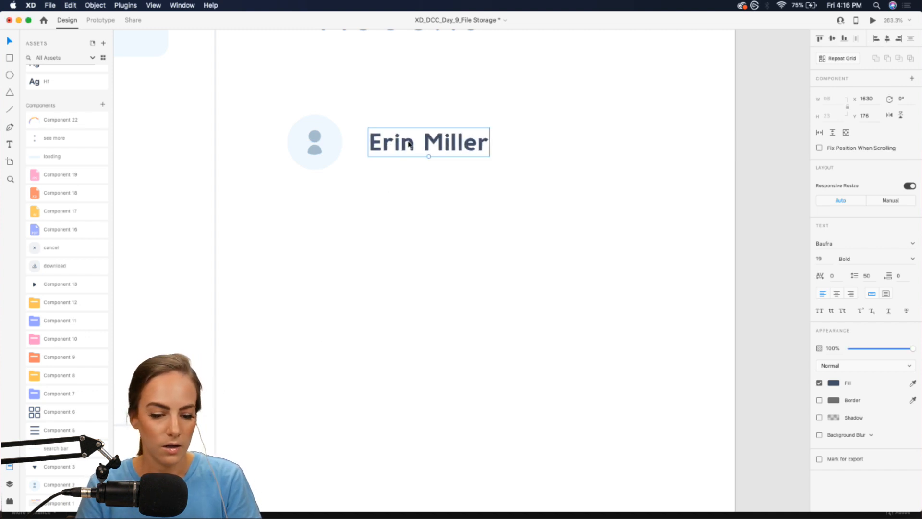
- Duplicate the name text to its right and change it to '3hr'
drag(408, 144, 582, 144)
scroll(66, 222, up, 4)
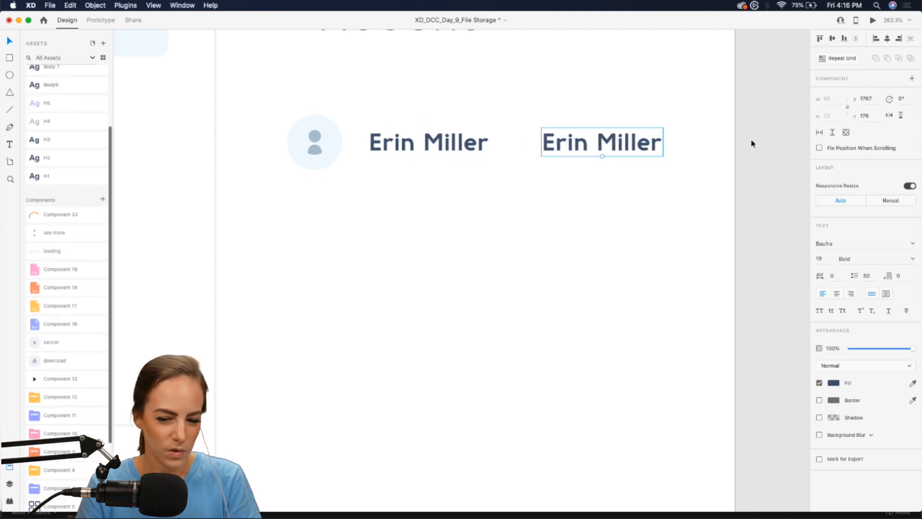
double_click(643, 142)
text(3gr)
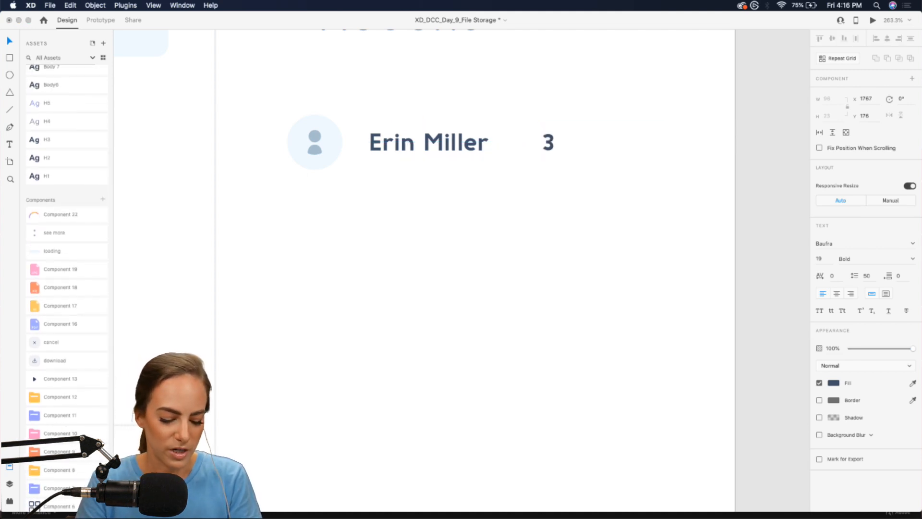
key(BackSpace)
key(BackSpace)
text(hr)
key(Escape)
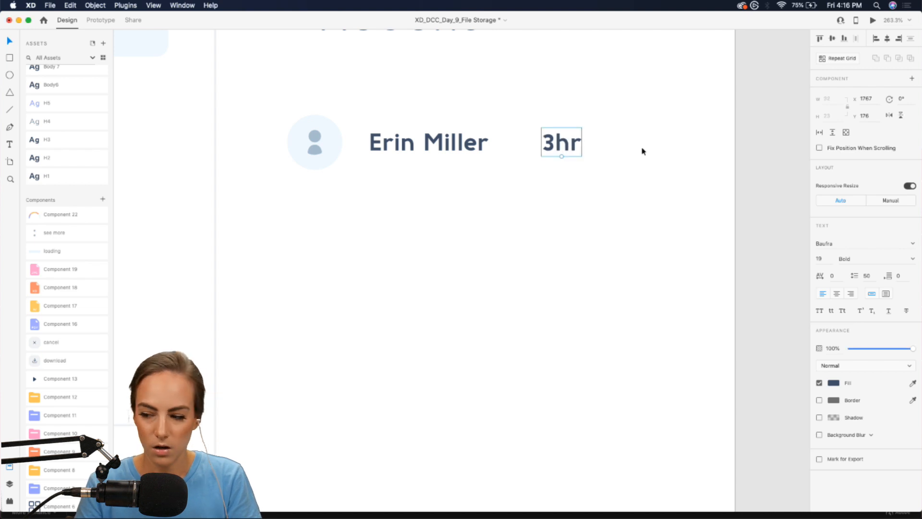
click(632, 232)
scroll(632, 232, down, 3)
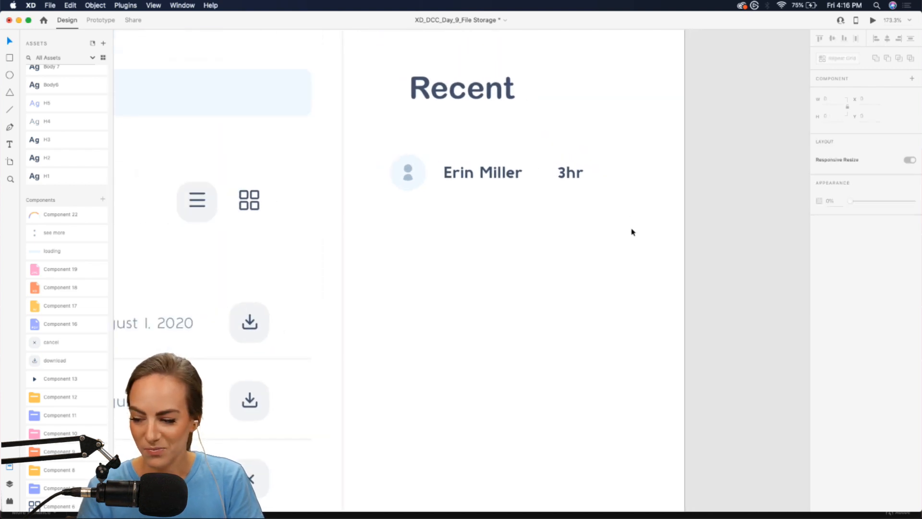
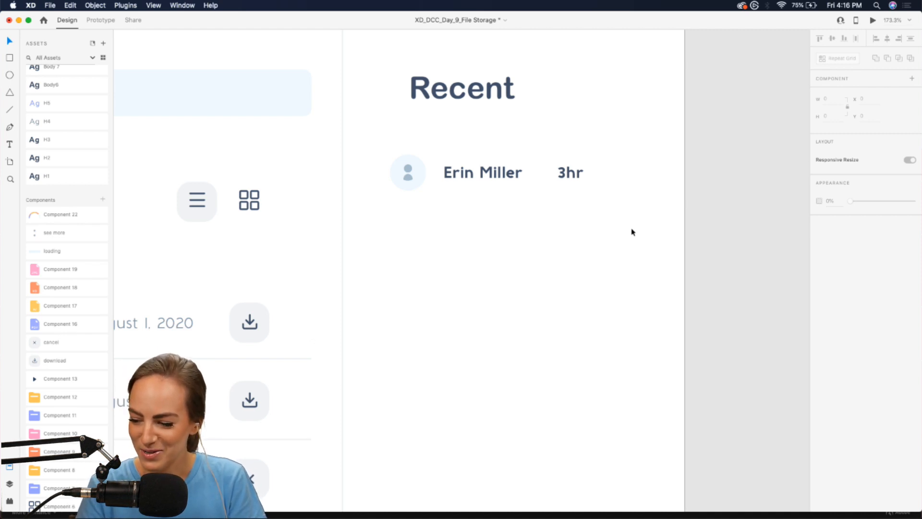
- Shift the 3hr timestamp right and place a fixed-size copy of it below the name
scroll(631, 232, up, 2)
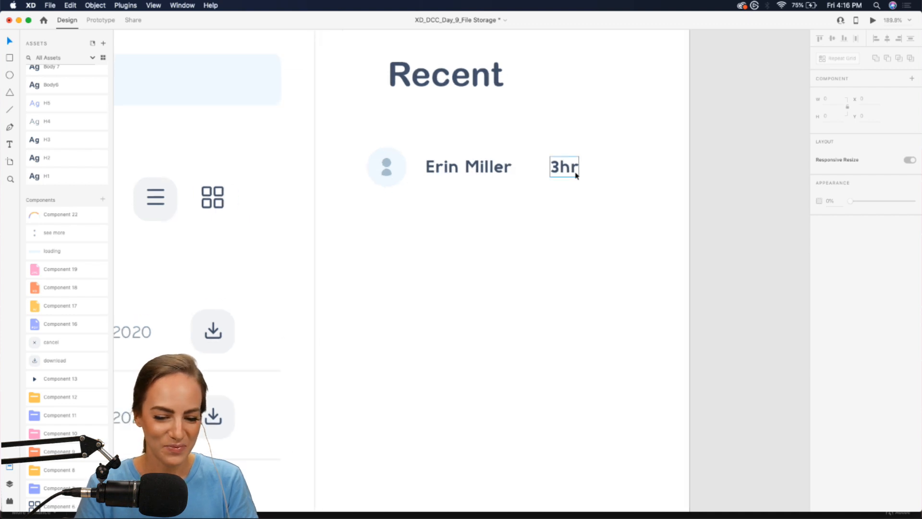
drag(576, 175, 615, 173)
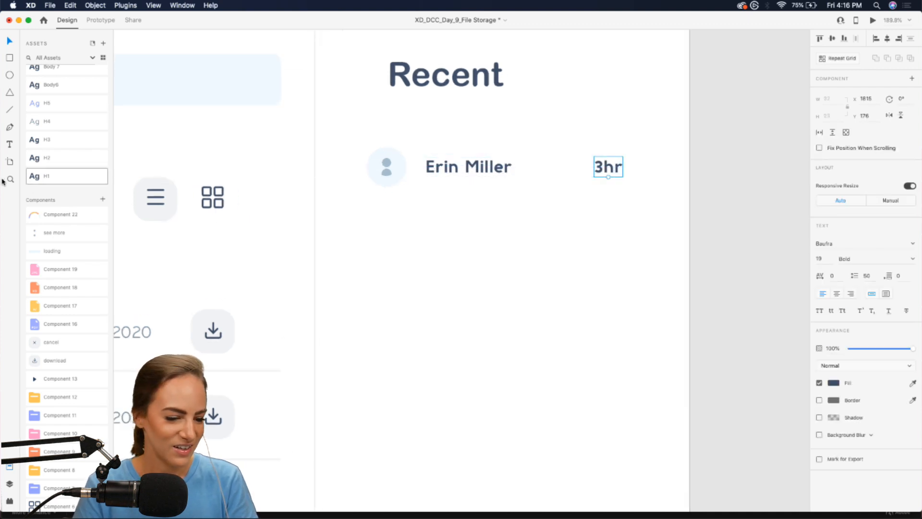
scroll(59, 166, up, 2)
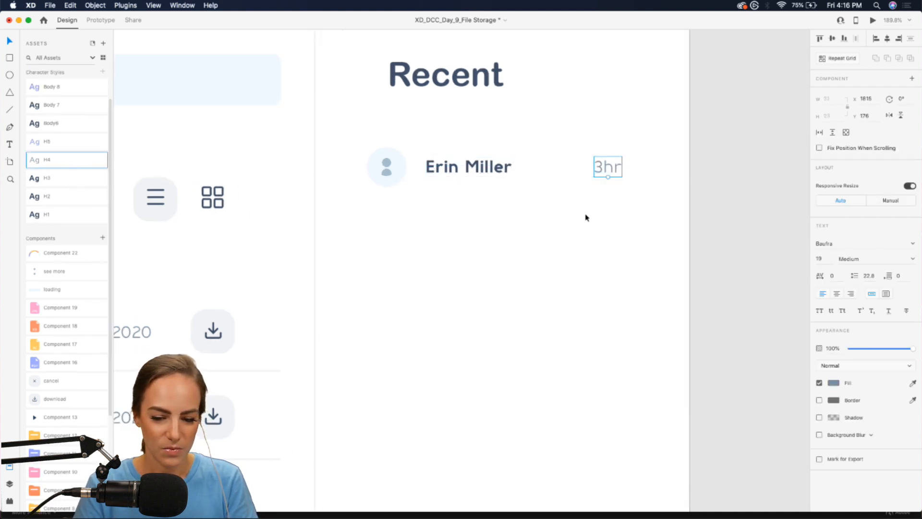
click(585, 214)
click(611, 175)
drag(610, 175, 627, 255)
click(889, 295)
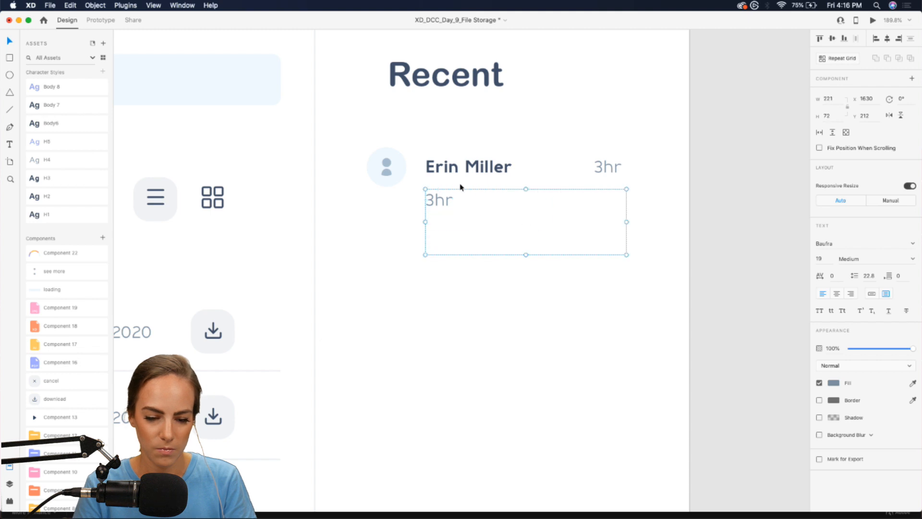
- Change the copied text to 'Uploaded document' and shrink its text box height
double_click(440, 201)
text(Uploaded a)
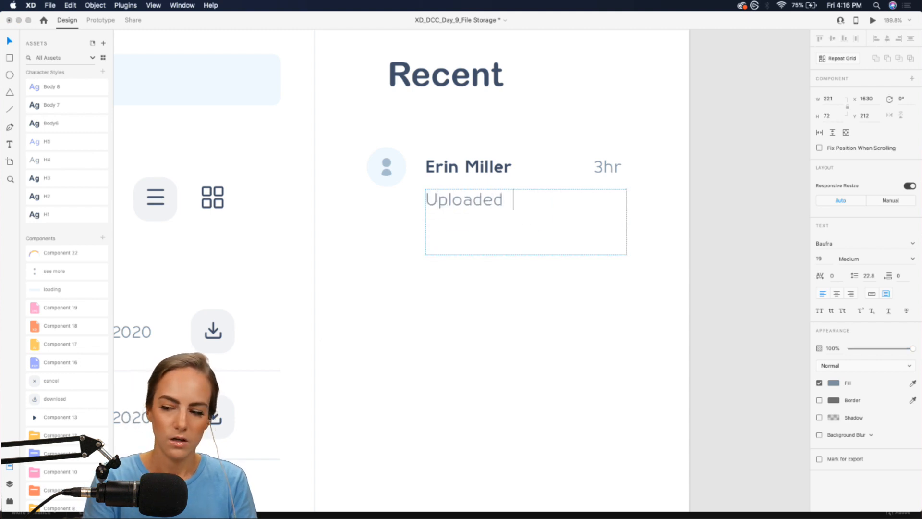
text(ument)
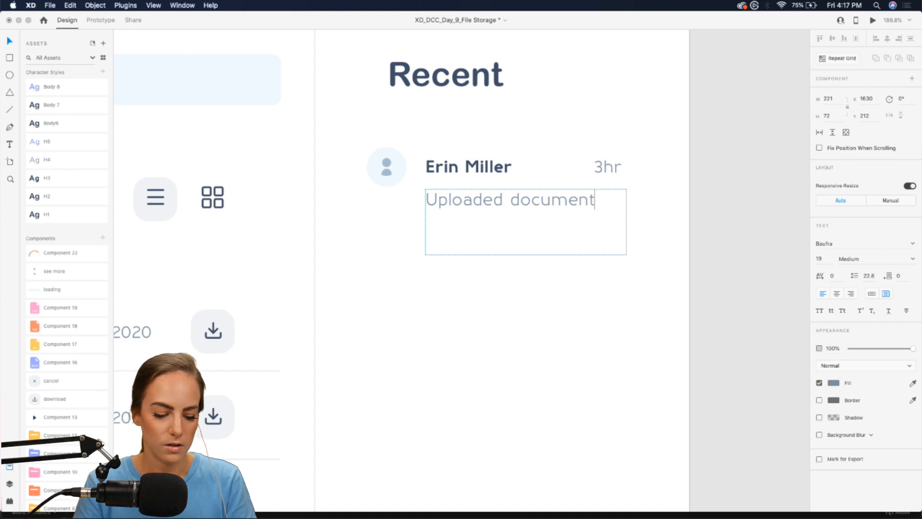
key(Escape)
drag(524, 254, 524, 223)
click(491, 269)
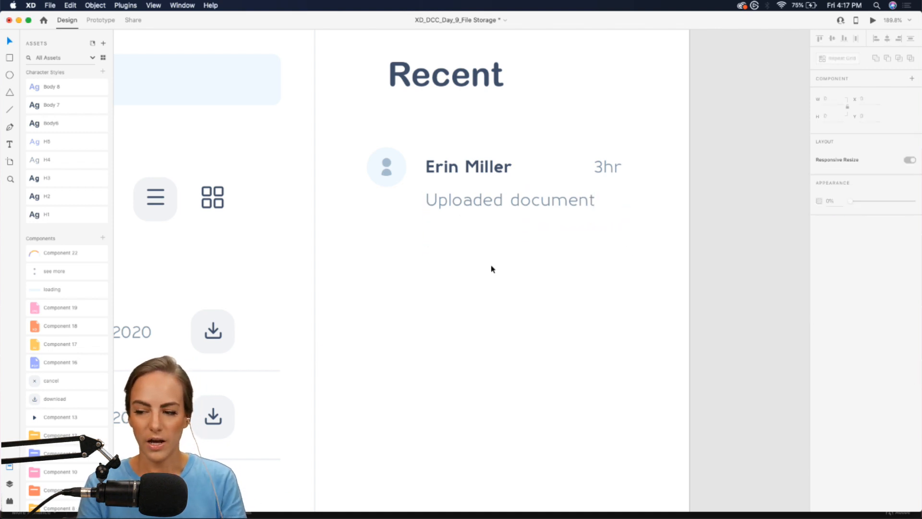
- Nudge the Recent heading left and move the vertical divider line into the Recent column
scroll(491, 268, down, 3)
drag(429, 120, 413, 119)
click(514, 150)
scroll(514, 153, down, 2)
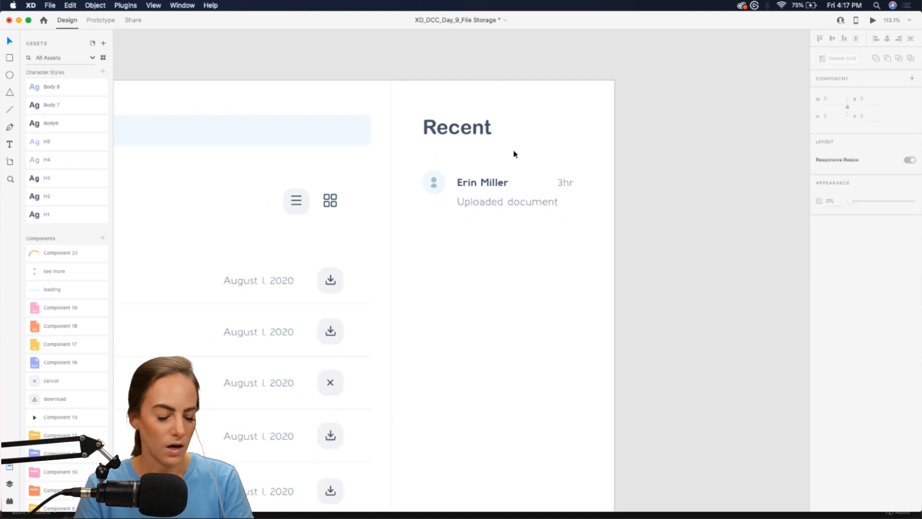
scroll(515, 154, down, 2)
click(424, 129)
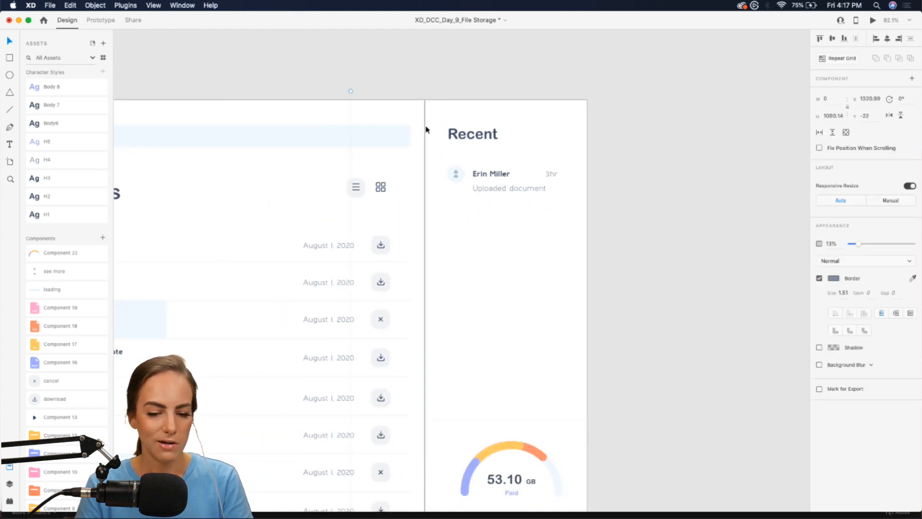
drag(350, 114, 455, 195)
- Marquee-select every part of the first activity entry
scroll(454, 197, down, 6)
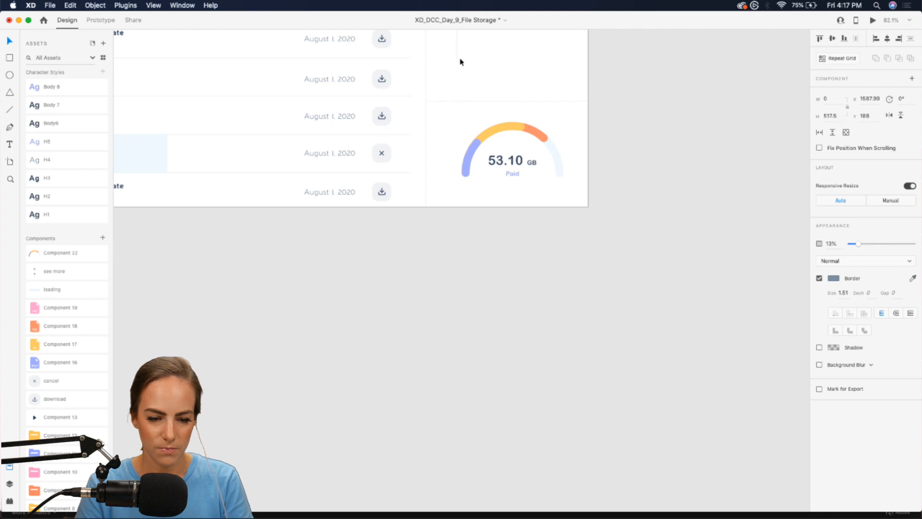
scroll(459, 62, up, 4)
scroll(558, 233, up, 5)
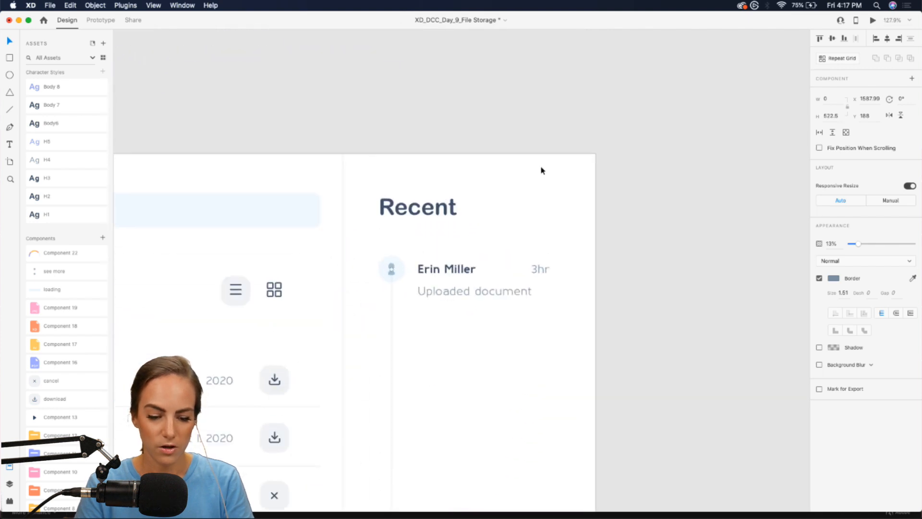
scroll(542, 171, down, 2)
drag(577, 216, 398, 162)
- Turn the activity entry into a Repeat Grid and drag it to repeat downward
click(843, 60)
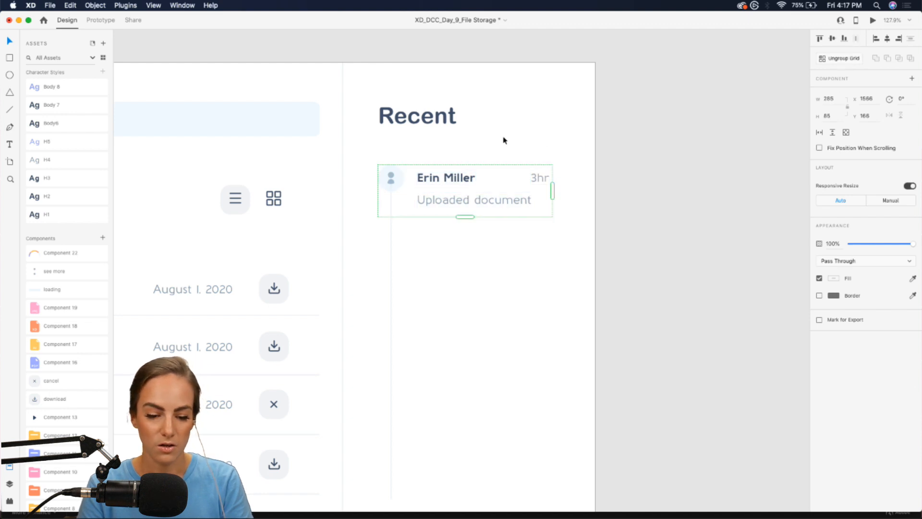
scroll(481, 150, down, 3)
drag(475, 152, 475, 224)
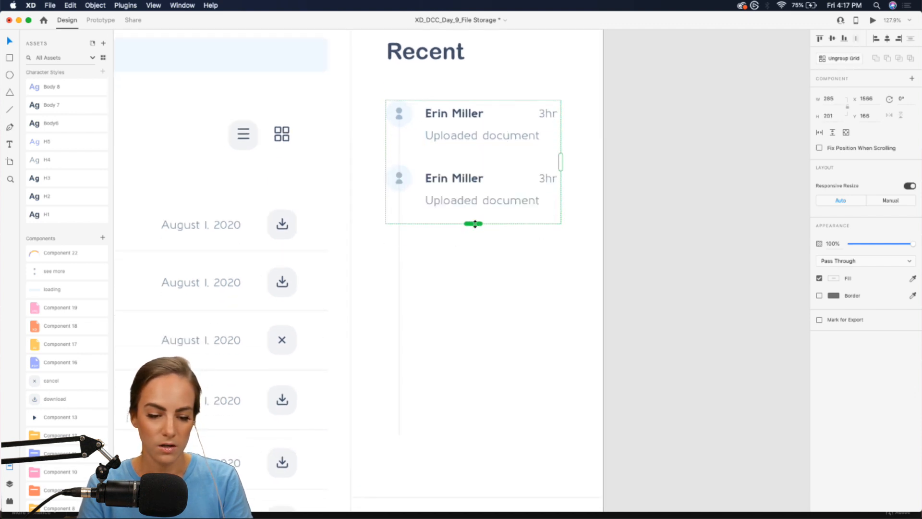
- Try pasting and moving the name inside the grid, then undo back to a single plain entry
double_click(454, 114)
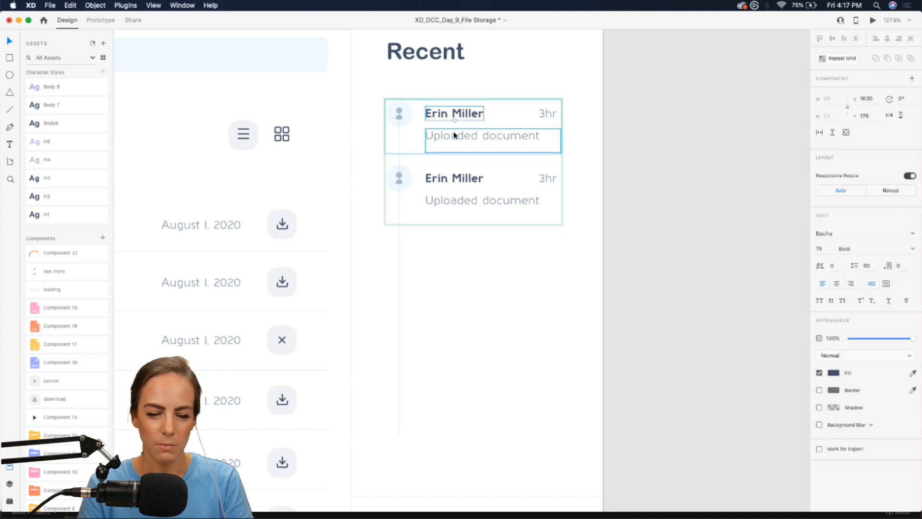
click(491, 321)
key(super+v)
scroll(492, 321, down, 4)
scroll(473, 128, up, 3)
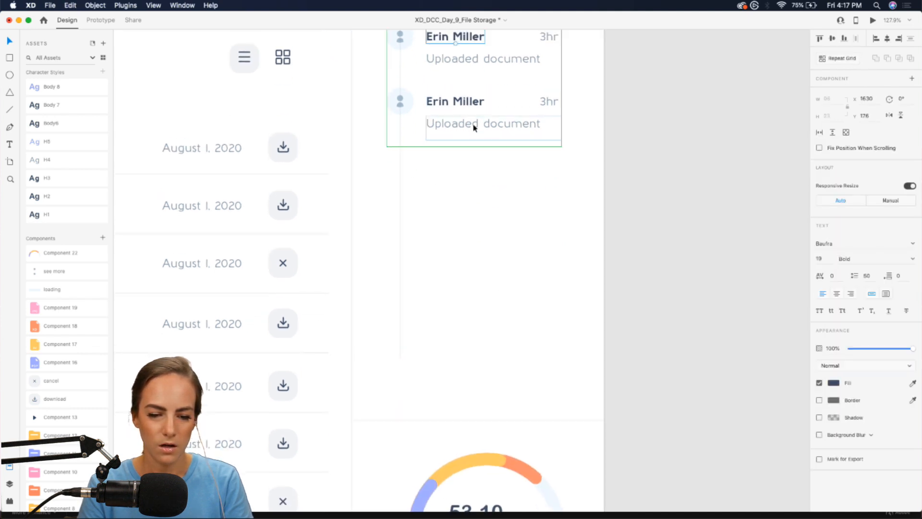
drag(462, 91, 463, 129)
key(super+z)
key(super+z)
double_click(510, 112)
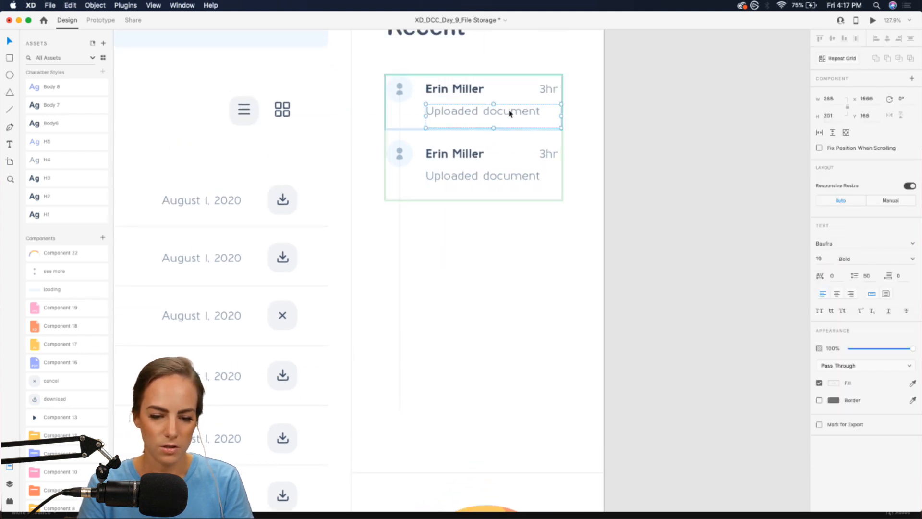
key(Escape)
double_click(477, 89)
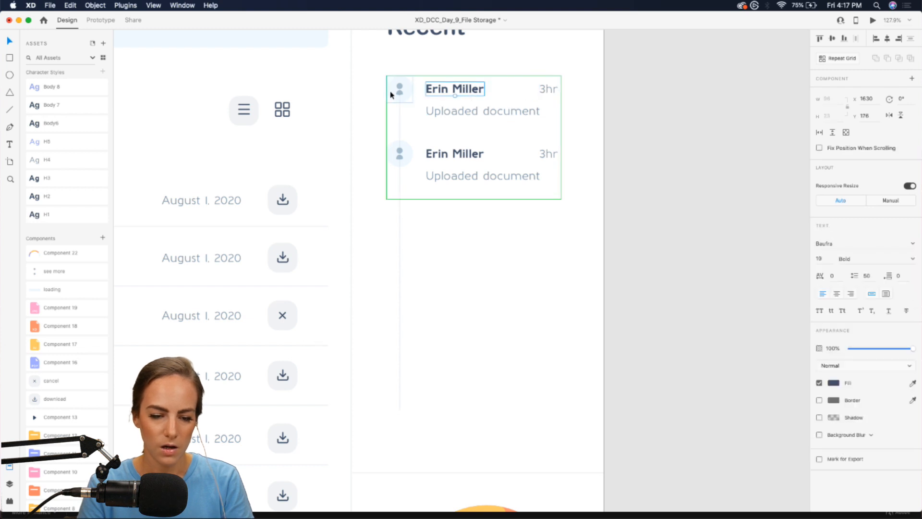
key(super+z)
key(super+z)
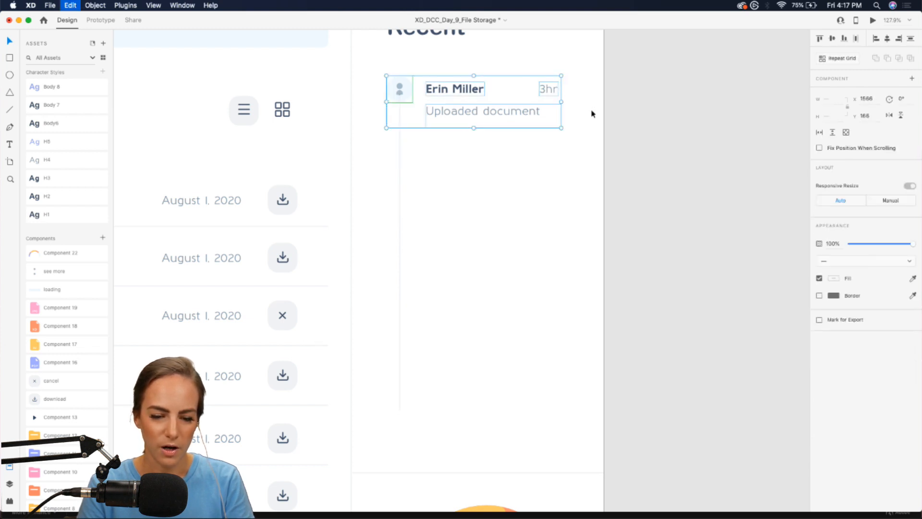
- Copy the whole activity entry and paste a duplicate evenly spaced below the original
drag(588, 143, 405, 141)
key(super+c)
key(super+v)
click(443, 188)
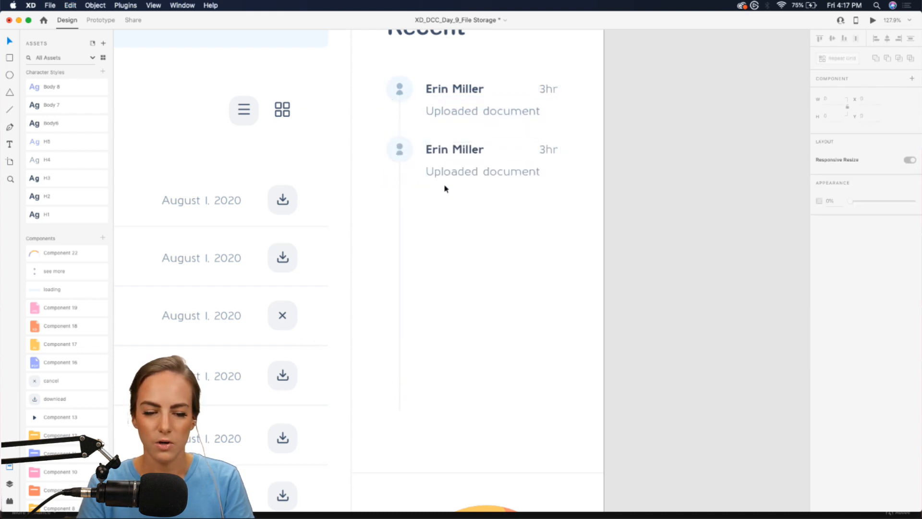
scroll(440, 169, up, 5)
- Rename the second entry to another person's name and change its timestamp to 4hr
double_click(461, 142)
double_click(461, 142)
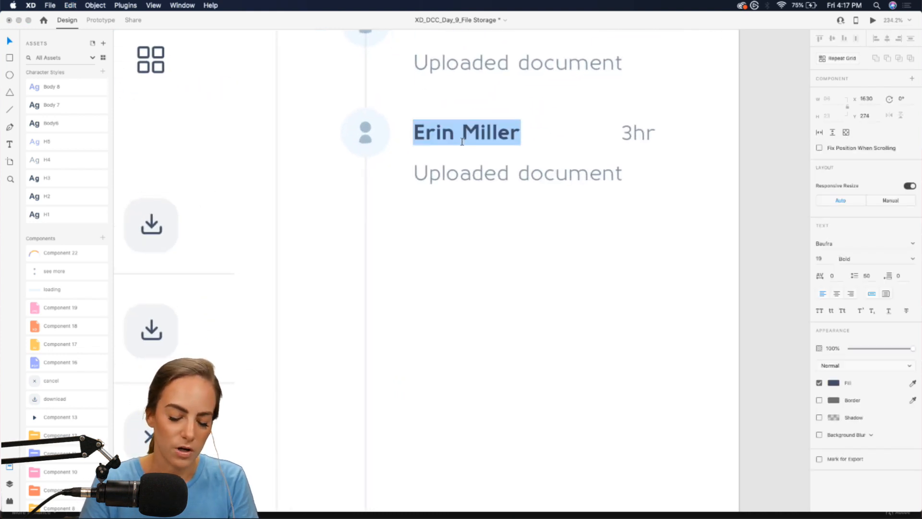
text(John Smith)
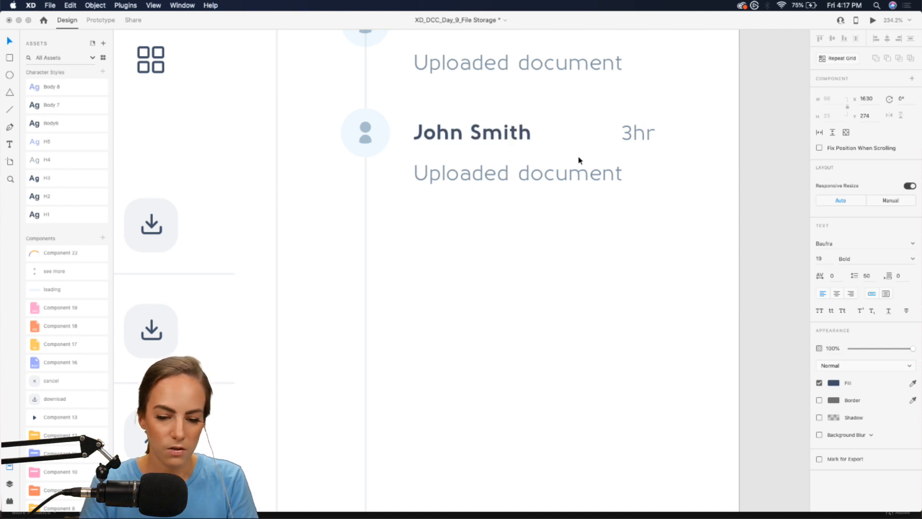
double_click(632, 138)
click(633, 138)
key(BackSpace)
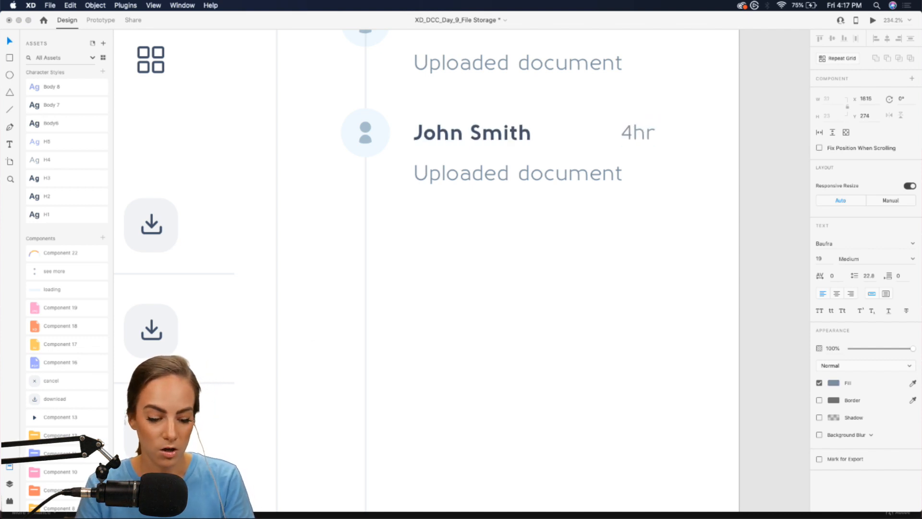
key(Escape)
- Replace its caption with 'What do you think of these design changes?' and enlarge the box to fit
click(555, 172)
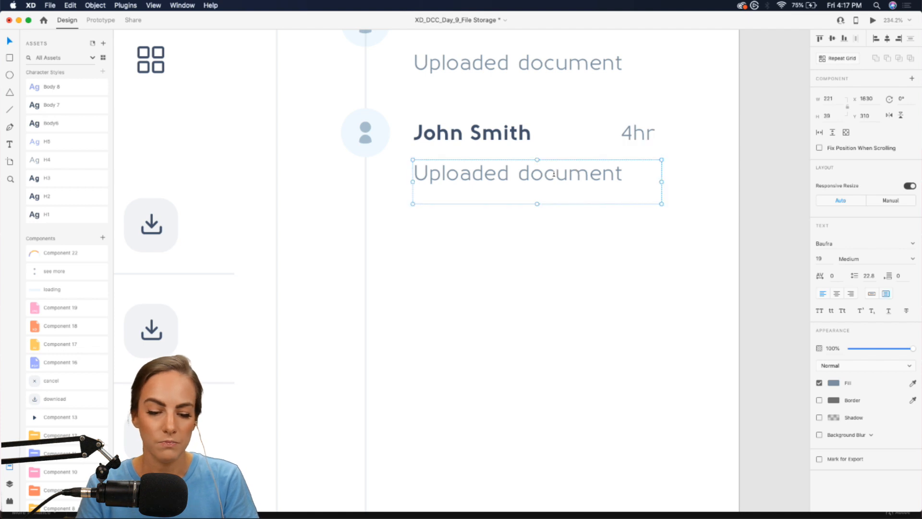
double_click(554, 171)
text(What)
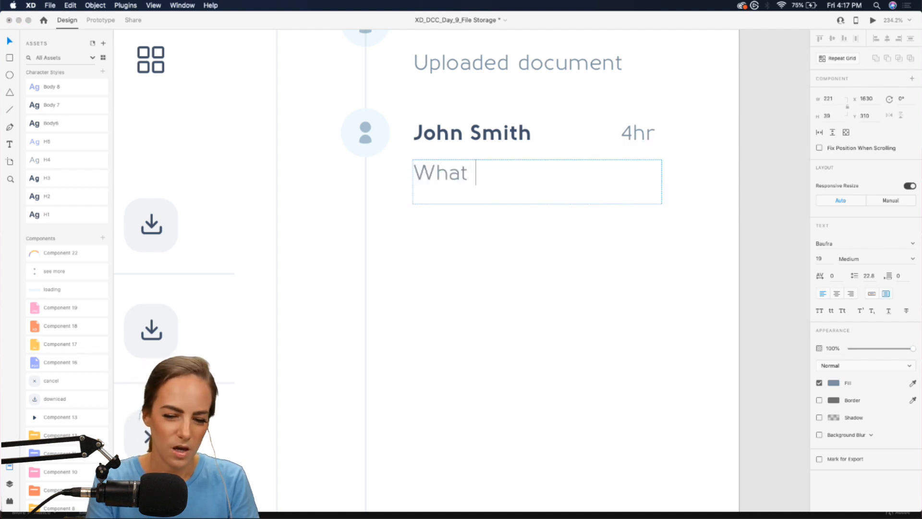
text( do you think of t)
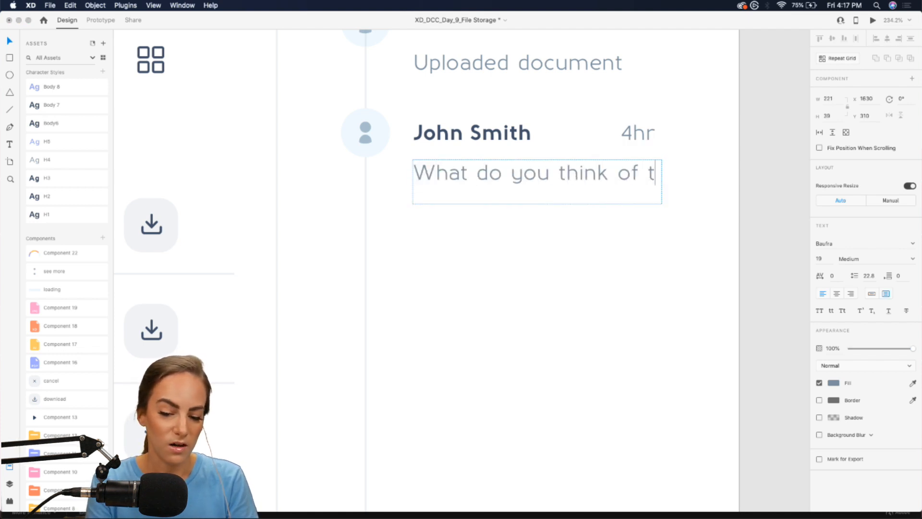
text(hese design change)
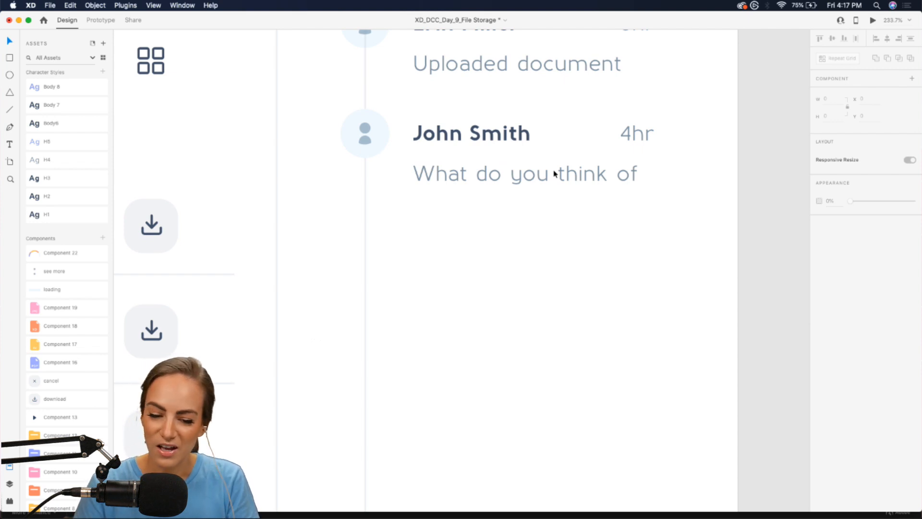
click(554, 174)
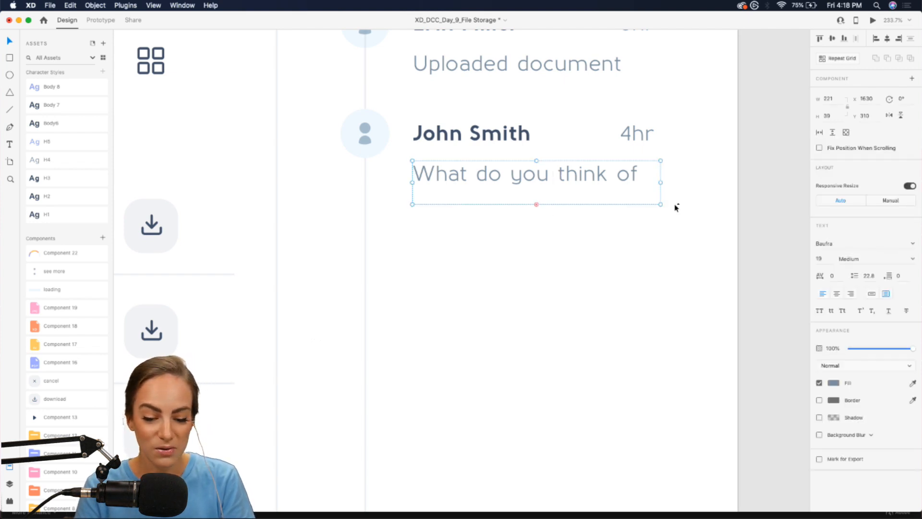
drag(661, 204, 674, 231)
click(663, 266)
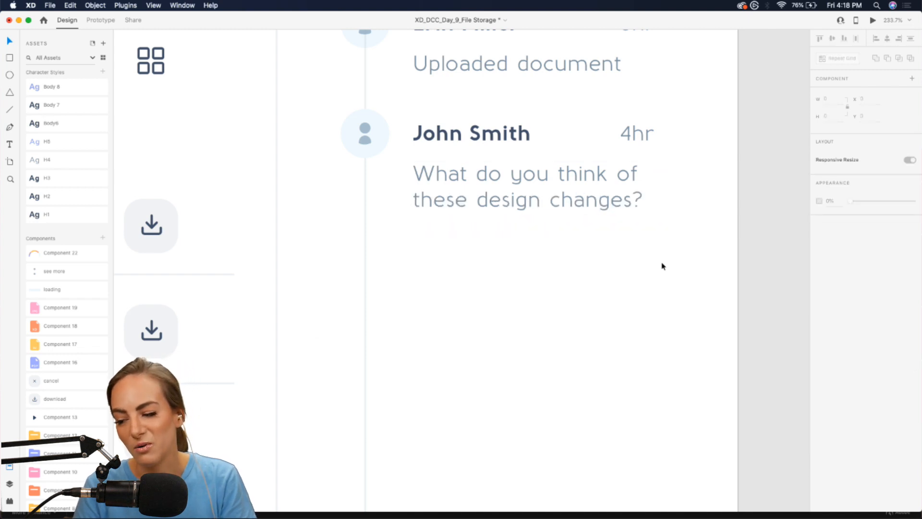
scroll(661, 265, down, 5)
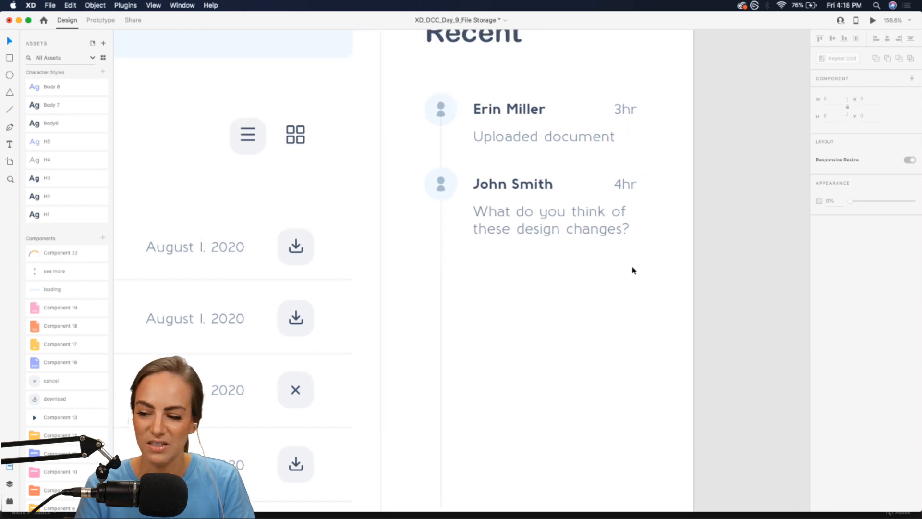
scroll(632, 267, up, 2)
- Add an auto-width 'Reply' label just below the second entry's question
click(517, 232)
drag(517, 233, 517, 284)
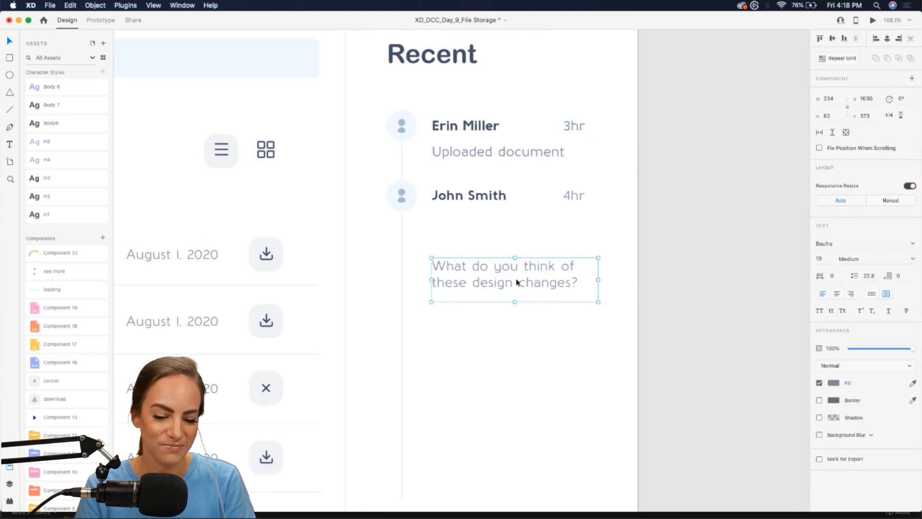
key(super+z)
drag(514, 242, 516, 292)
double_click(515, 292)
text(Reply)
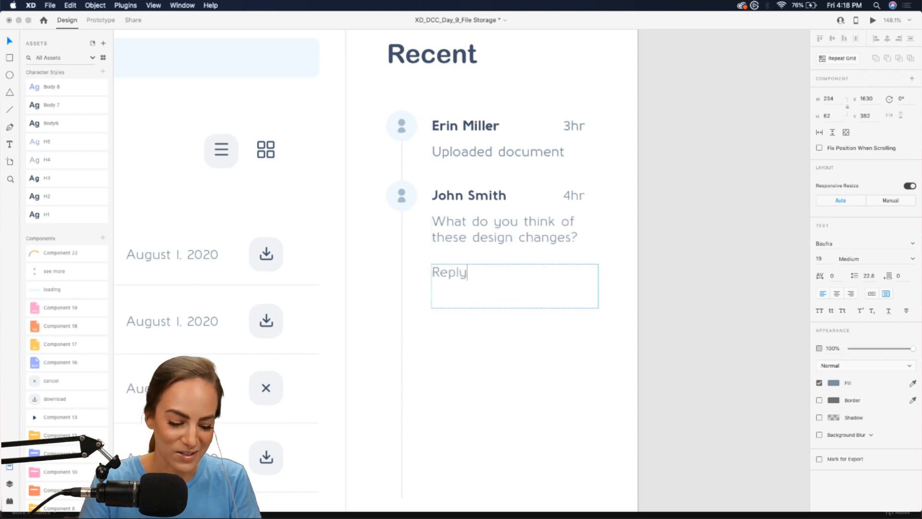
key(Escape)
click(871, 293)
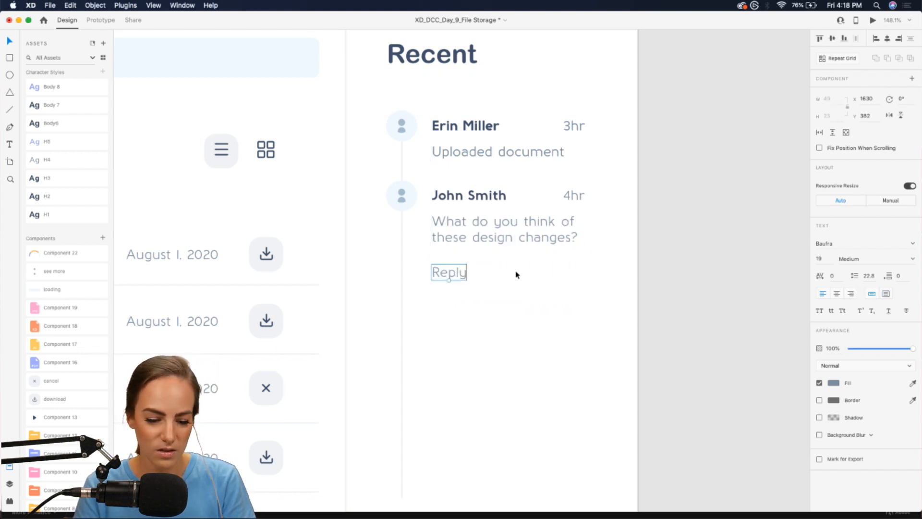
drag(447, 276, 446, 268)
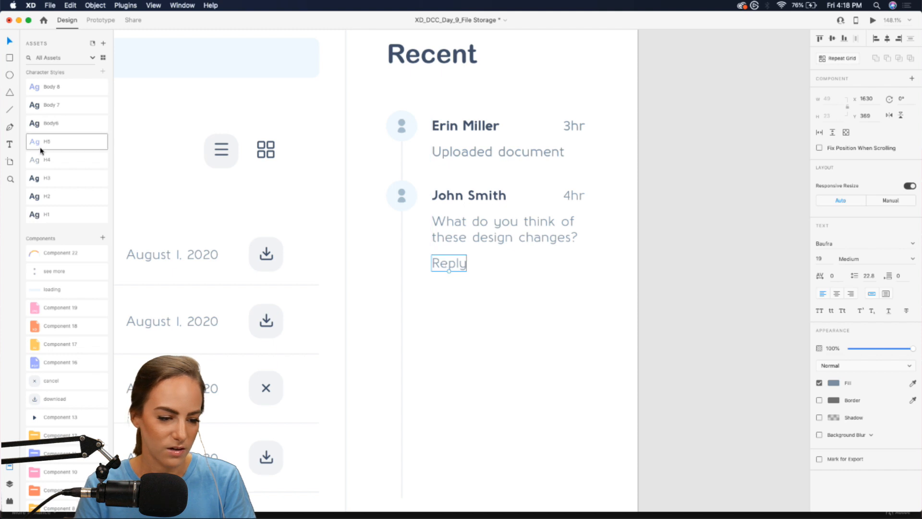
click(457, 281)
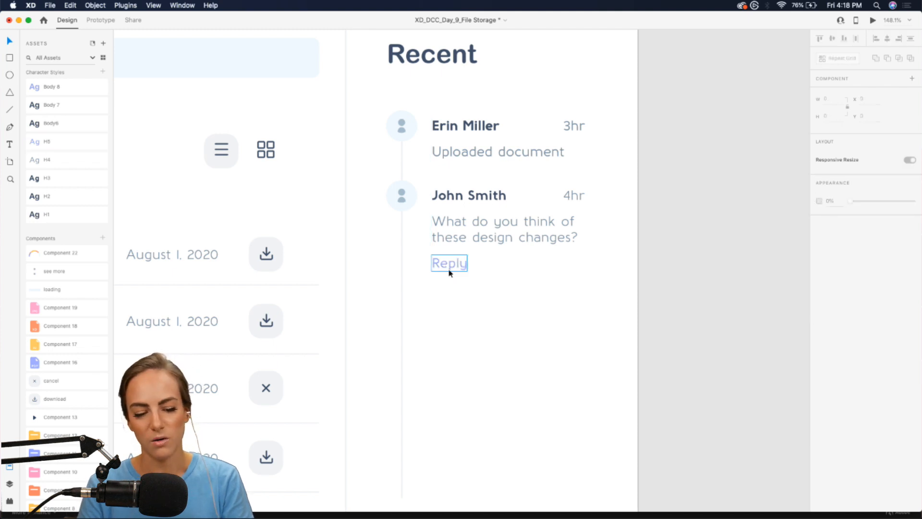
click(449, 266)
- Duplicate the first 'Uploaded document' entry as a third activity entry
drag(607, 165, 418, 299)
key(super+d)
click(519, 374)
scroll(519, 373, down, 5)
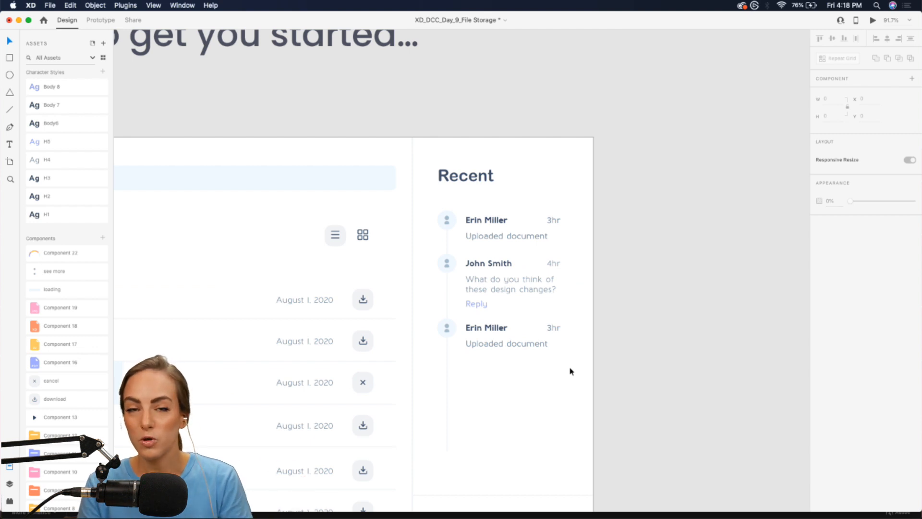
- Make the three entries a Repeat Grid and extend it down to five activity entries
drag(569, 366, 452, 217)
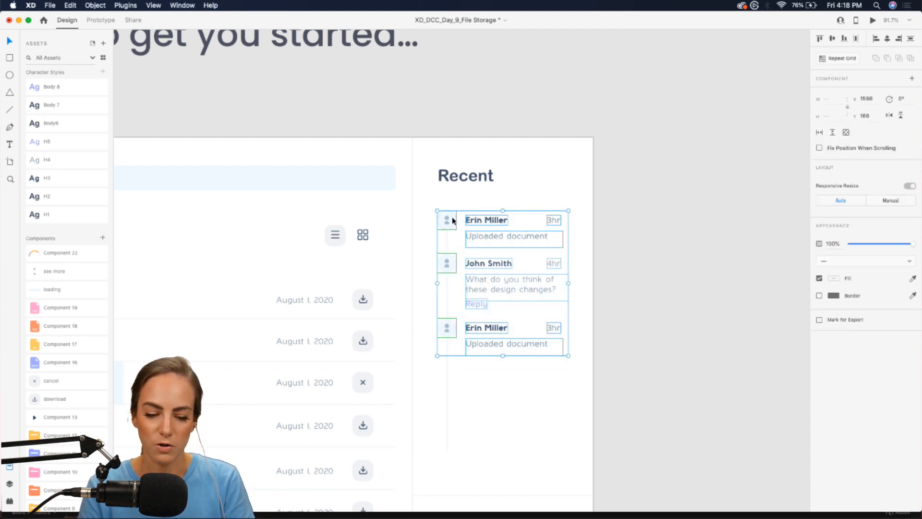
scroll(451, 217, down, 3)
click(838, 58)
scroll(503, 268, down, 3)
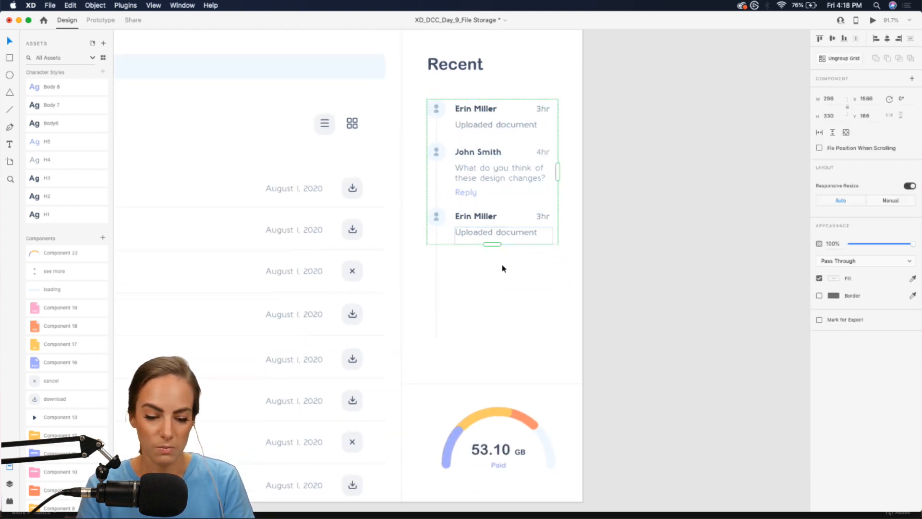
drag(491, 197, 492, 311)
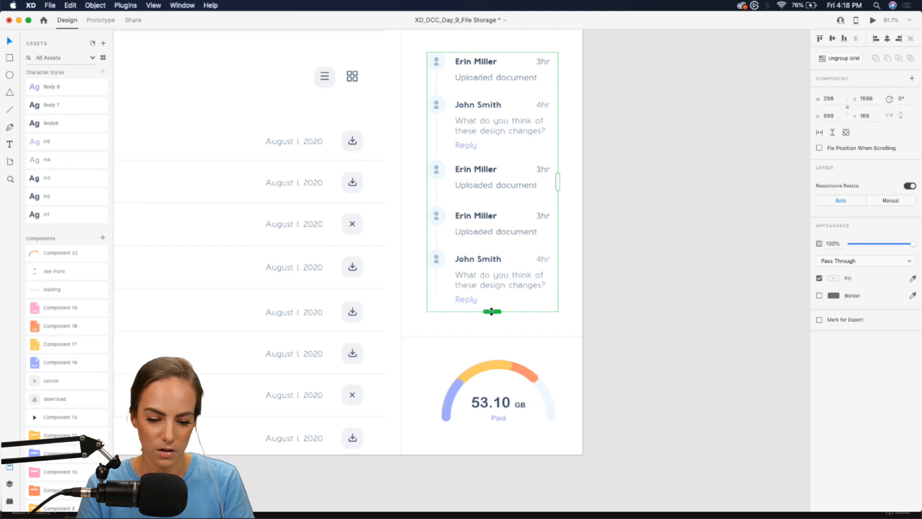
click(554, 334)
- Lengthen the vertical timeline line past the last entry and zoom out to the artboard
click(437, 283)
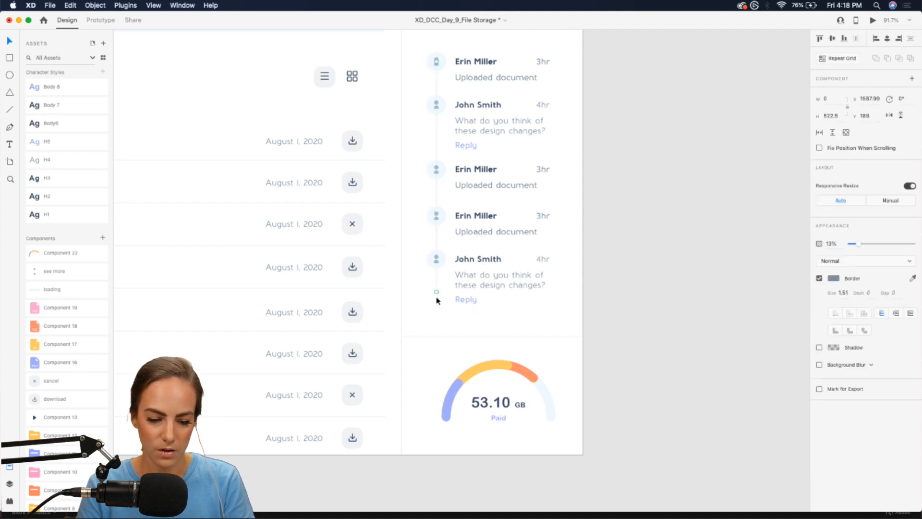
drag(436, 266, 436, 261)
click(562, 325)
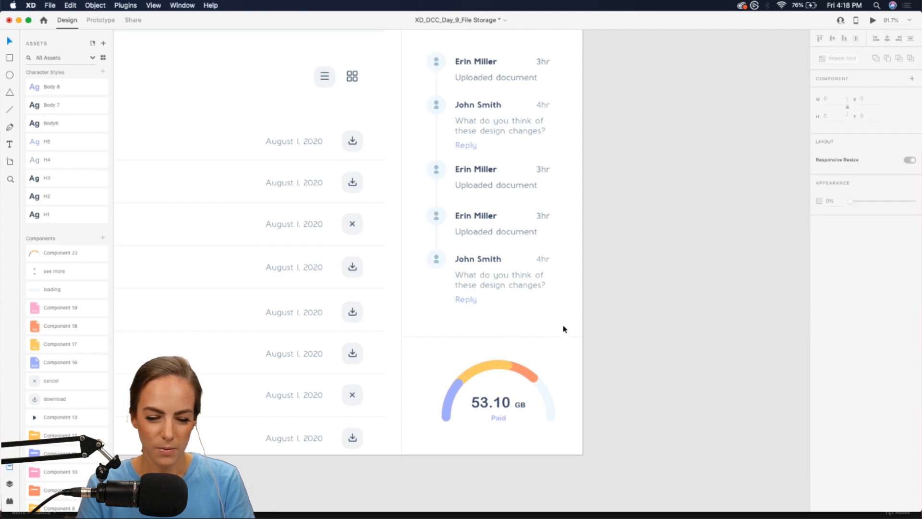
key(super+minus)
scroll(563, 325, left, 2)
scroll(563, 325, left, 2)
scroll(480, 279, down, 1)
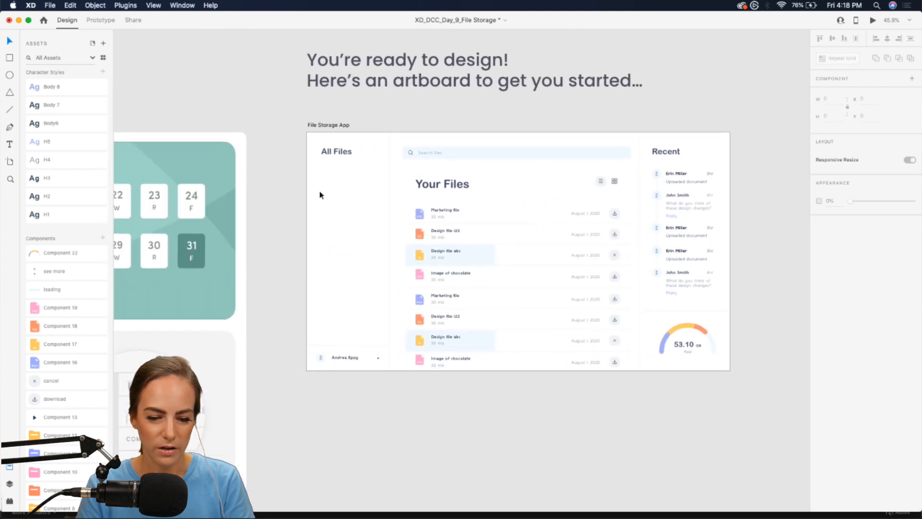
- Copy the All Files heading and drop the pasted copy below and right of the original
scroll(325, 221, up, 2)
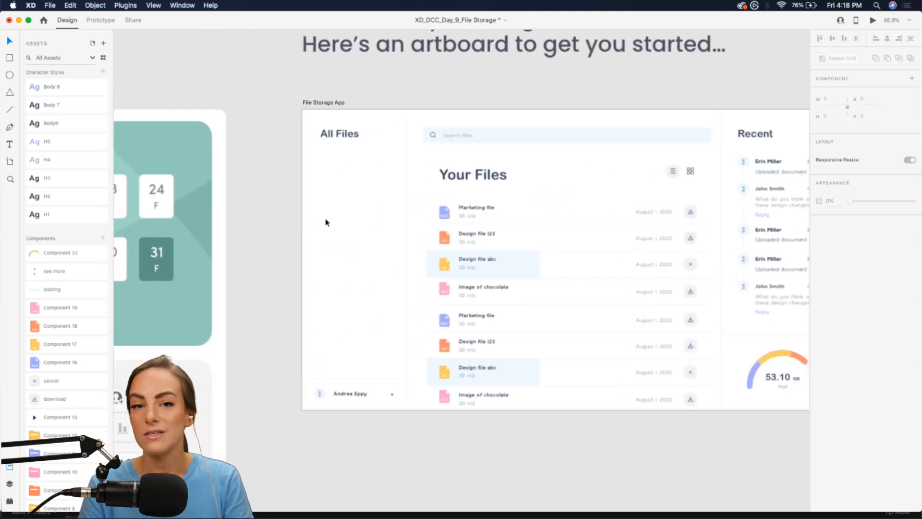
scroll(325, 222, up, 5)
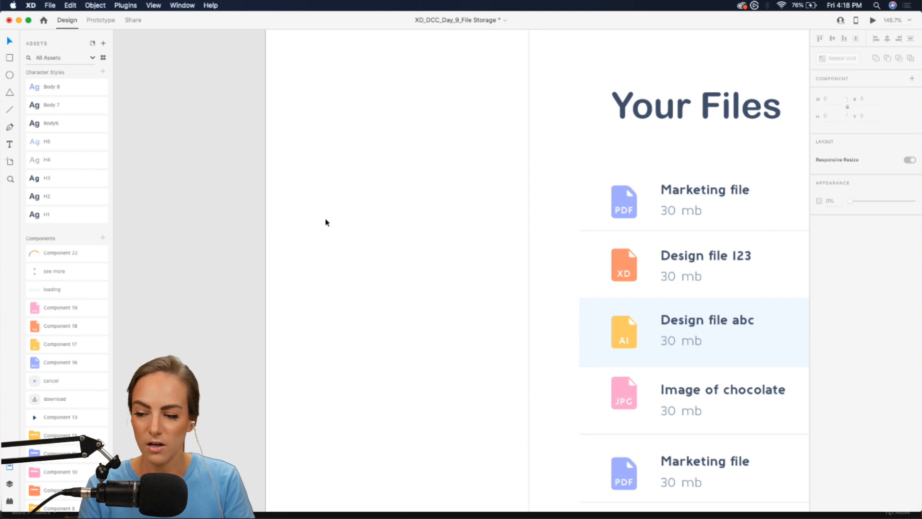
scroll(325, 220, up, 3)
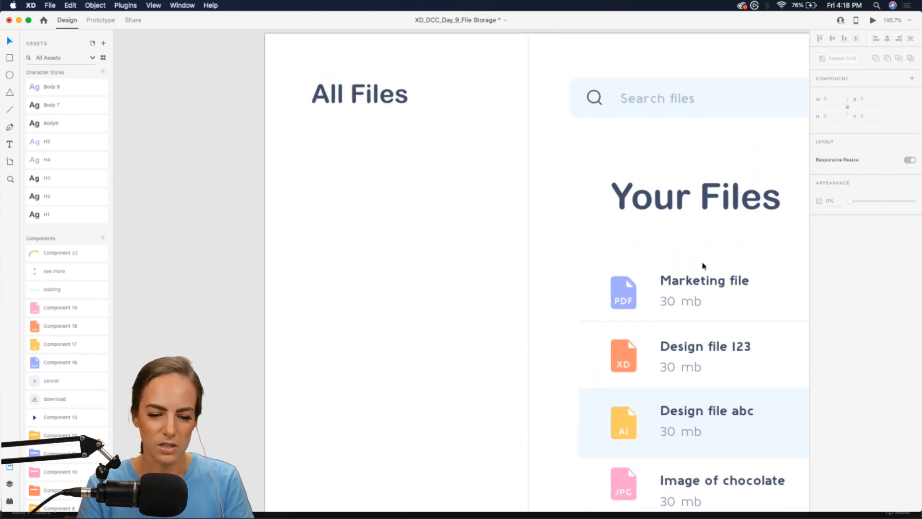
click(376, 99)
key(super+c)
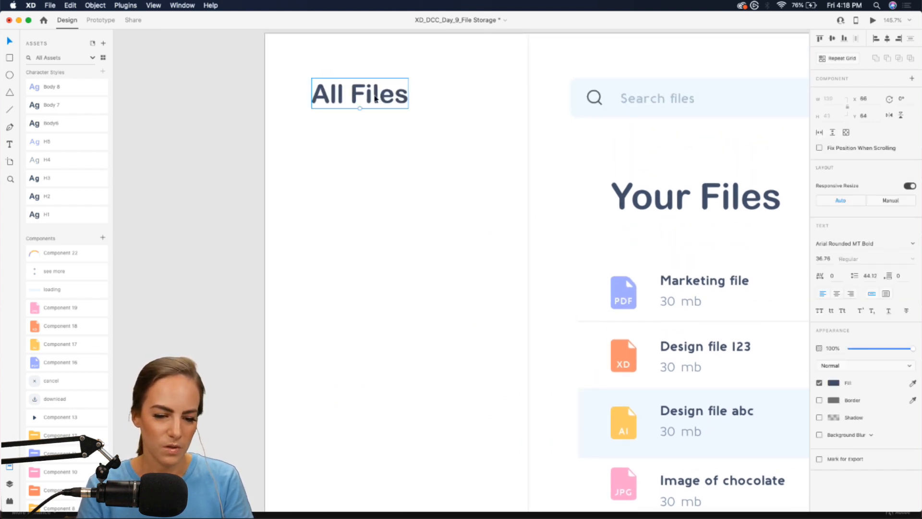
key(super+v)
drag(376, 98, 419, 160)
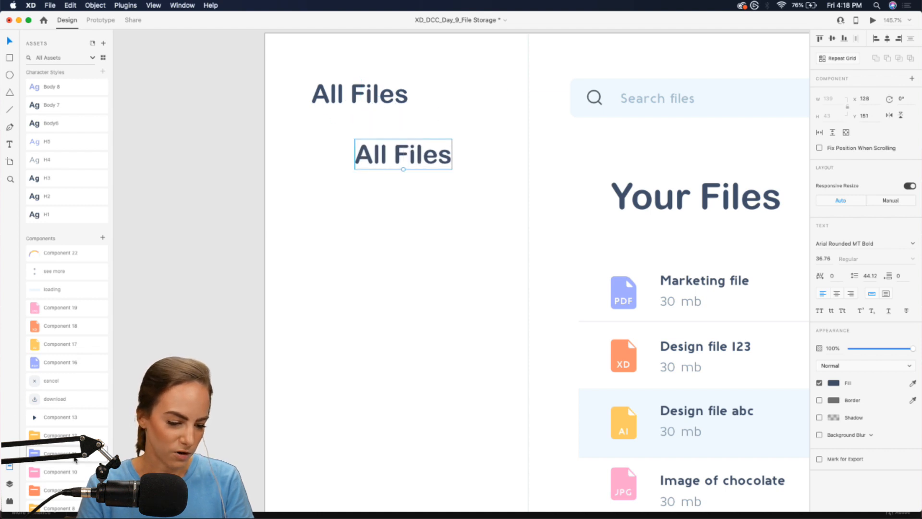
- Drag yellow, orange, blue and pink folder icons from Assets into the sidebar
scroll(72, 460, down, 2)
drag(47, 468, 307, 276)
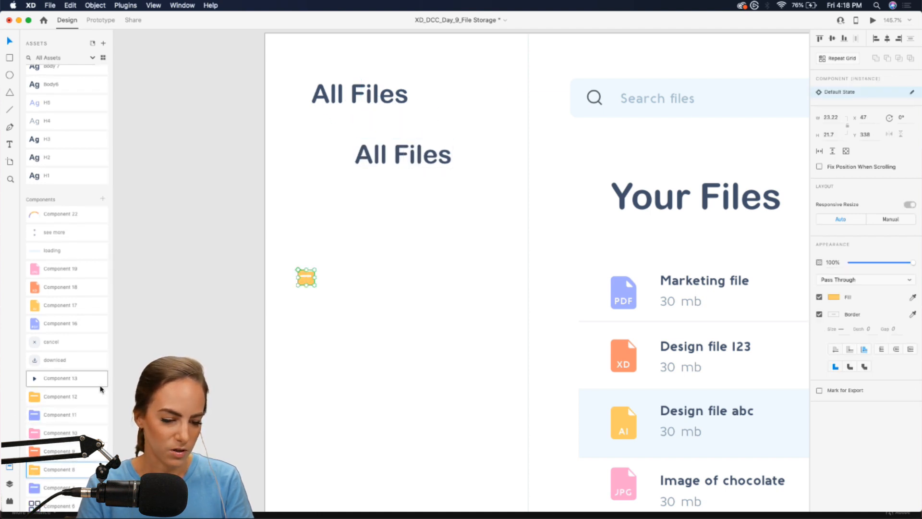
drag(47, 451, 323, 225)
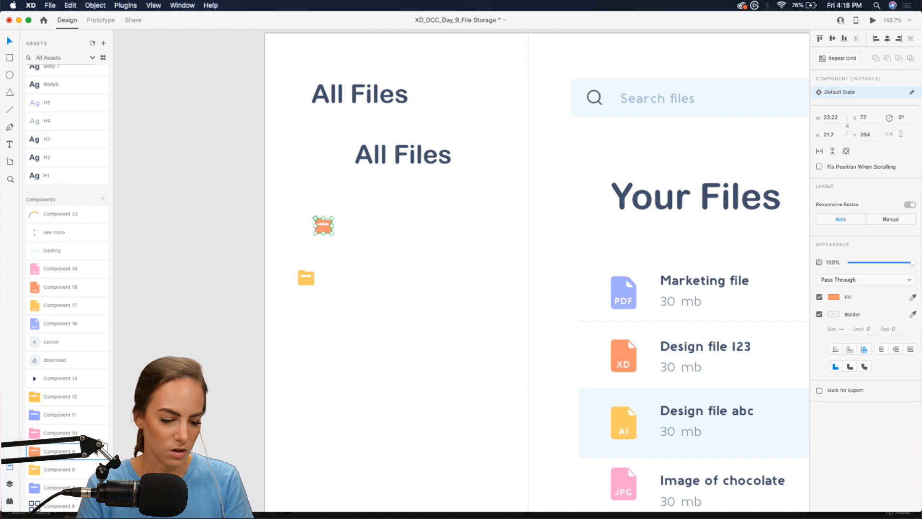
drag(53, 487, 304, 186)
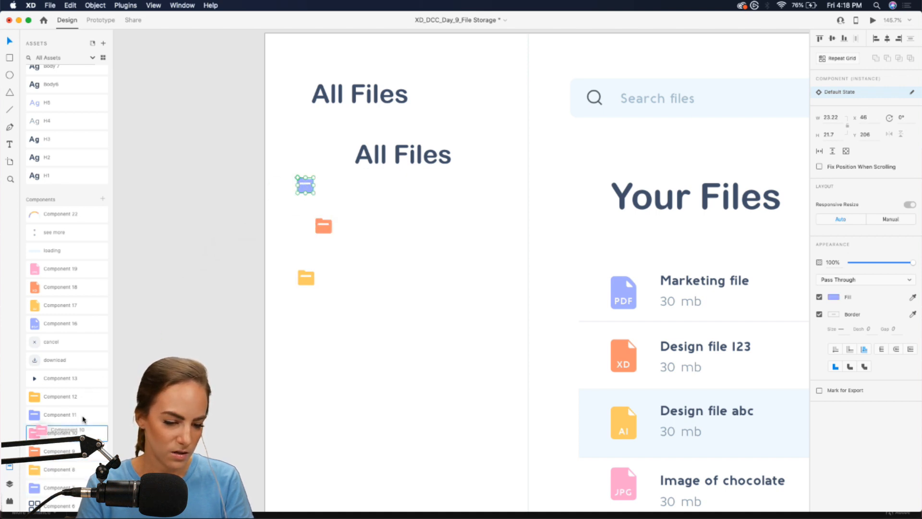
drag(72, 431, 318, 347)
- Stack the folders blue, orange, yellow, pink beside the second heading and distribute them vertically
scroll(317, 348, up, 4)
scroll(316, 345, up, 2)
scroll(317, 344, right, 2)
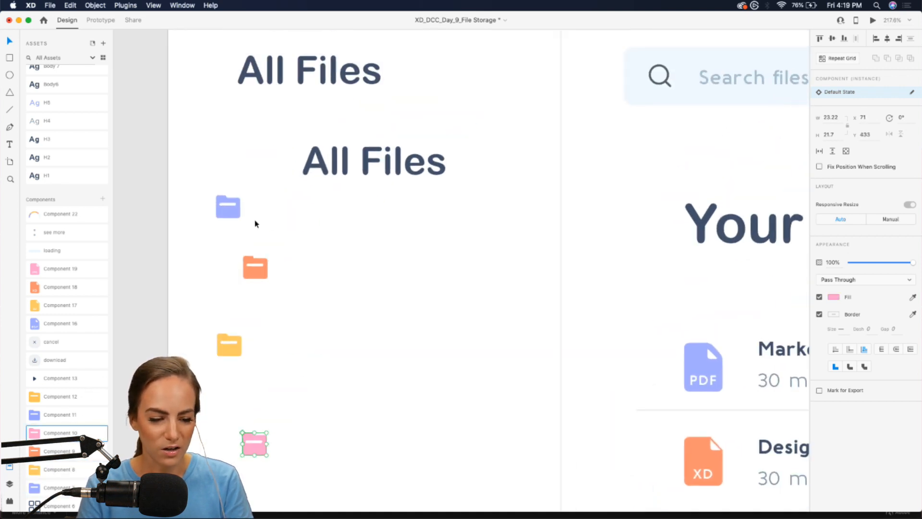
drag(230, 212, 237, 154)
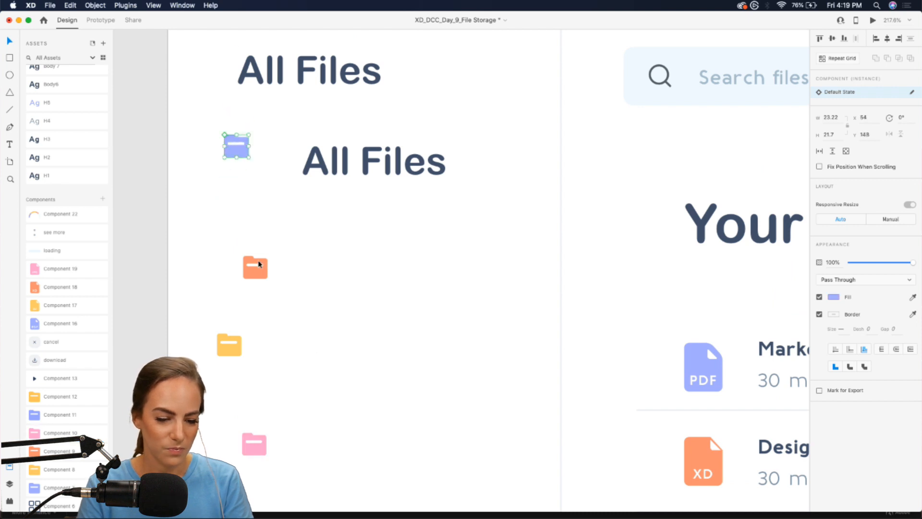
drag(254, 267, 237, 192)
drag(239, 355, 246, 264)
click(256, 458)
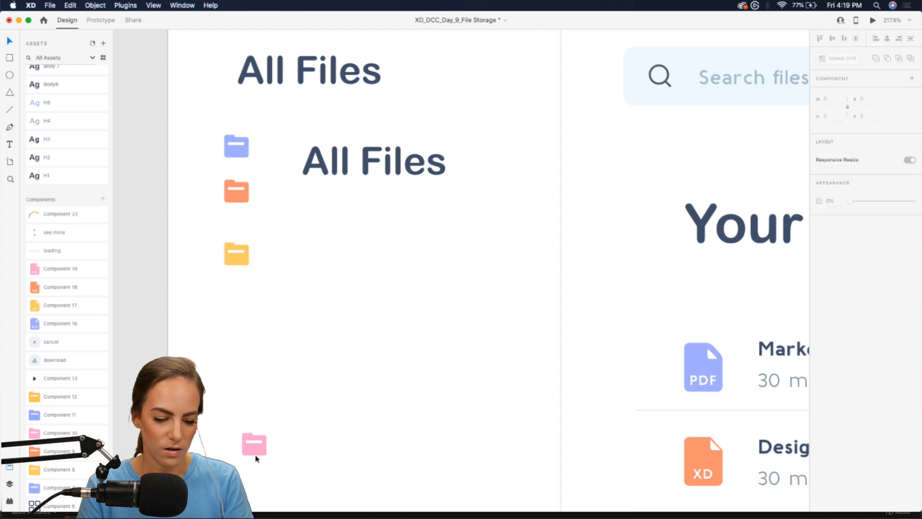
drag(256, 458, 239, 313)
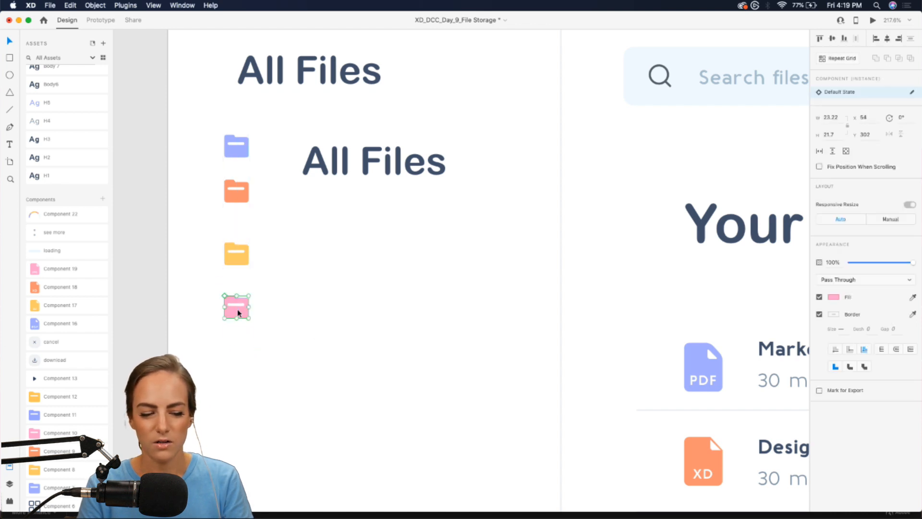
drag(205, 355, 245, 132)
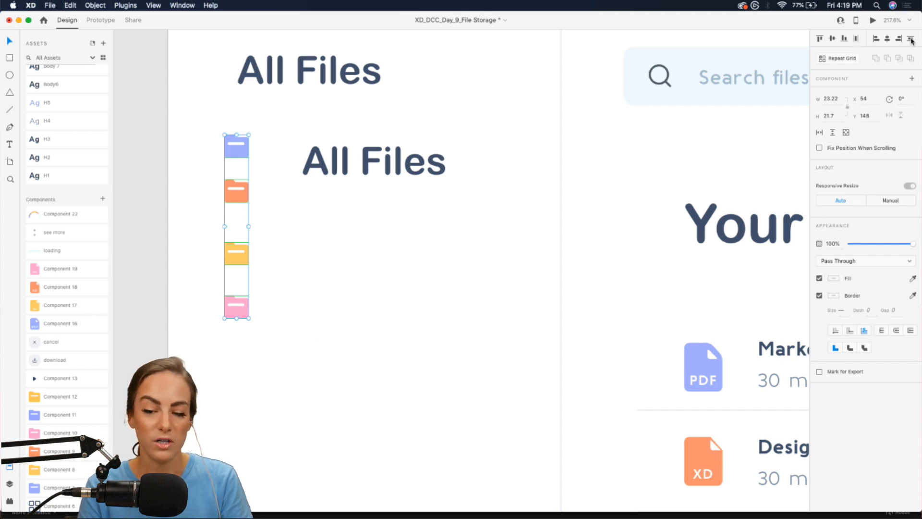
click(911, 40)
- Restyle the copied heading as H3 beside the blue folder and retype it as Freelance, Assets, Finance, Marketing
click(385, 163)
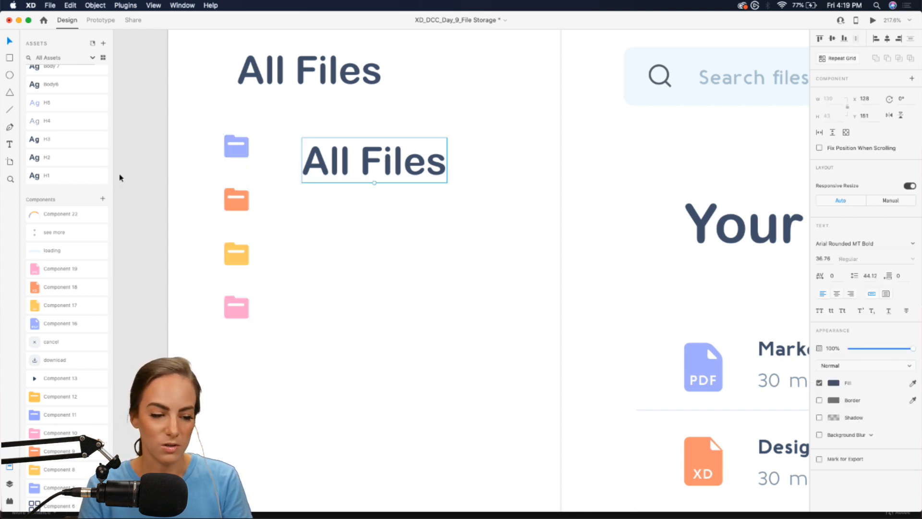
click(59, 146)
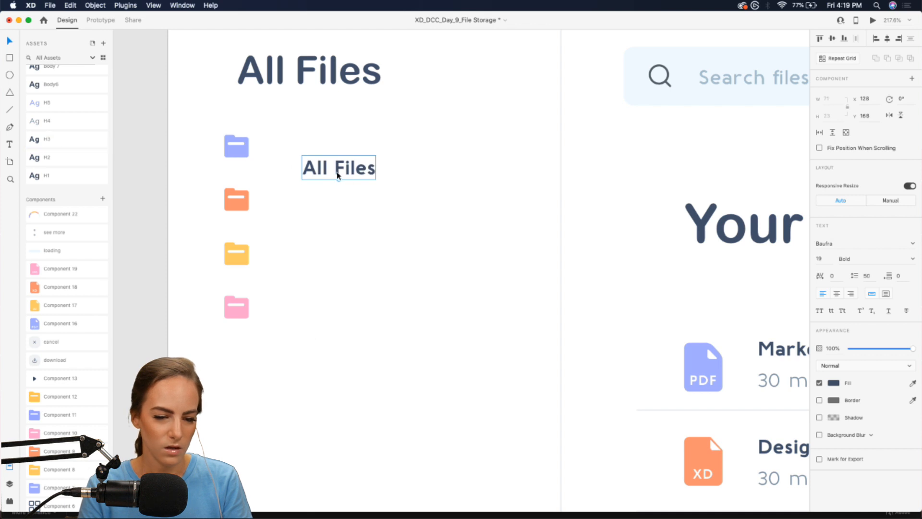
drag(337, 168, 313, 149)
double_click(313, 149)
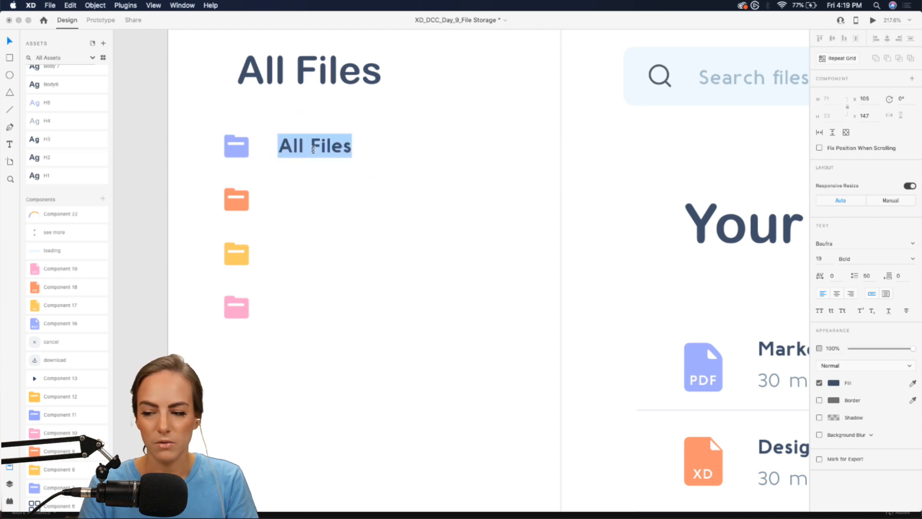
text(Freelance)
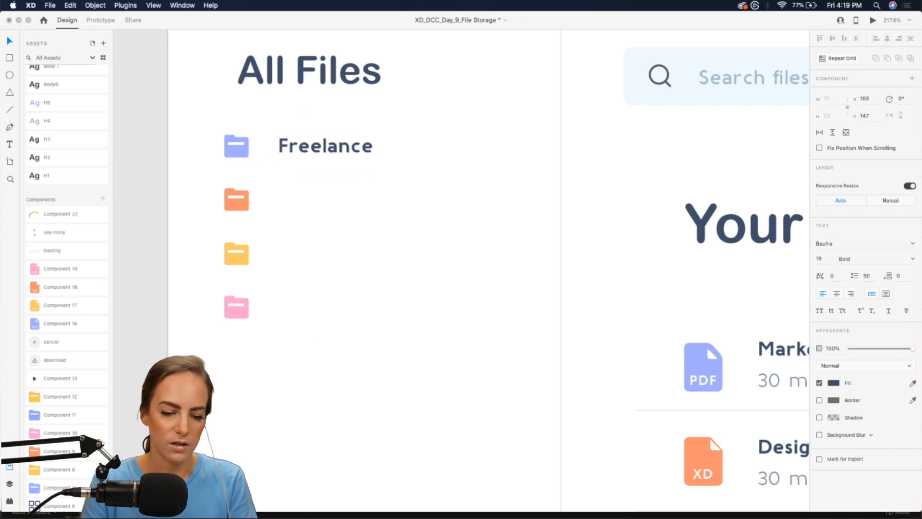
text(Asset)
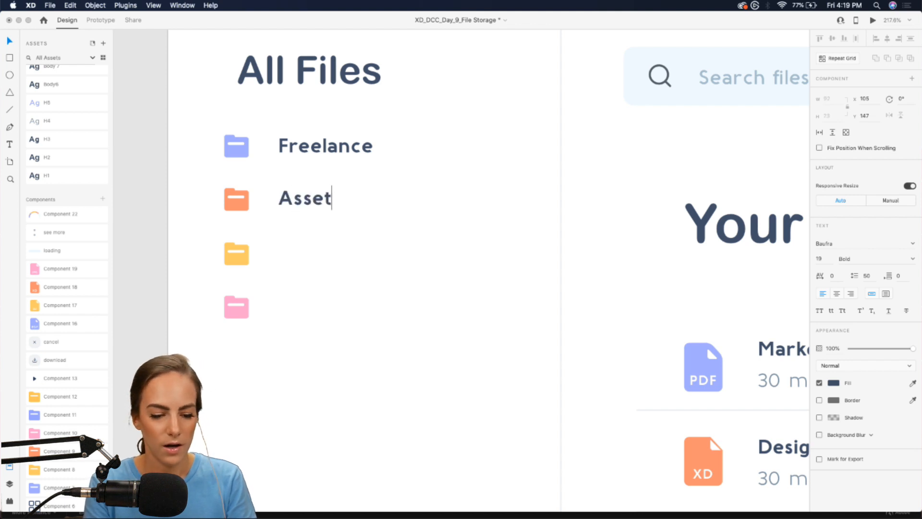
text(Finance)
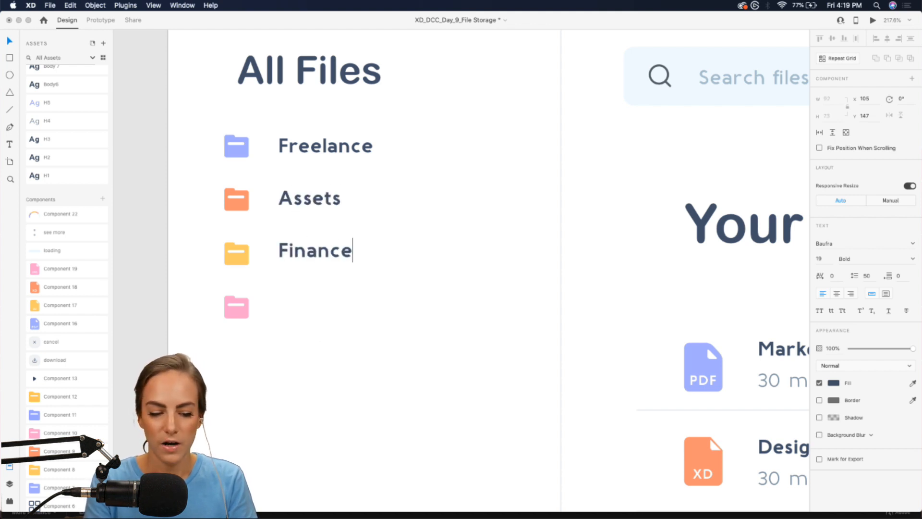
key(Return)
text(Marketing)
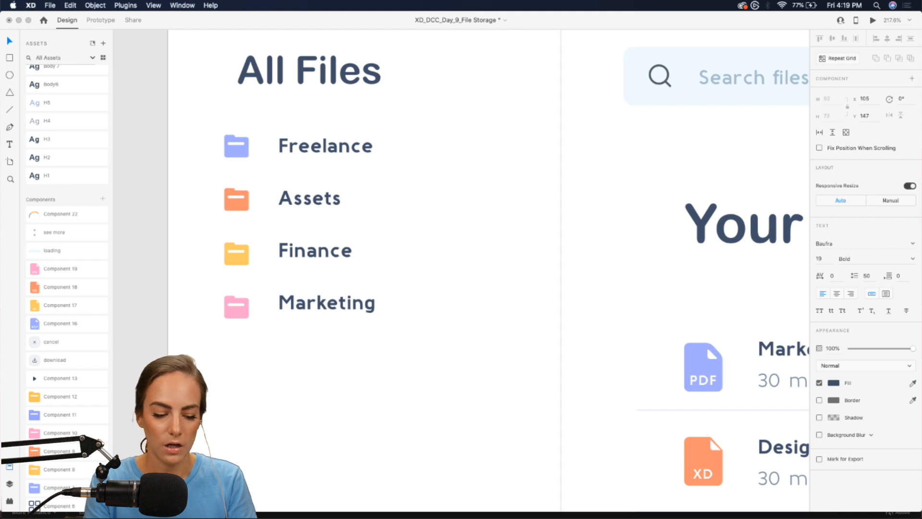
key(Escape)
scroll(354, 189, down, 3)
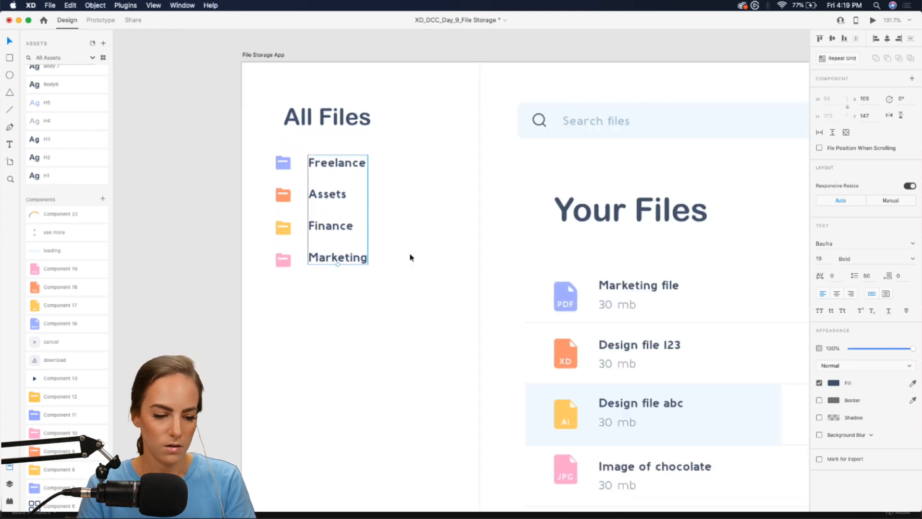
- Place the triangle component left of the Freelance folder and group it with the folder list
scroll(48, 423, down, 4)
drag(58, 466, 448, 165)
scroll(453, 159, up, 5)
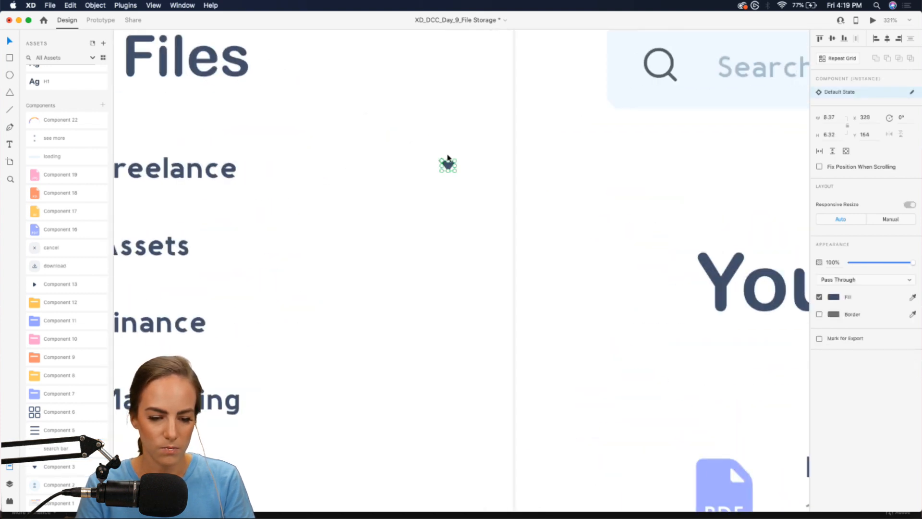
scroll(448, 164, down, 4)
scroll(447, 161, left, 2)
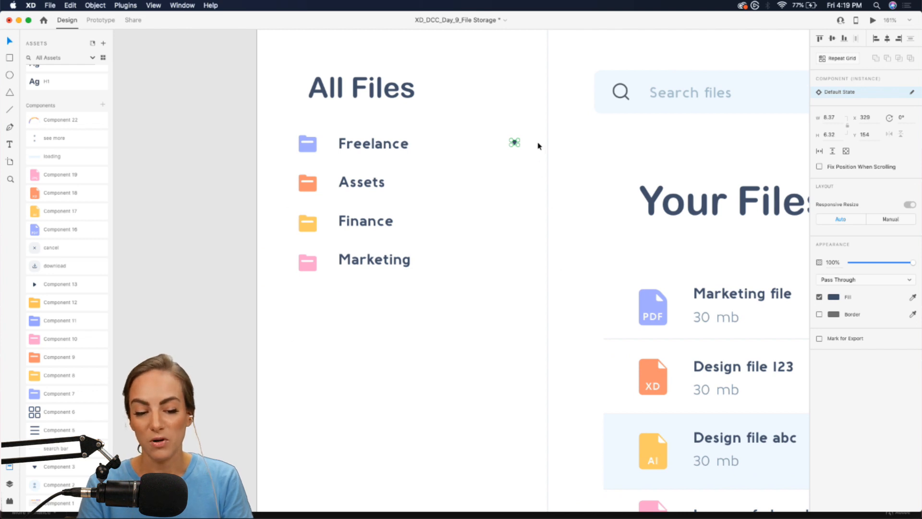
click(466, 137)
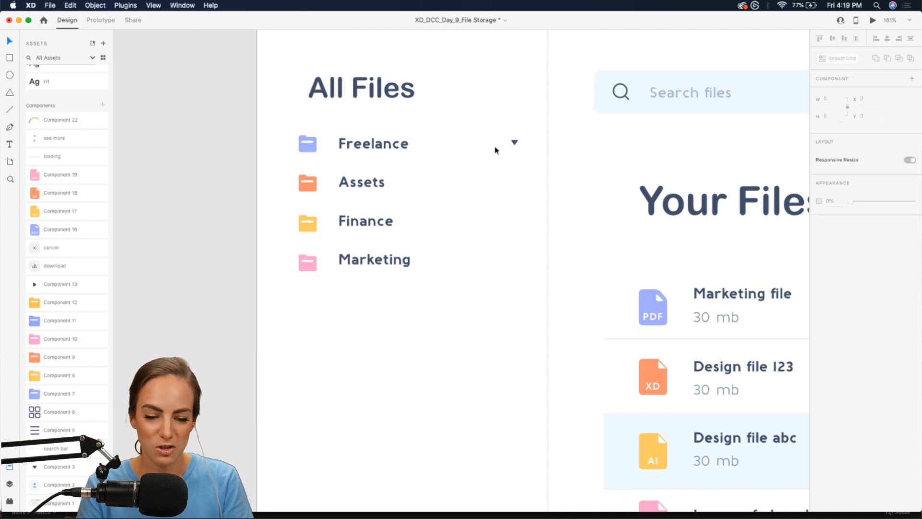
drag(514, 144, 276, 144)
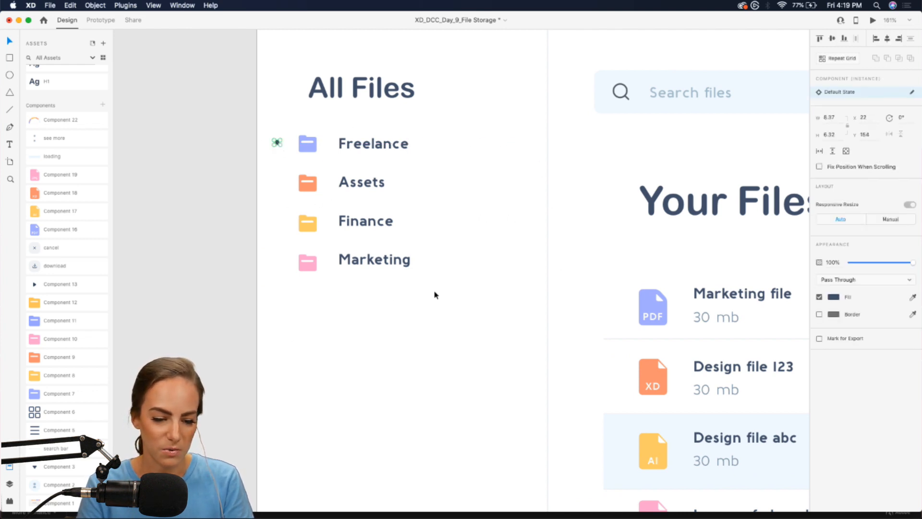
drag(433, 294, 341, 150)
key(super+g)
click(306, 159)
scroll(305, 153, up, 8)
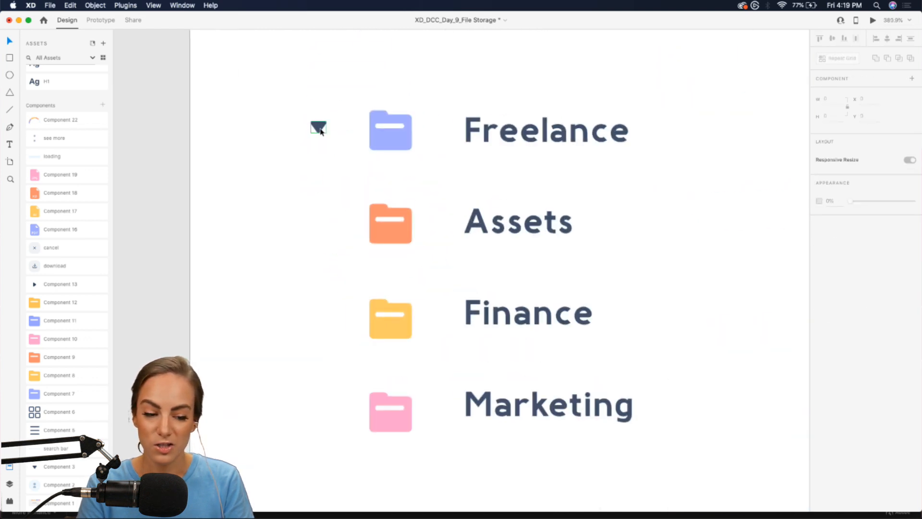
- Repeat the triangle as a grid, one per folder row, down to Marketing
click(321, 131)
click(834, 59)
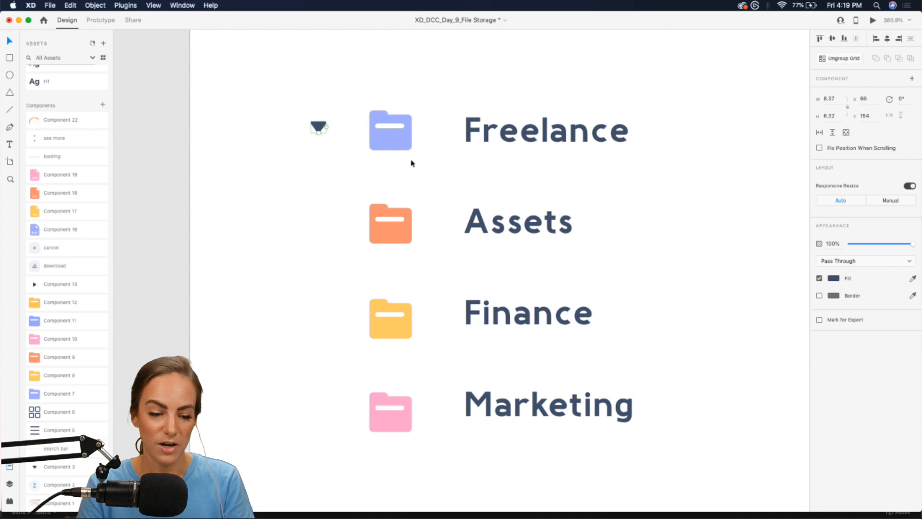
drag(317, 172, 317, 190)
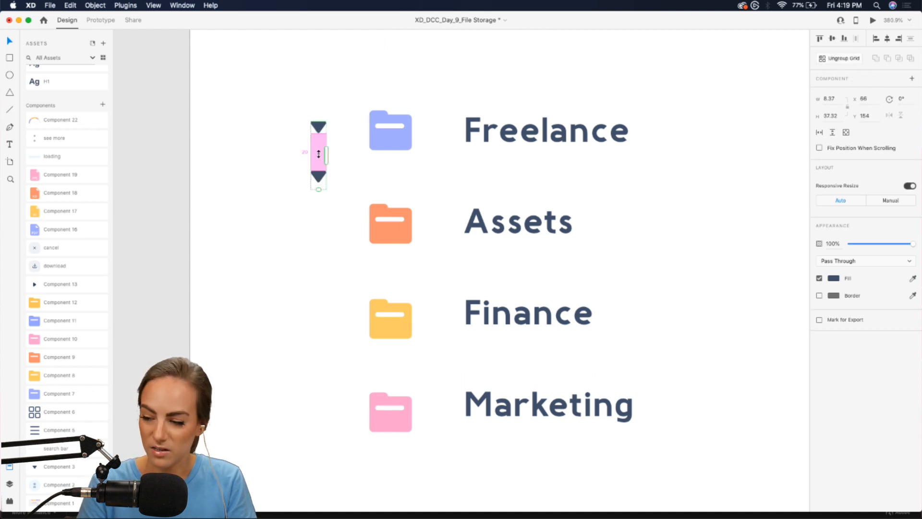
drag(319, 153, 321, 209)
scroll(323, 209, down, 3)
scroll(324, 210, down, 5)
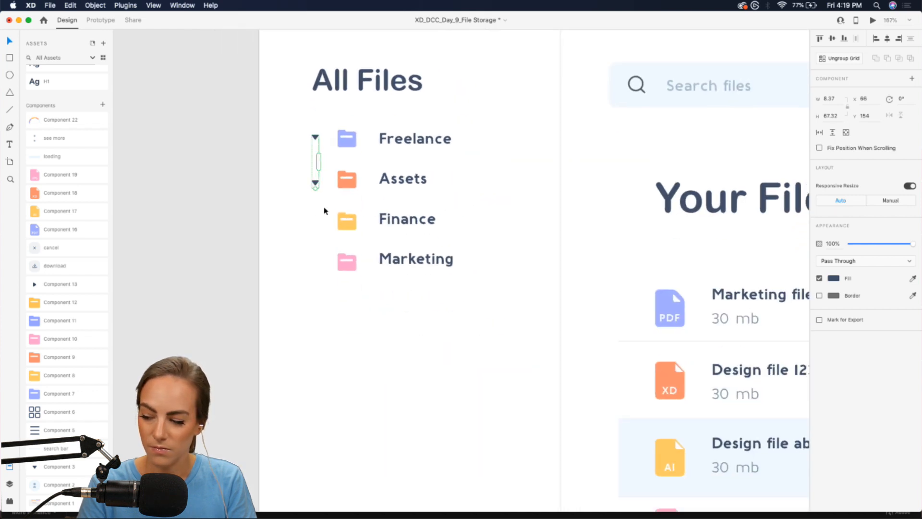
drag(315, 189, 315, 290)
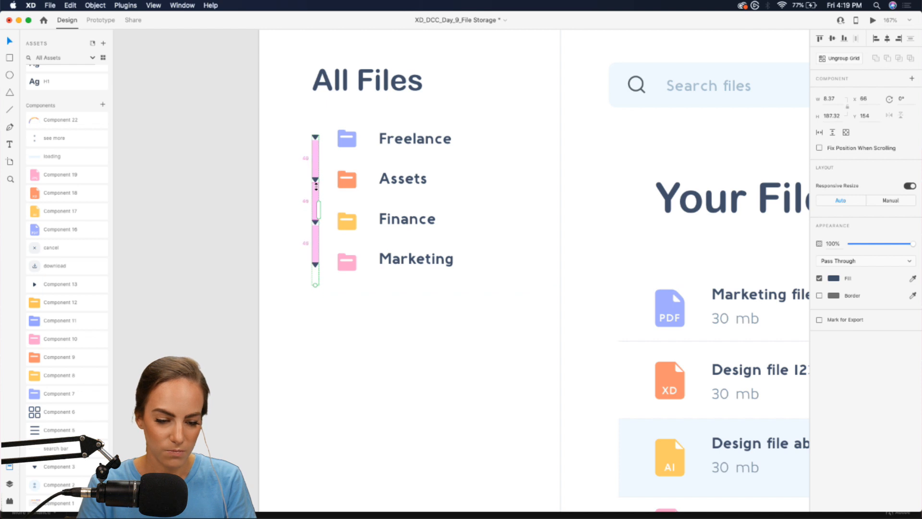
click(297, 204)
scroll(297, 204, down, 3)
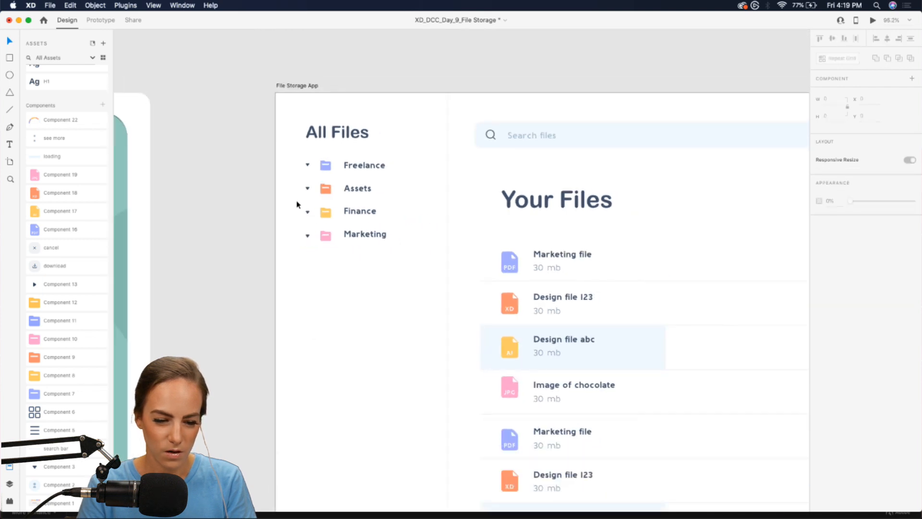
scroll(396, 272, up, 3)
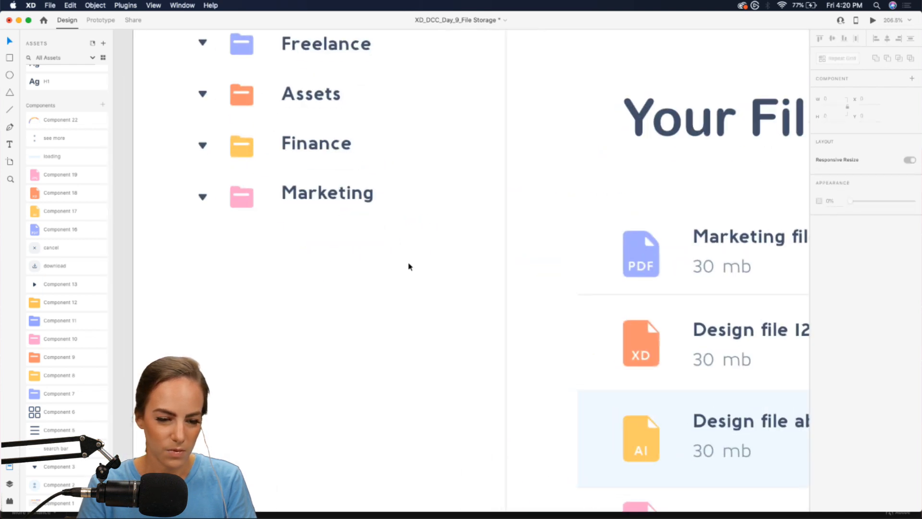
scroll(409, 266, down, 3)
- Turn the four folder rows into a repeat grid and extend it down and sideways
drag(408, 263, 236, 96)
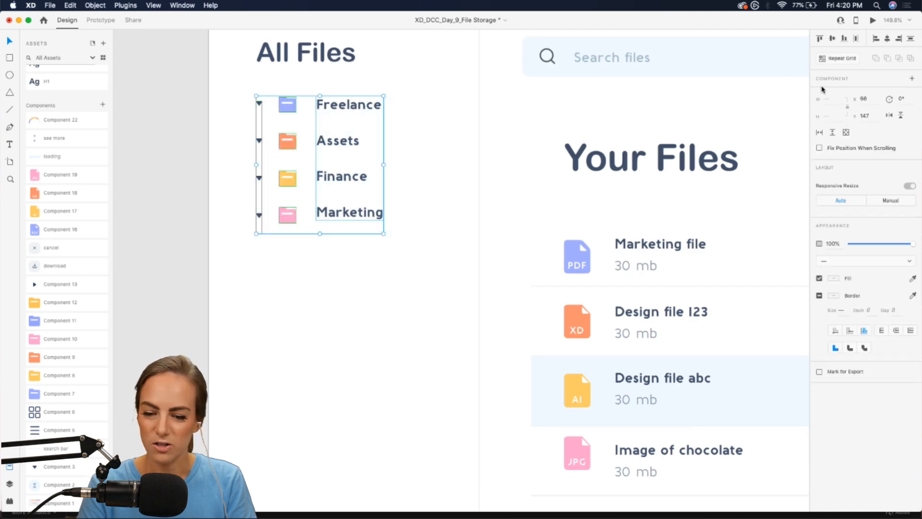
click(849, 61)
scroll(408, 163, down, 3)
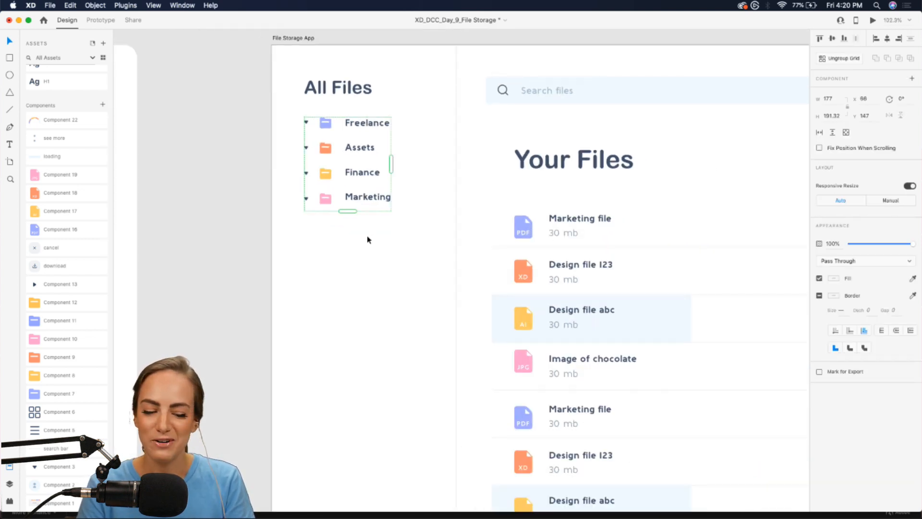
drag(349, 211, 348, 324)
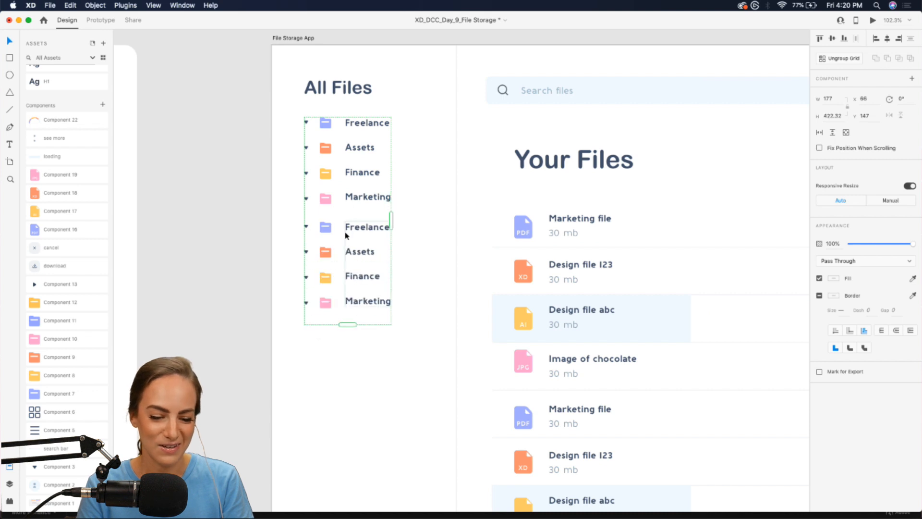
drag(322, 213, 356, 287)
scroll(399, 251, down, 2)
scroll(399, 252, down, 3)
drag(396, 153, 442, 152)
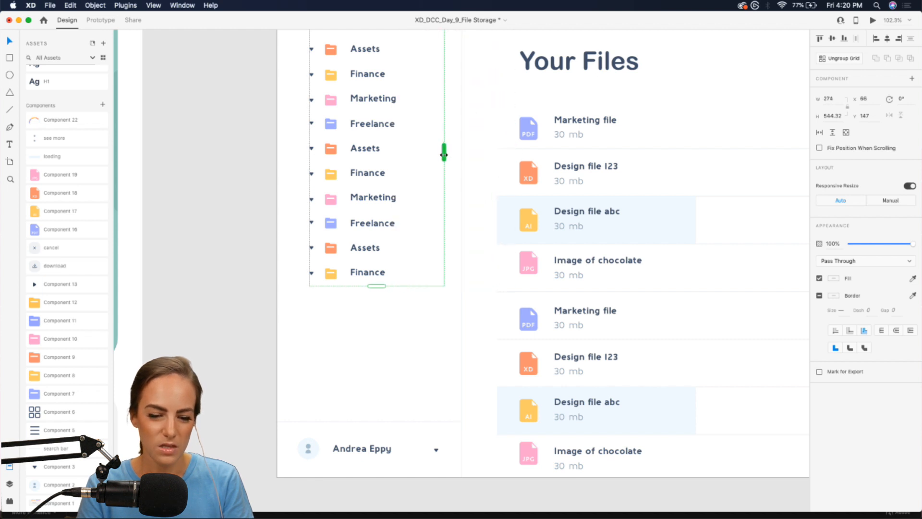
scroll(443, 158, up, 4)
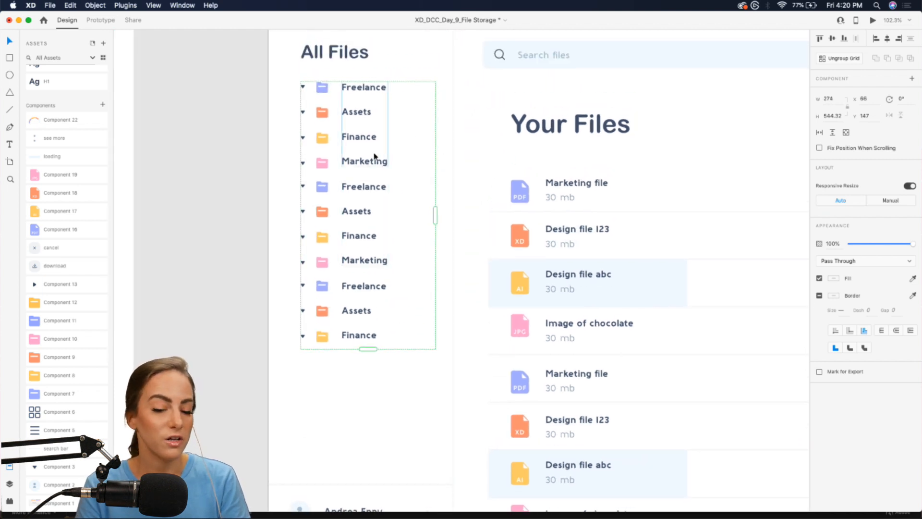
- Duplicate the folder list grid as a nested copy below the original
click(387, 414)
click(318, 92)
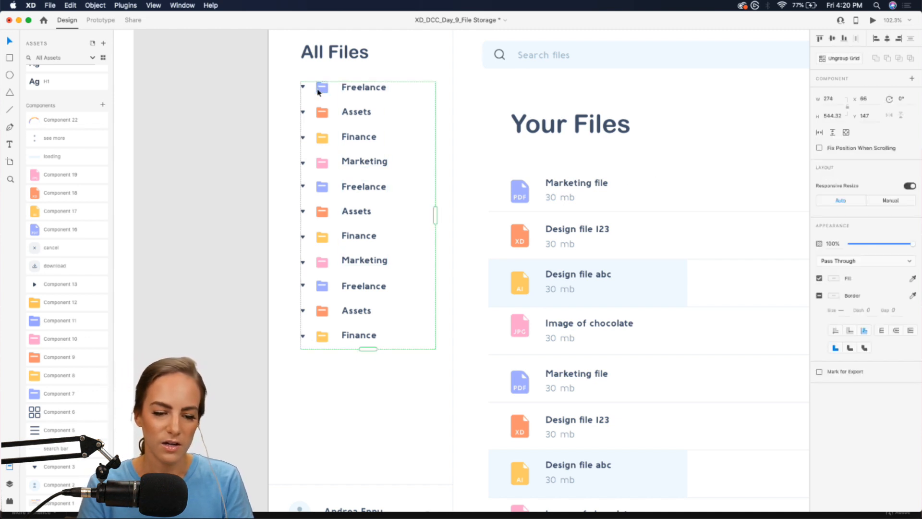
drag(318, 93, 338, 361)
scroll(338, 361, down, 3)
scroll(300, 267, up, 5)
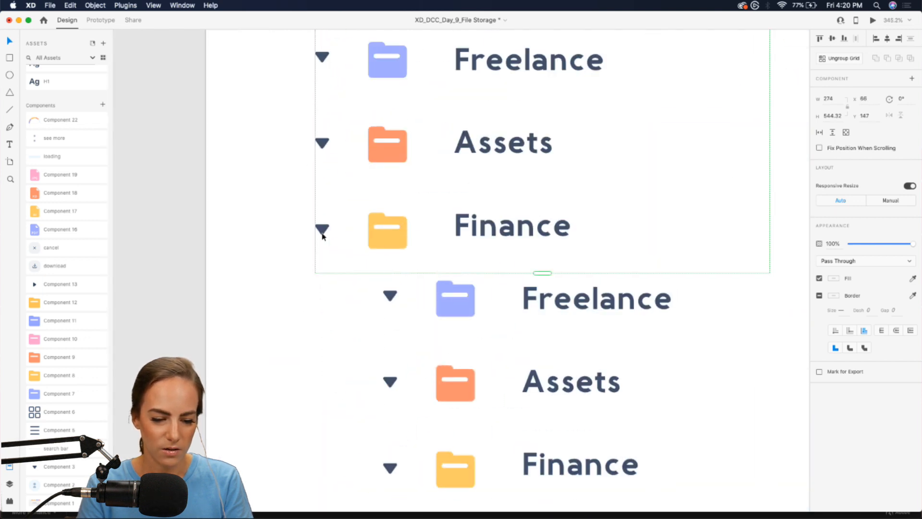
double_click(323, 230)
drag(331, 221, 299, 226)
key(super+z)
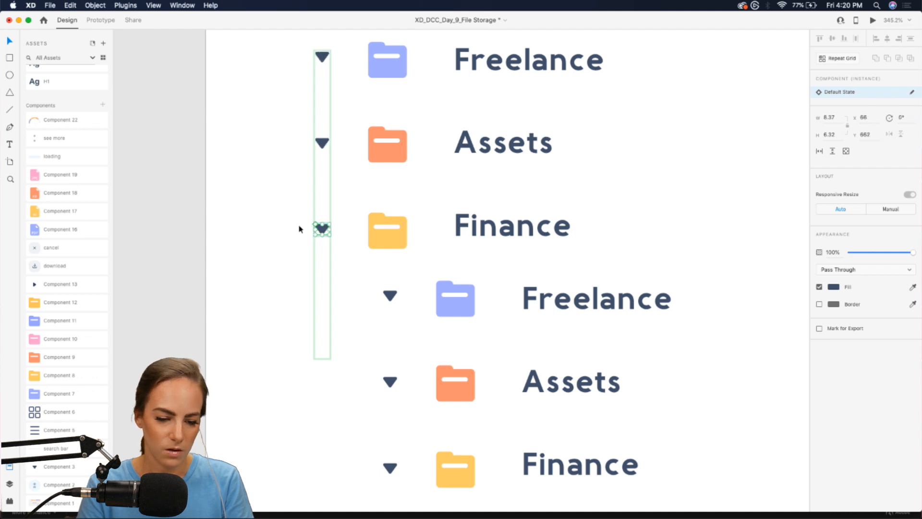
click(282, 254)
- Shrink the copied grid to three rows and place it beneath the last Finance folder
scroll(345, 255, down, 5)
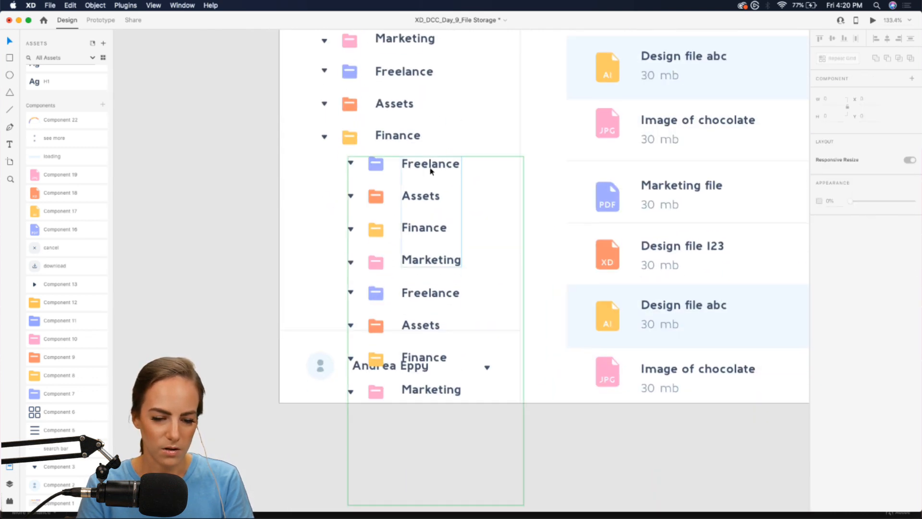
click(428, 184)
scroll(432, 363, down, 3)
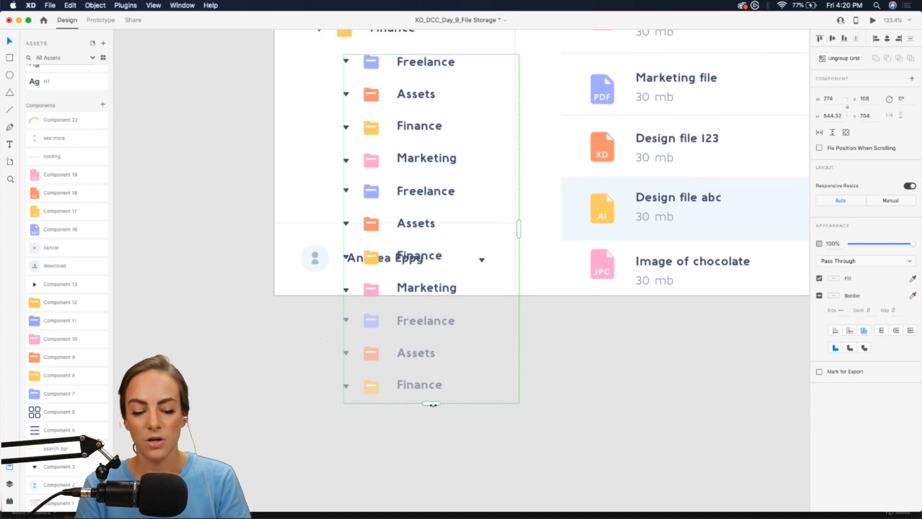
drag(432, 403, 427, 146)
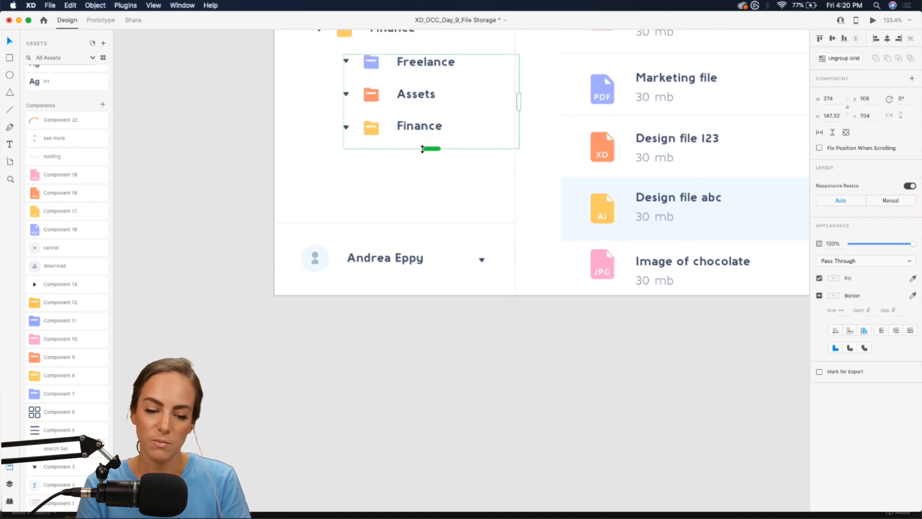
click(325, 175)
scroll(326, 177, down, 4)
scroll(326, 177, up, 3)
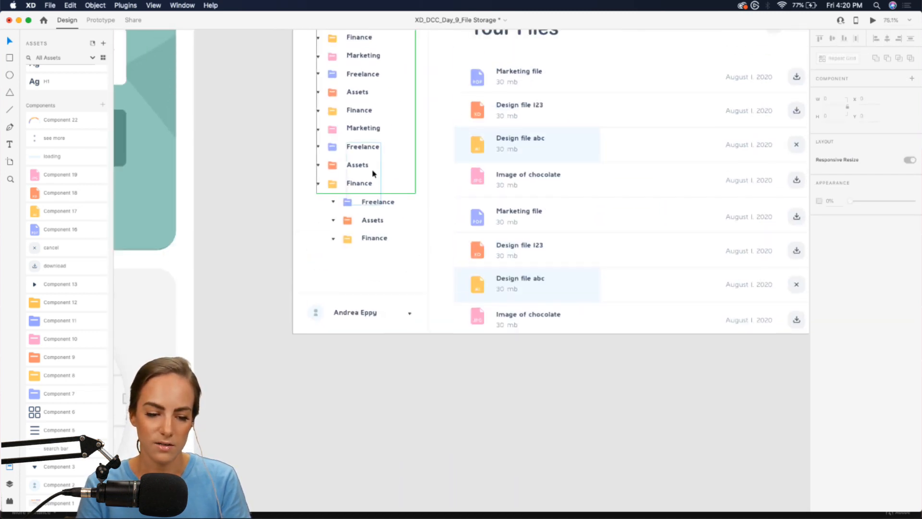
drag(381, 201, 381, 207)
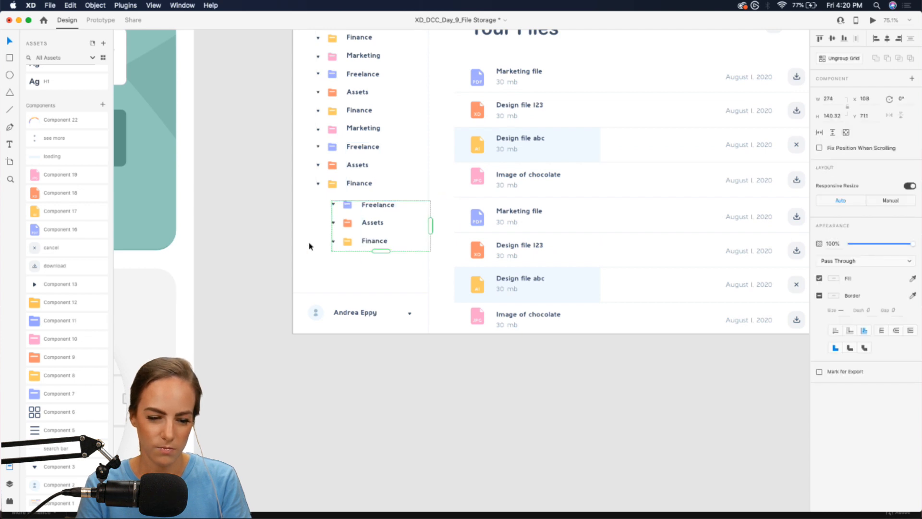
click(310, 244)
scroll(310, 244, down, 3)
scroll(310, 244, up, 2)
scroll(310, 242, up, 4)
scroll(310, 242, down, 4)
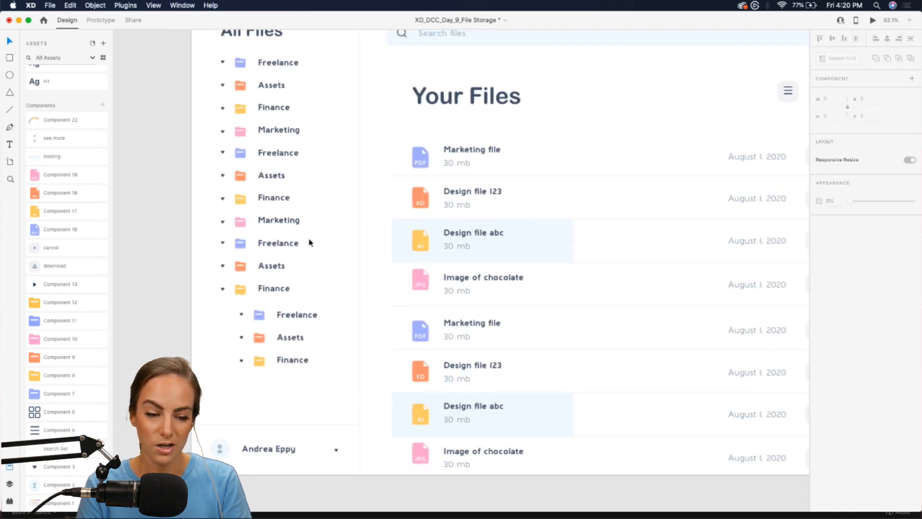
scroll(488, 173, up, 1)
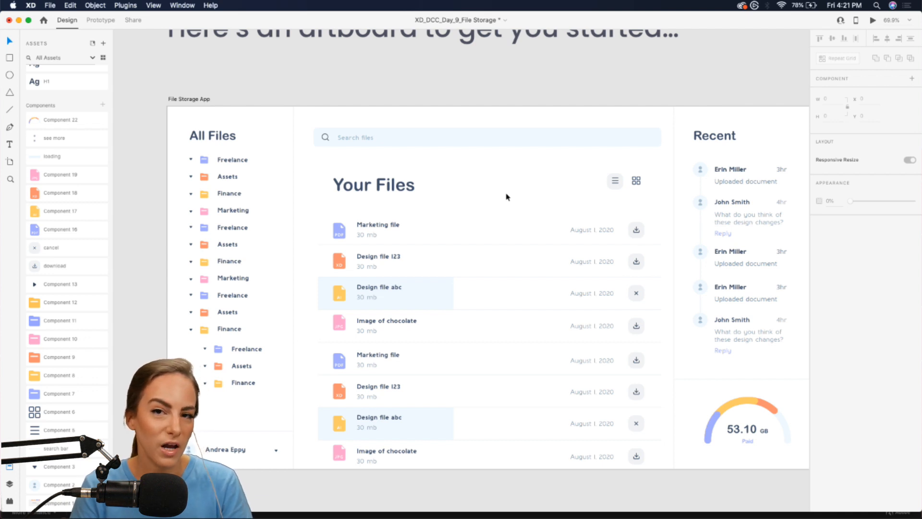
scroll(397, 211, up, 5)
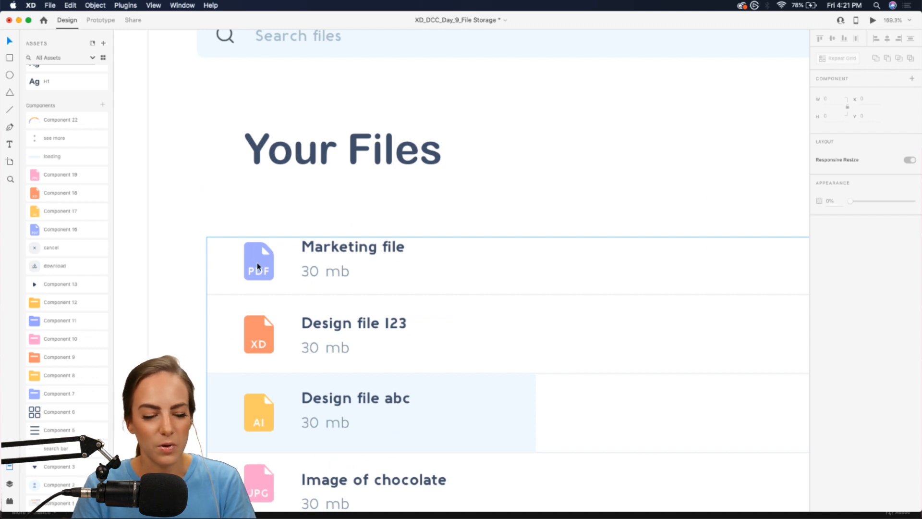
- Paste a copy of the PDF file icon, duplicate it rightward and tint the copy lavender
click(257, 265)
double_click(257, 263)
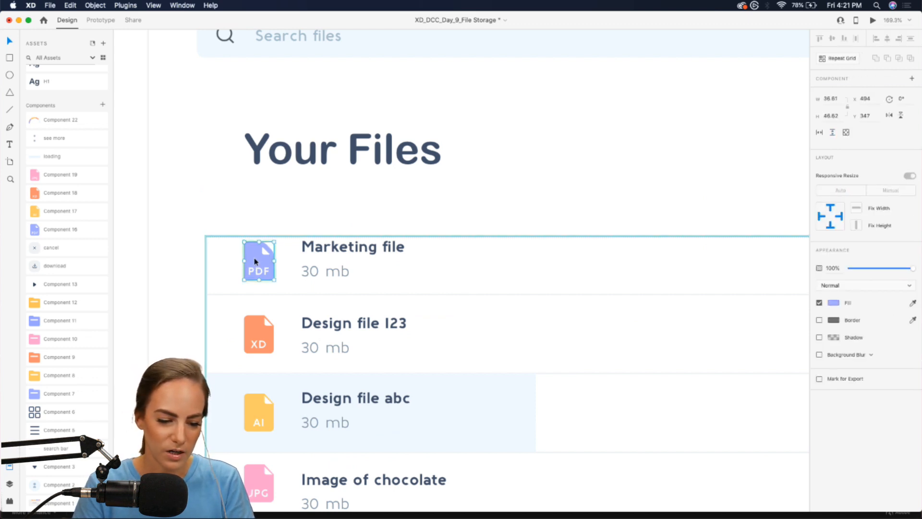
click(540, 157)
scroll(540, 157, up, 4)
scroll(539, 158, right, 2)
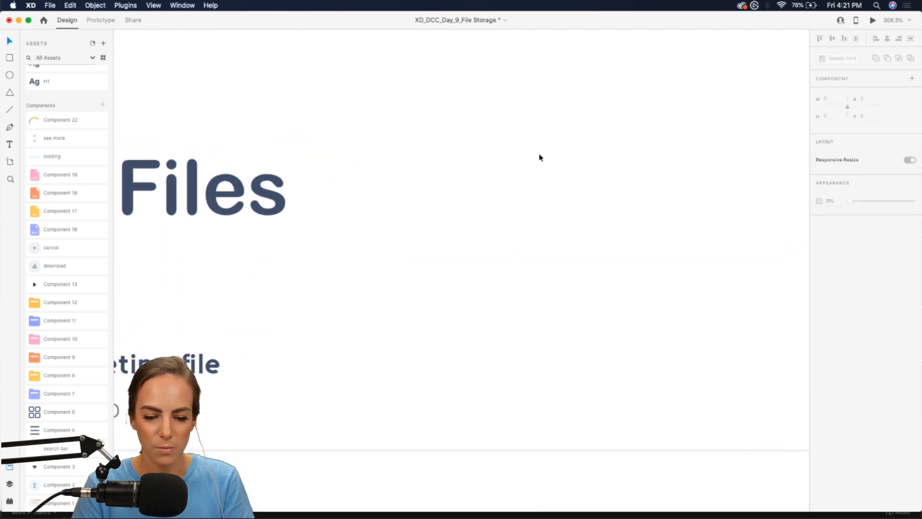
key(super+v)
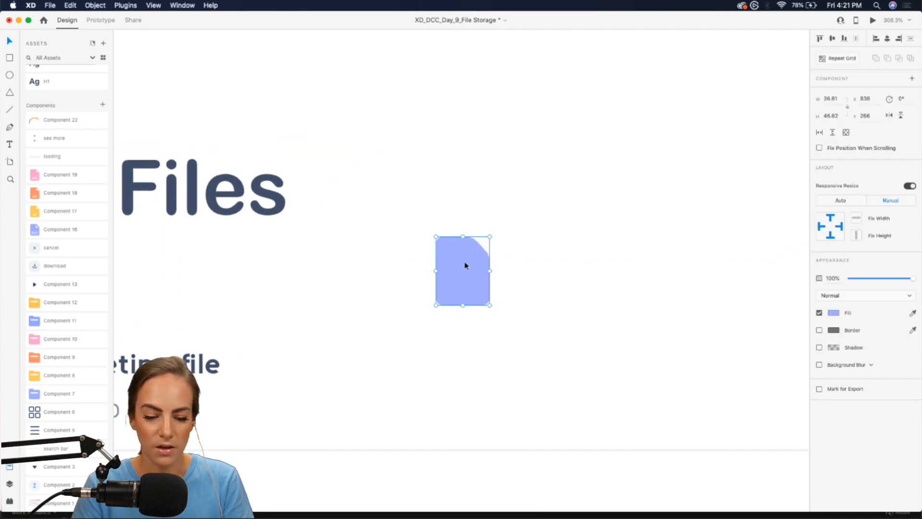
drag(466, 264, 568, 264)
click(833, 313)
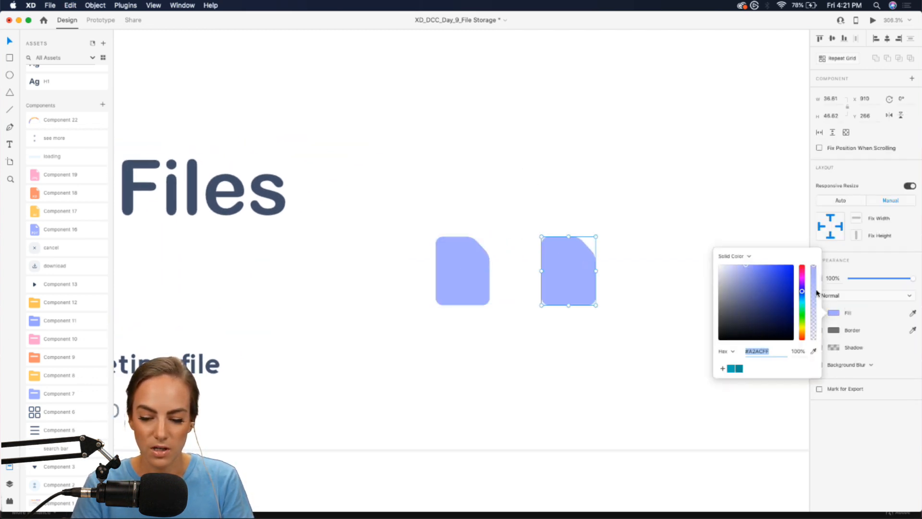
drag(802, 291, 801, 287)
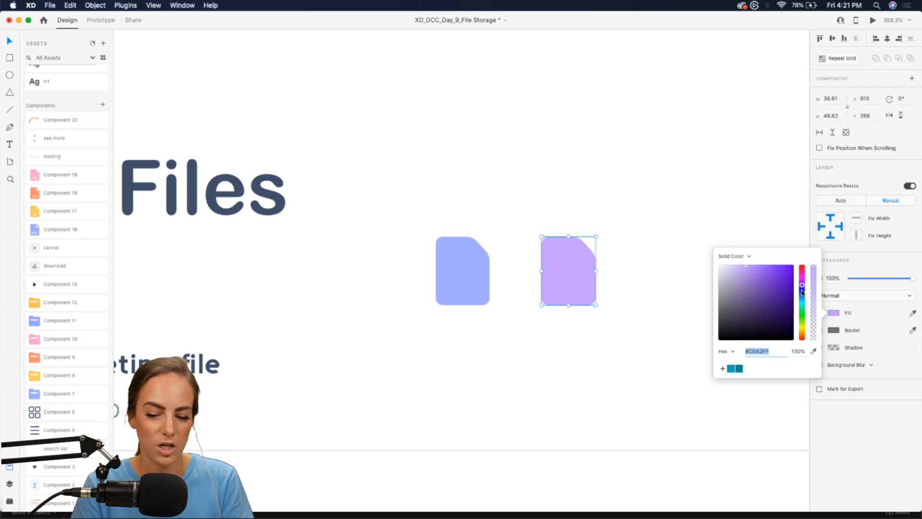
click(554, 267)
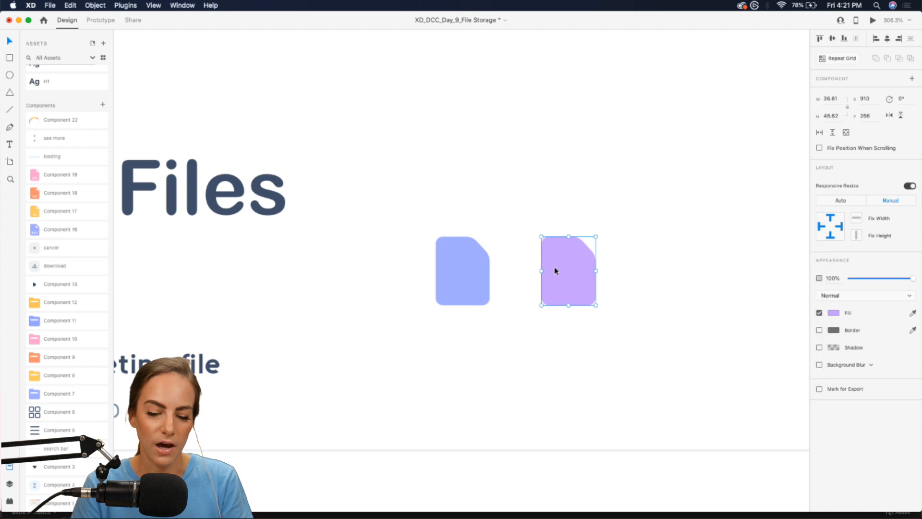
- Add a third file icon further right and colour it light green
drag(554, 267, 627, 269)
click(833, 313)
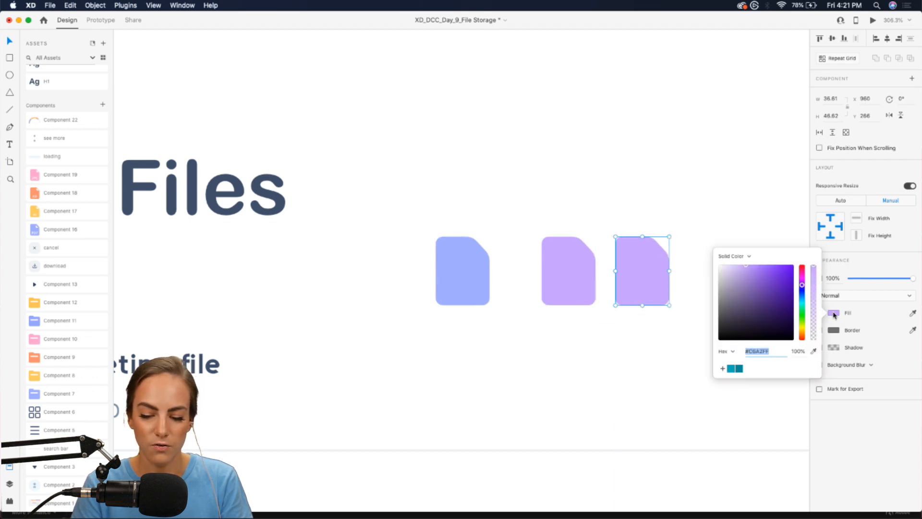
click(824, 310)
click(833, 313)
drag(800, 294, 805, 322)
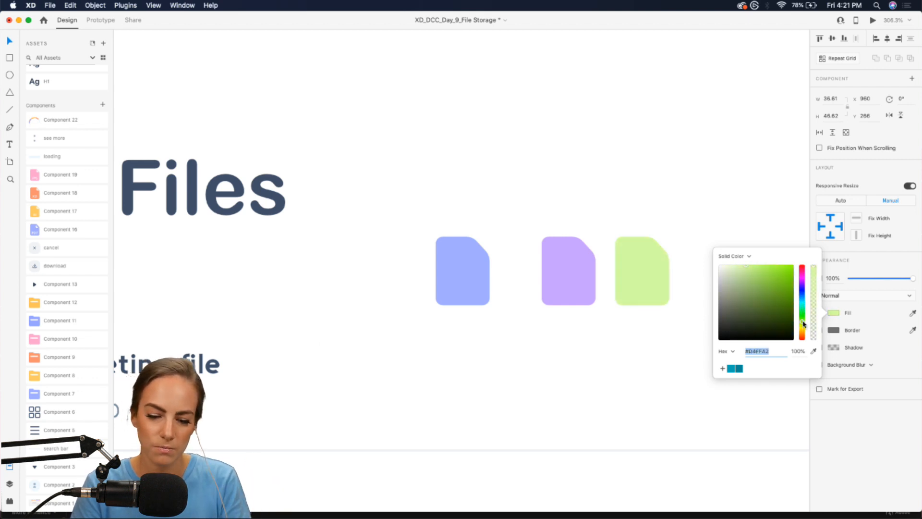
click(632, 335)
scroll(629, 342, down, 3)
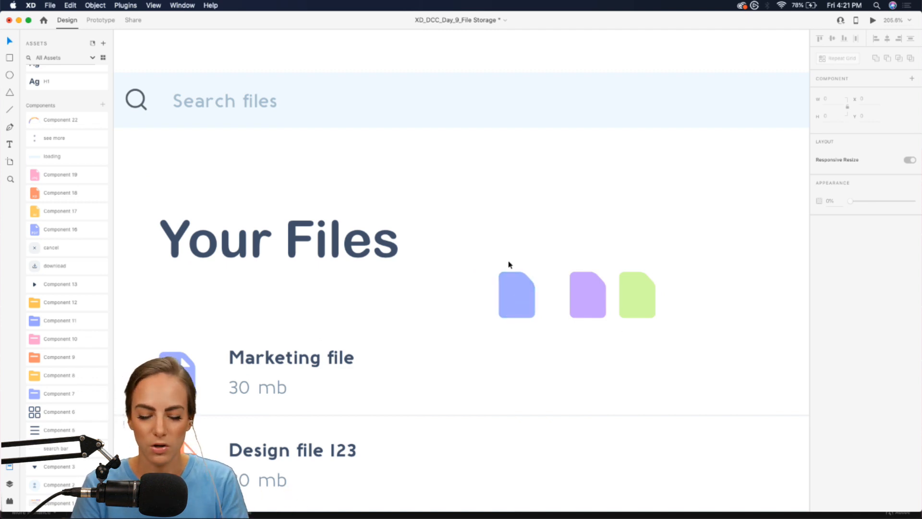
- Delete the three trial file-icon shapes beside the Your Files heading
drag(504, 260, 648, 315)
key(Delete)
scroll(648, 315, down, 8)
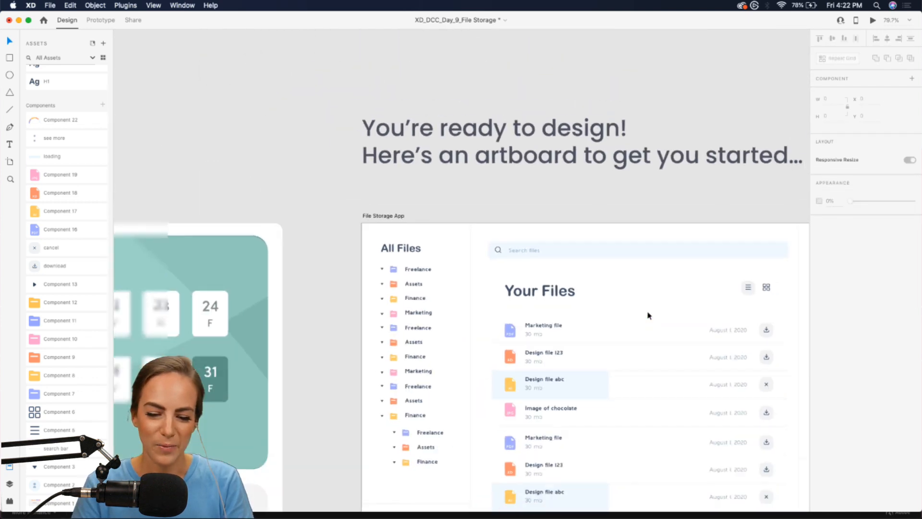
scroll(648, 315, right, 3)
scroll(648, 315, down, 2)
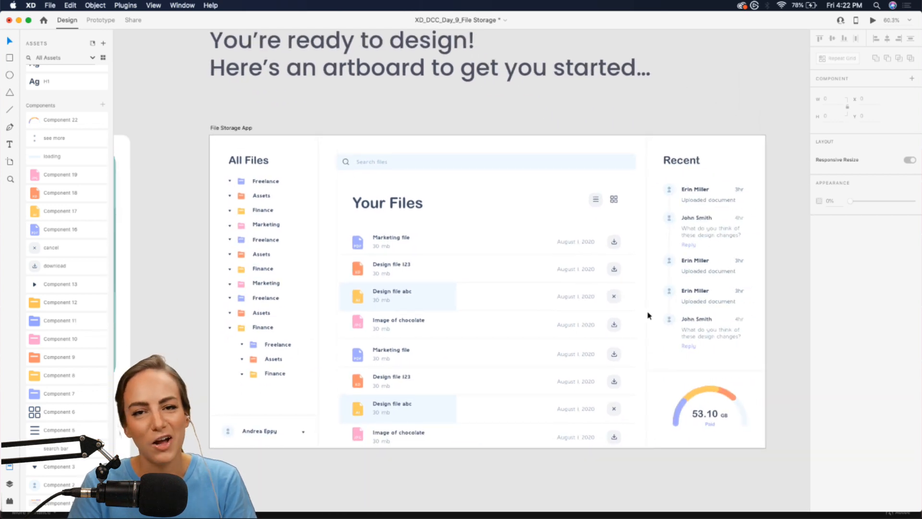
- Return to the full artboard and save the File Storage design with Cmd+S
scroll(535, 194, up, 2)
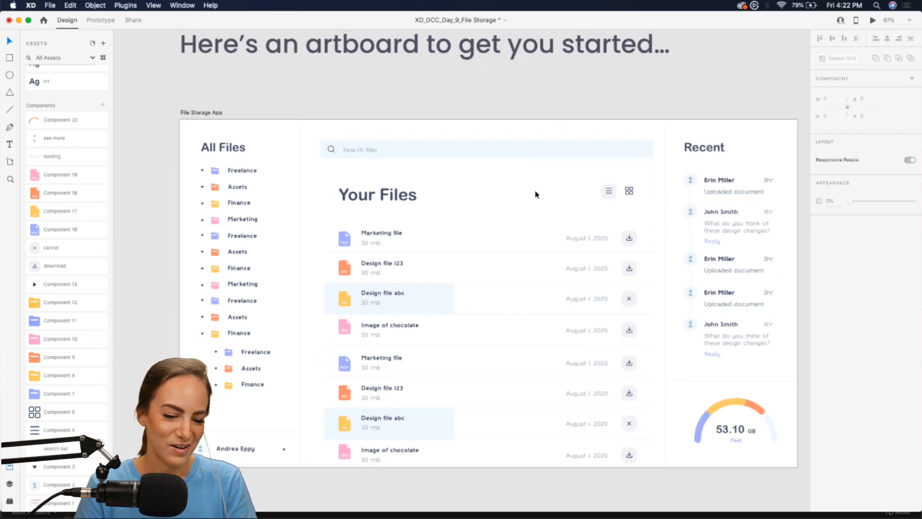
scroll(536, 194, left, 2)
scroll(536, 194, right, 3)
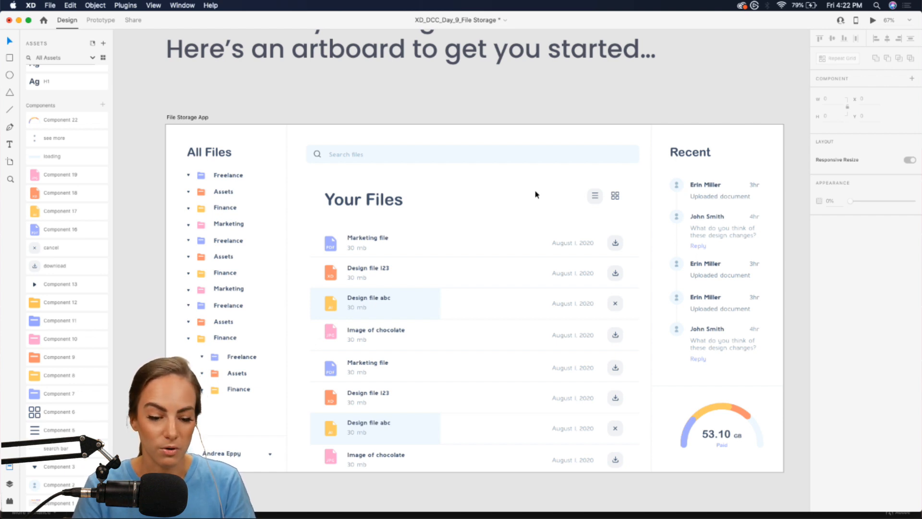
scroll(536, 194, right, 2)
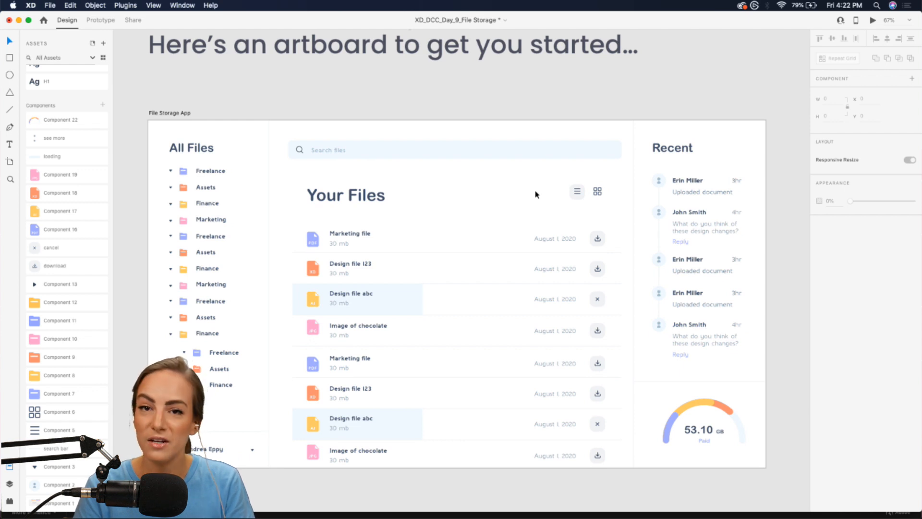
key(super+s)
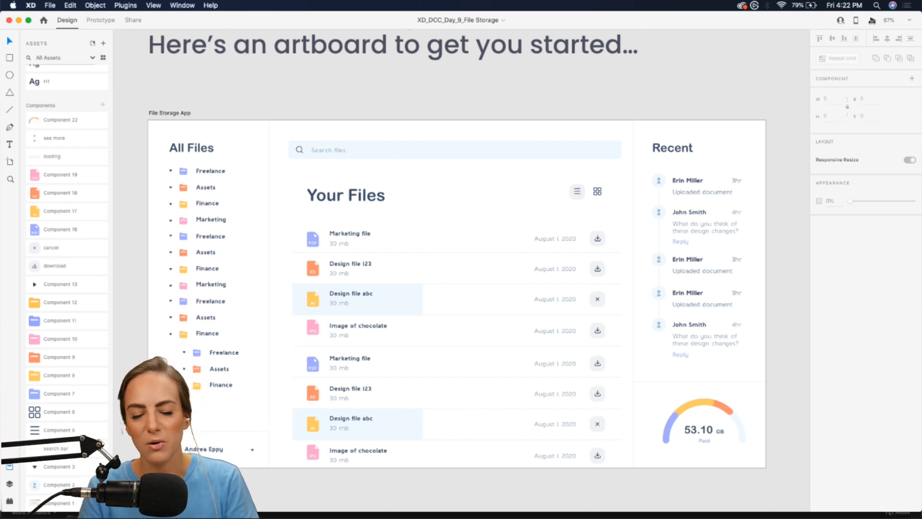
- Run a live preview of the design, record it without saving, then close the preview
click(873, 20)
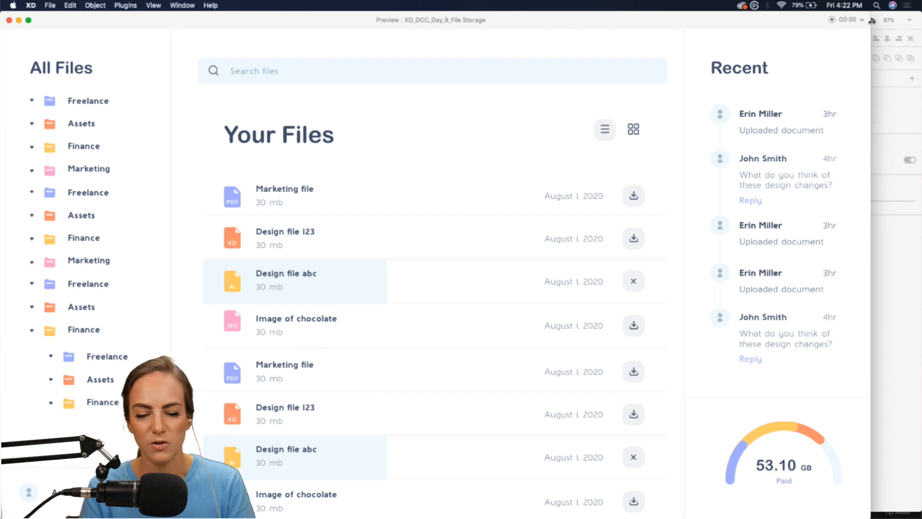
scroll(468, 273, down, 2)
scroll(467, 273, down, 5)
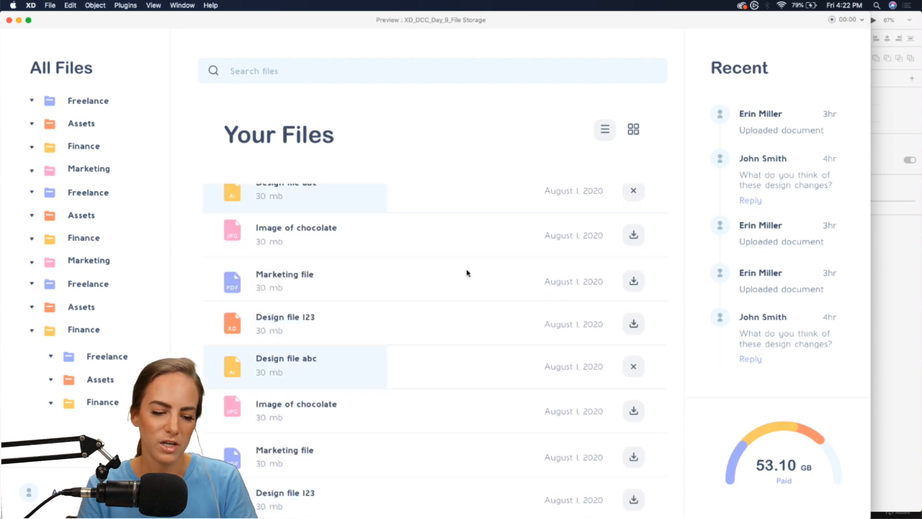
scroll(467, 273, down, 1)
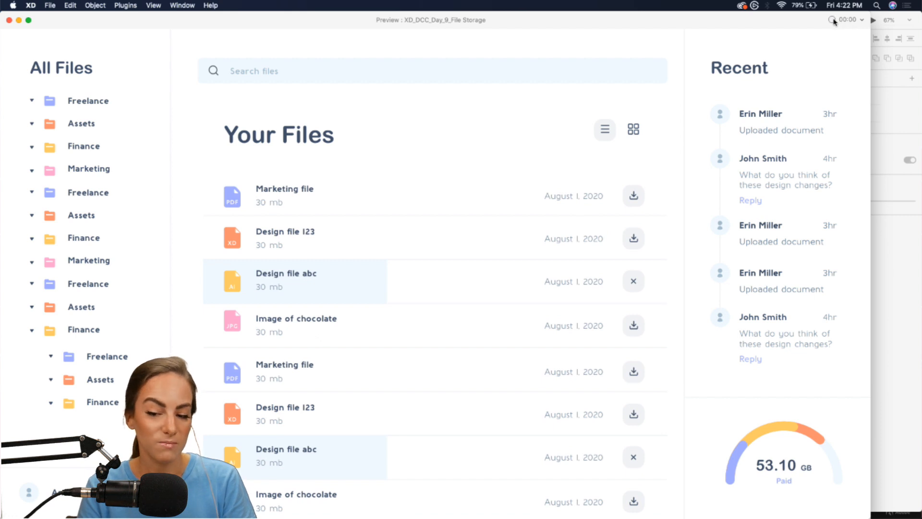
click(832, 19)
scroll(424, 301, up, 5)
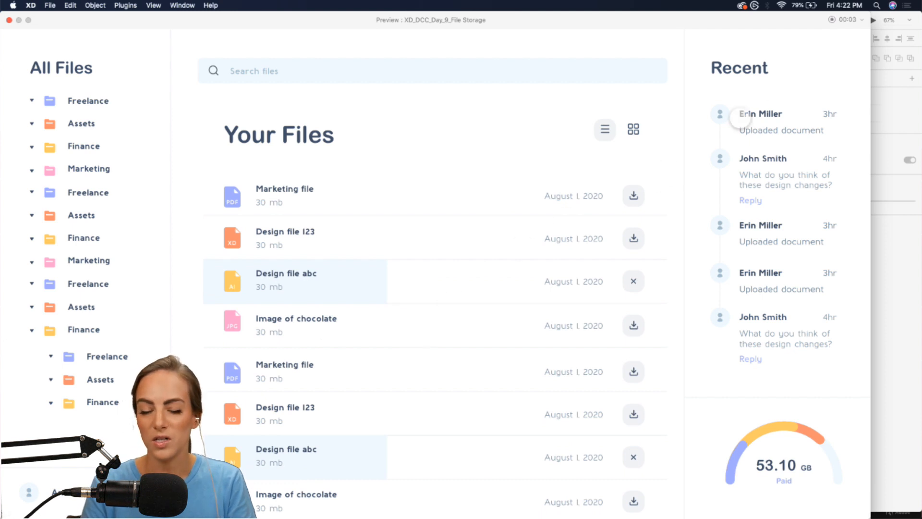
click(832, 21)
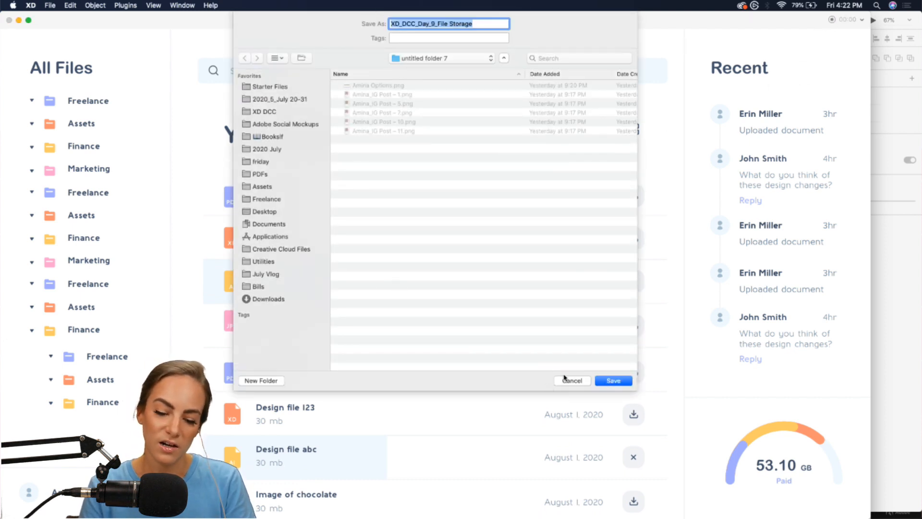
click(565, 381)
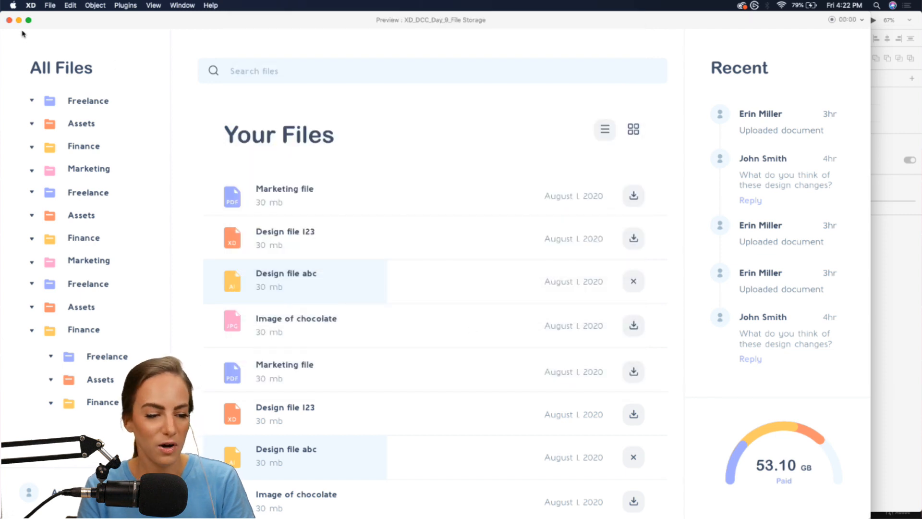
click(8, 21)
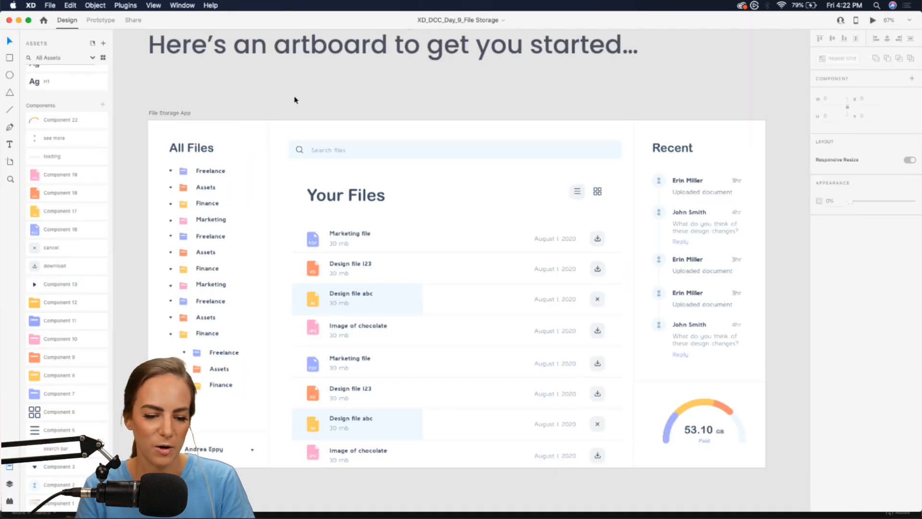
- Switch to Chrome showing the Behance XD daily challenge page
scroll(294, 99, left, 5)
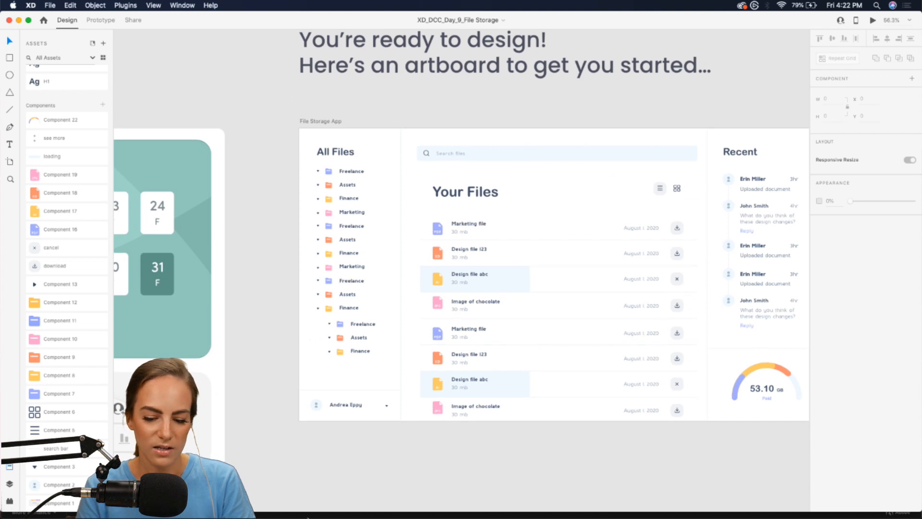
mouse_move(340, 512)
click(593, 515)
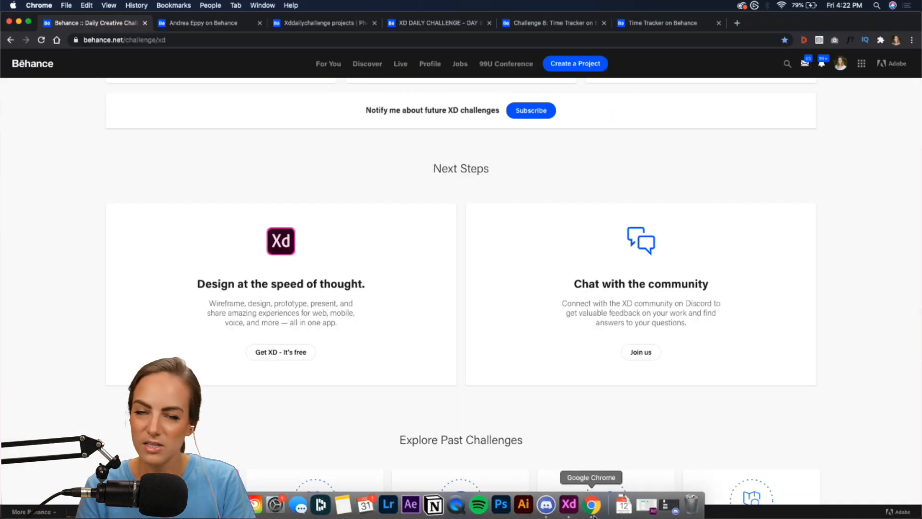
- Open the XD Daily Creative Challenge project's settings, cancel, then view xddailychallenge search results
click(214, 24)
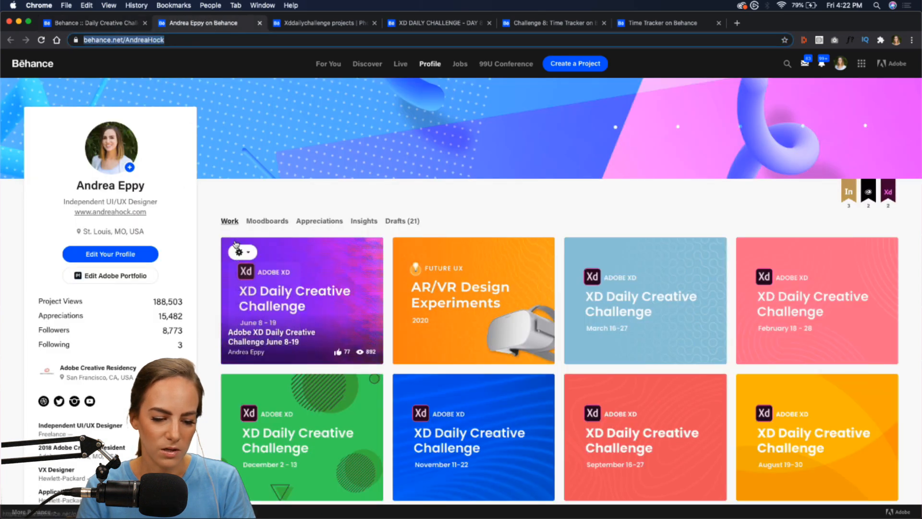
click(239, 251)
click(242, 275)
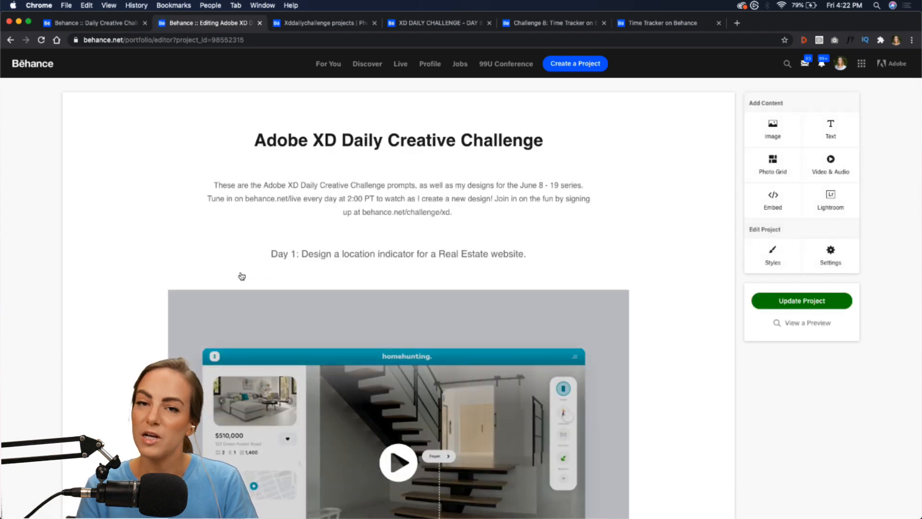
click(848, 256)
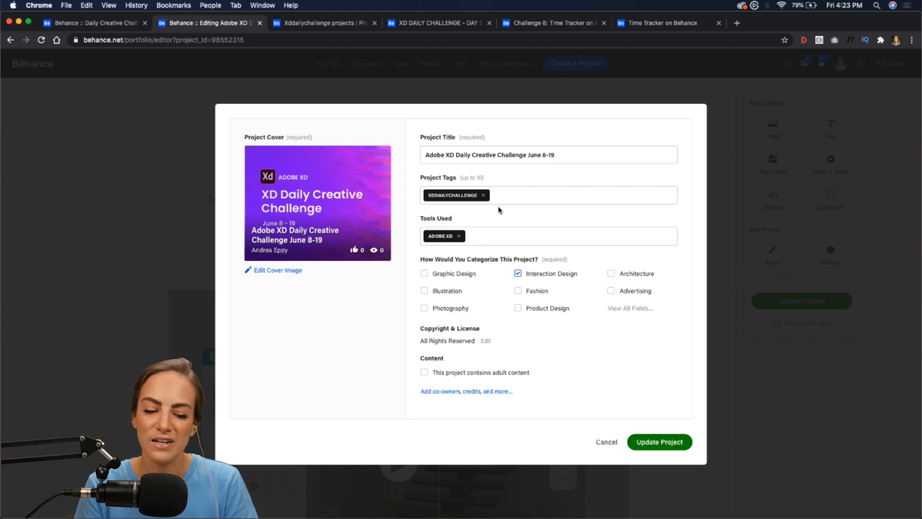
click(606, 442)
click(298, 27)
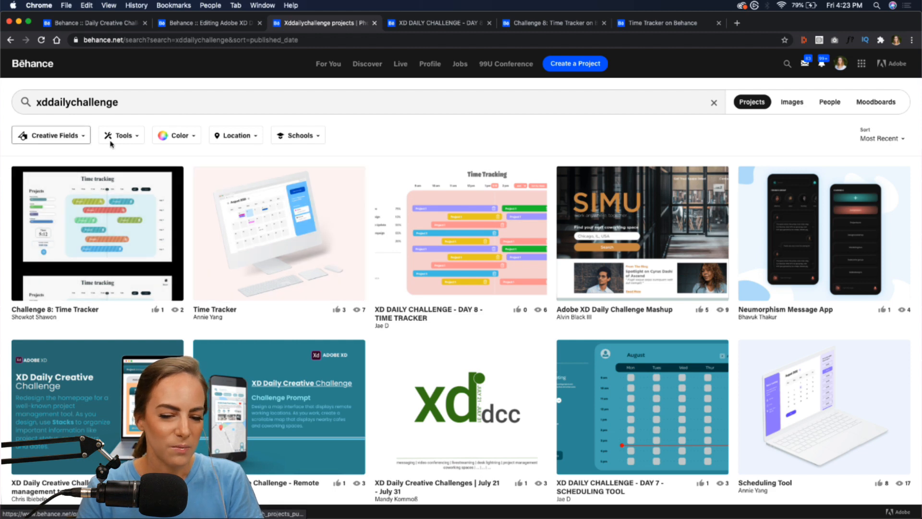
- Reload the search results and open the XD DAILY CHALLENGE - DAY 8 project
click(41, 40)
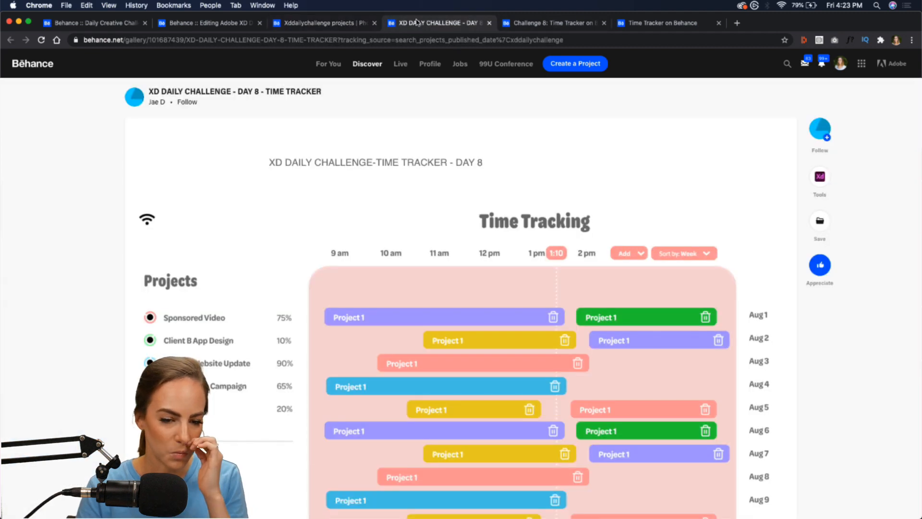
click(406, 25)
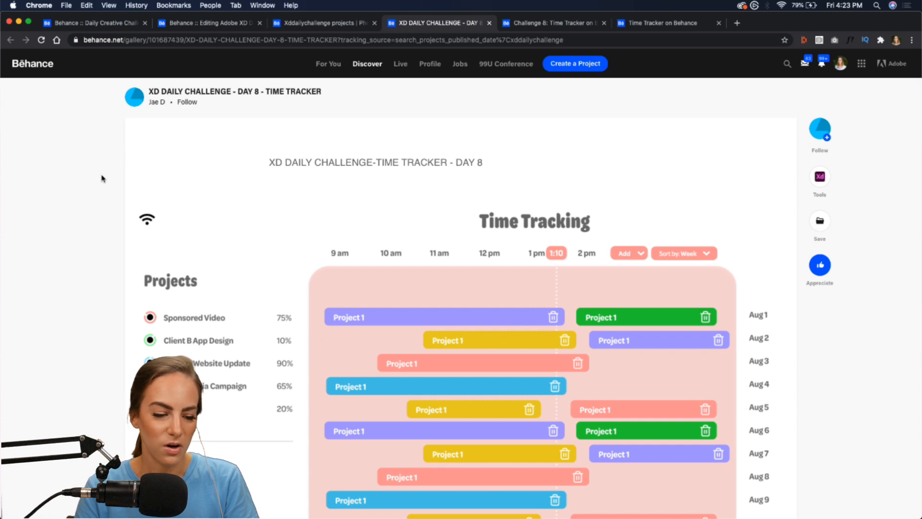
scroll(102, 178, down, 10)
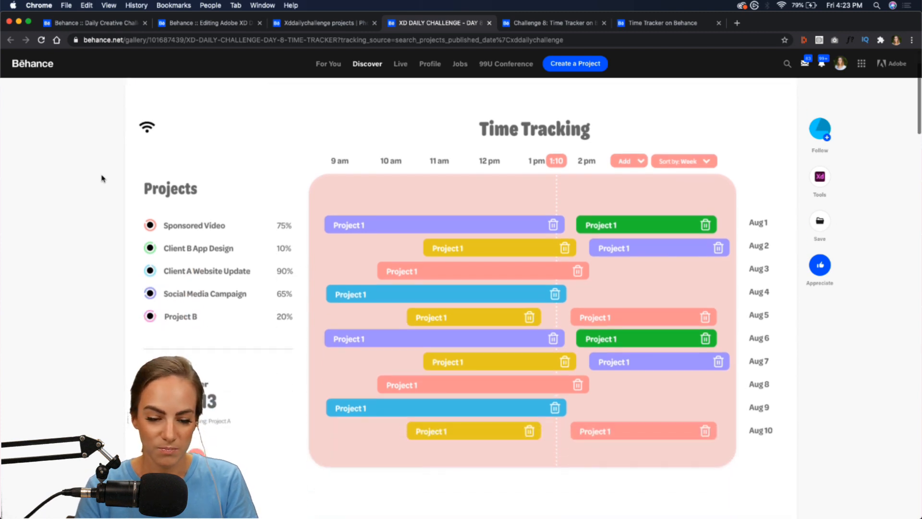
scroll(102, 179, down, 10)
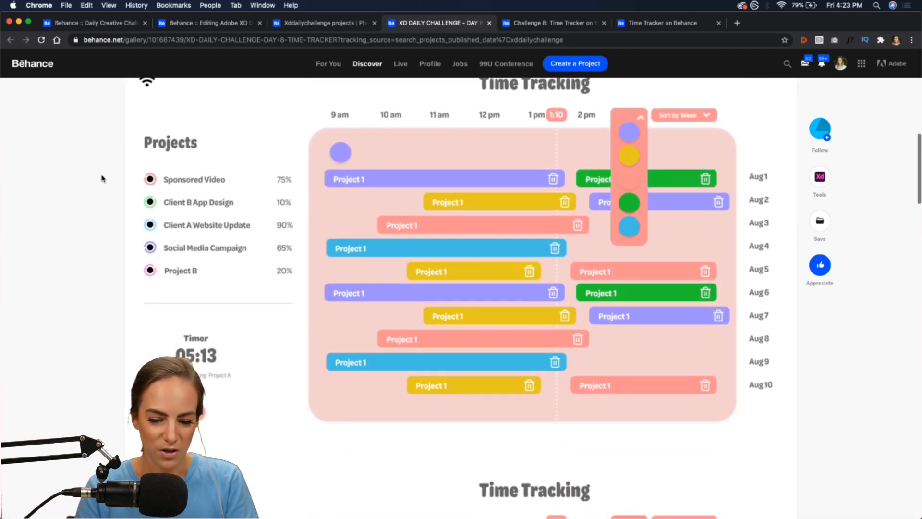
scroll(102, 178, down, 3)
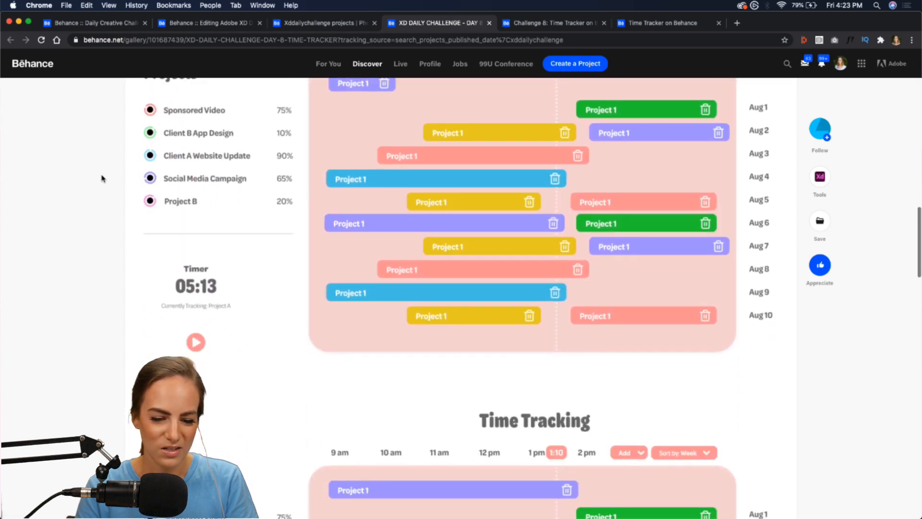
scroll(102, 179, down, 5)
scroll(101, 179, down, 10)
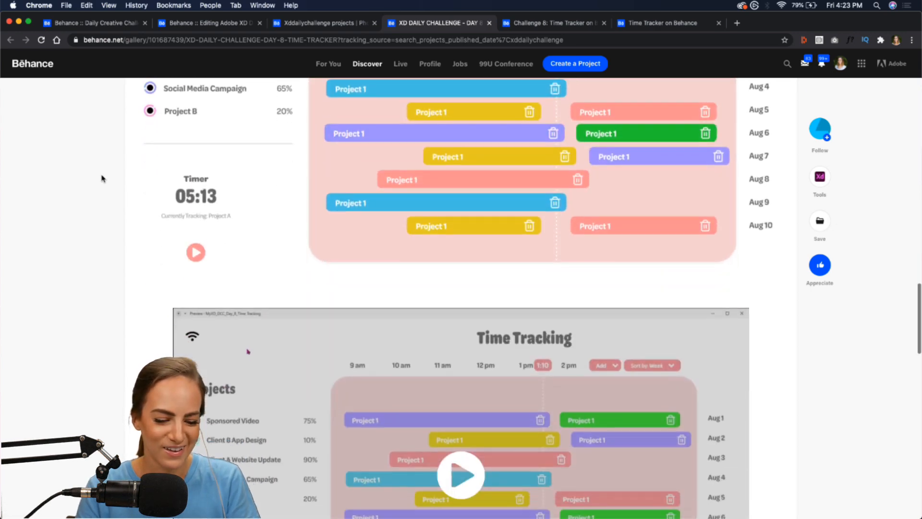
- Watch the Time Tracking demo full screen, replaying the colour dropdown part, then open Challenge 8
click(490, 267)
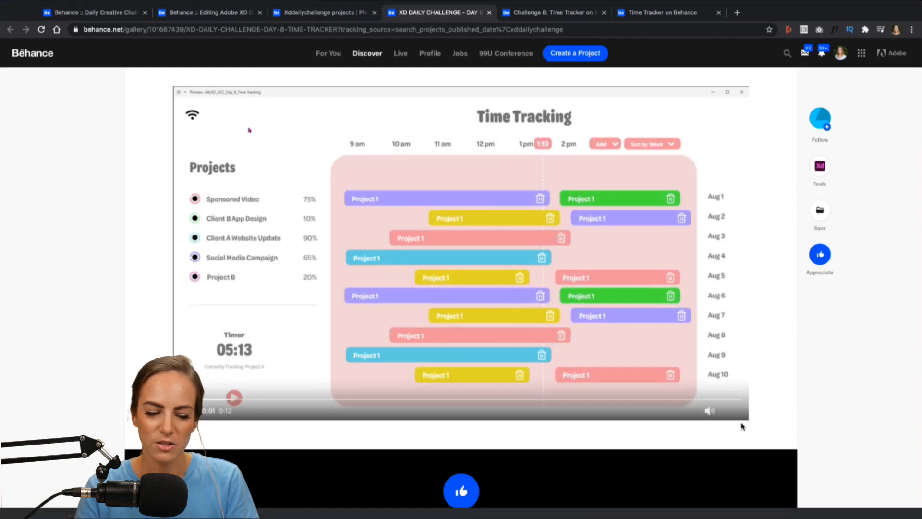
click(738, 422)
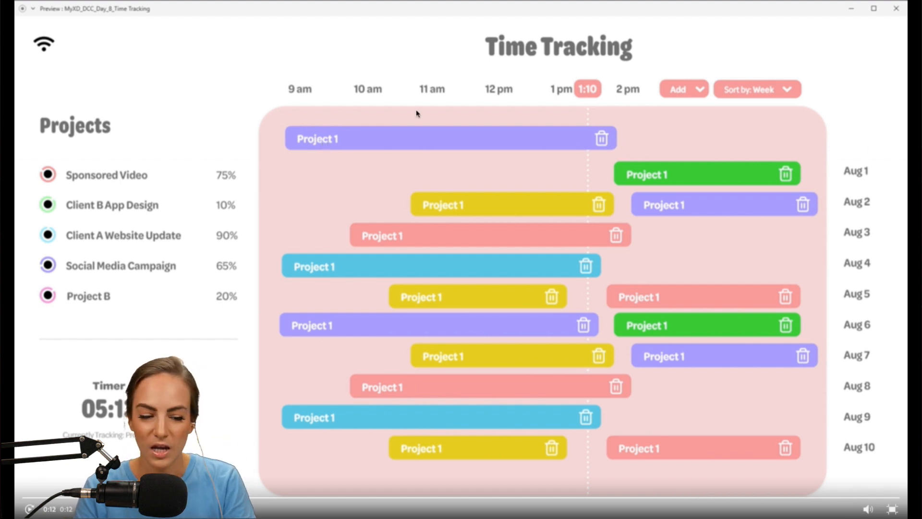
click(498, 499)
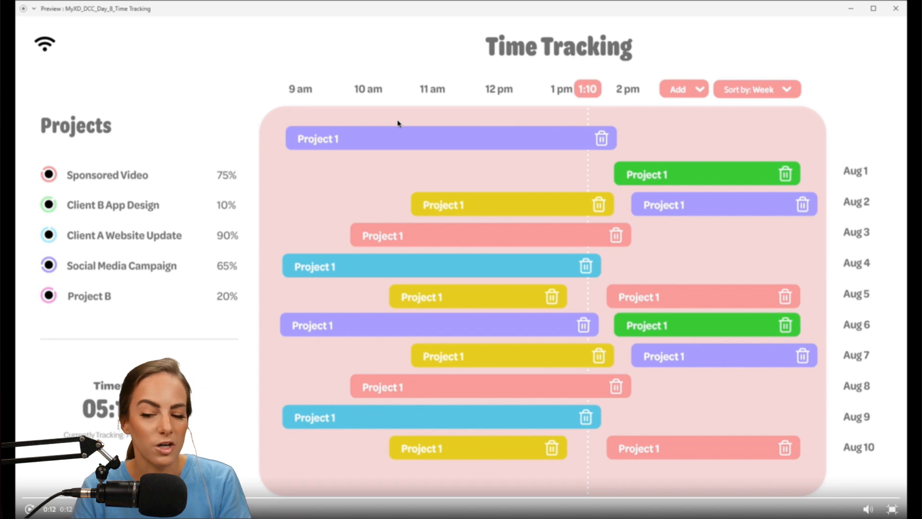
click(896, 509)
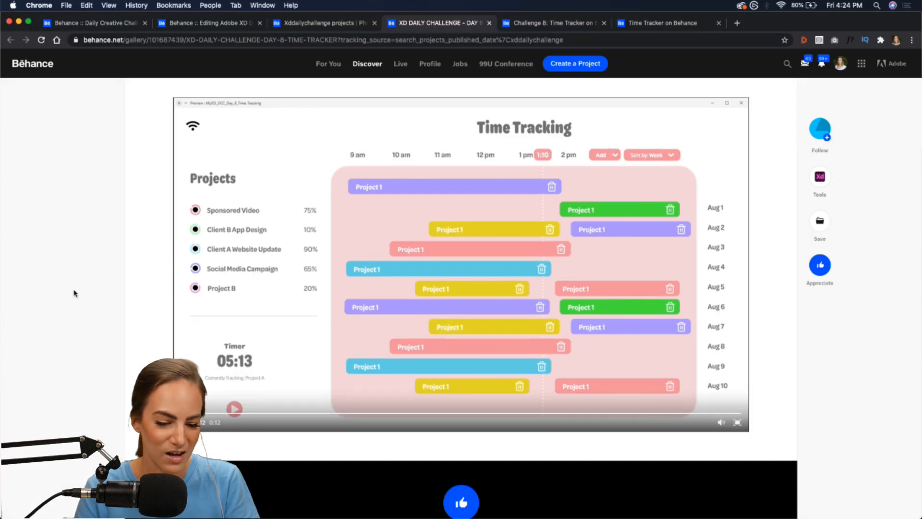
scroll(74, 293, up, 2)
scroll(74, 292, up, 5)
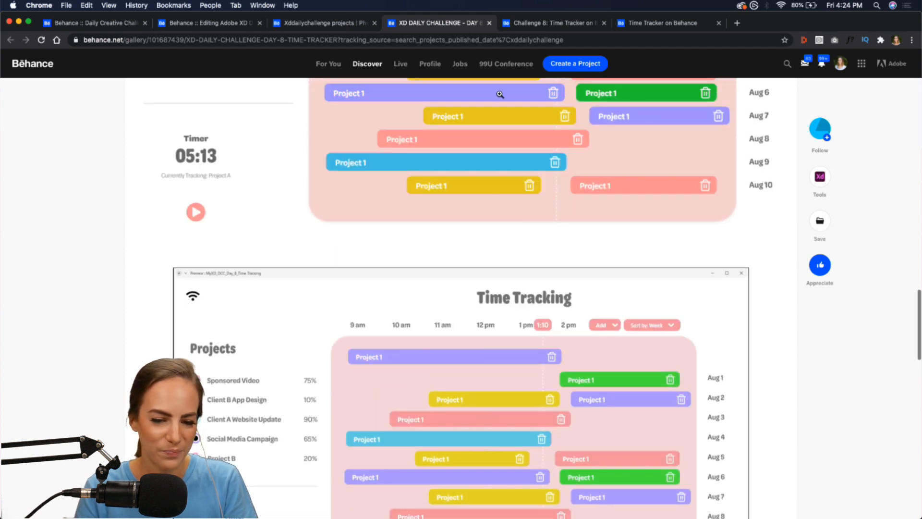
click(542, 24)
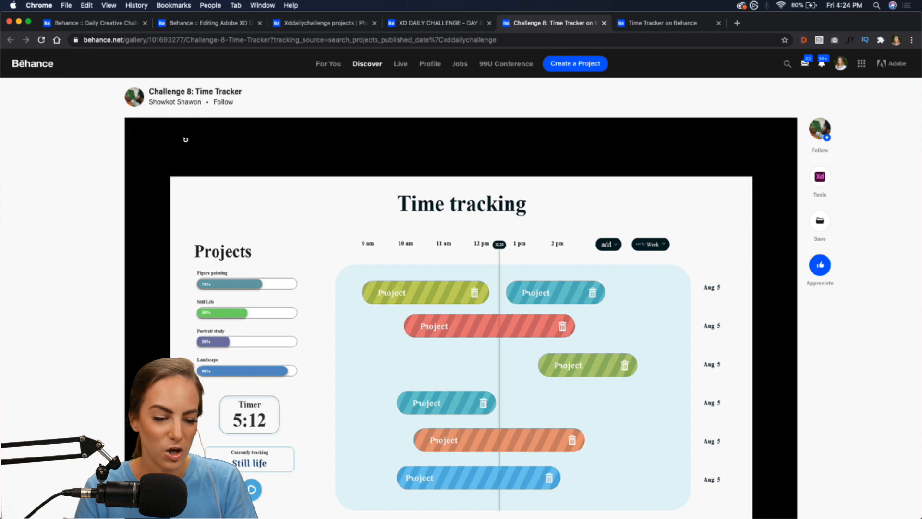
- Play the Challenge 8 time tracking demo video, then open the Time Tracker project
scroll(140, 263, down, 7)
scroll(141, 264, up, 3)
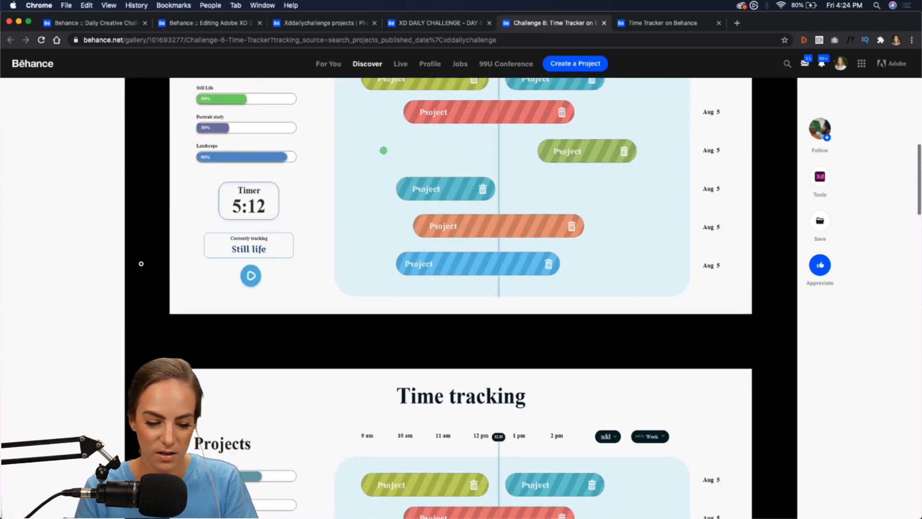
scroll(140, 263, down, 15)
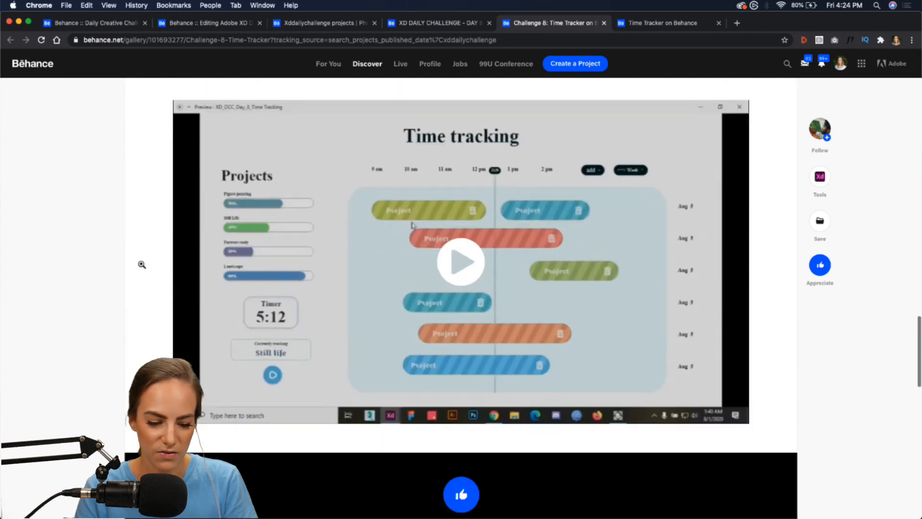
click(460, 273)
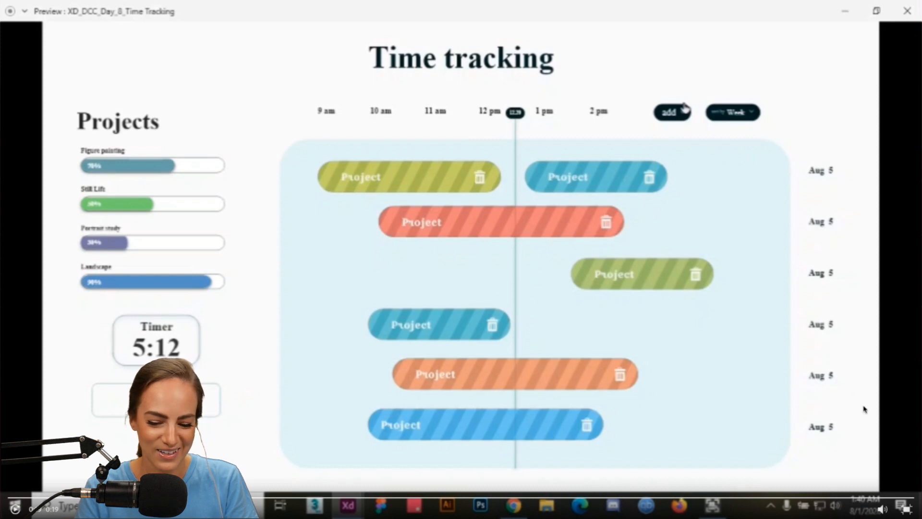
click(904, 508)
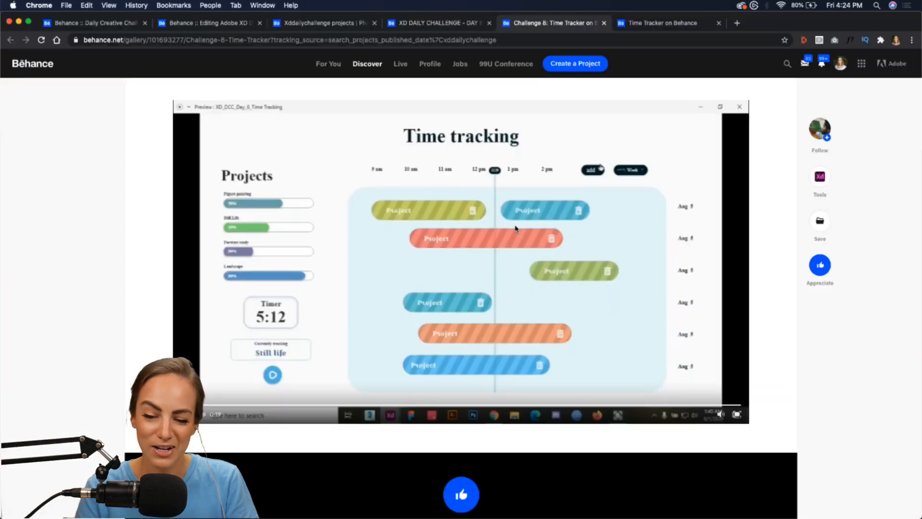
click(668, 23)
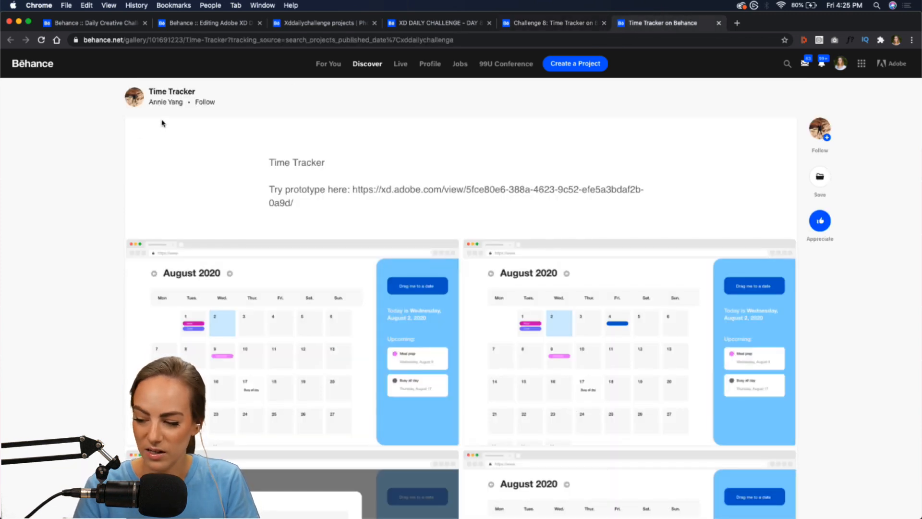
- Play the August 2020 calendar demo video further down the page in full-screen mode
scroll(87, 276, down, 5)
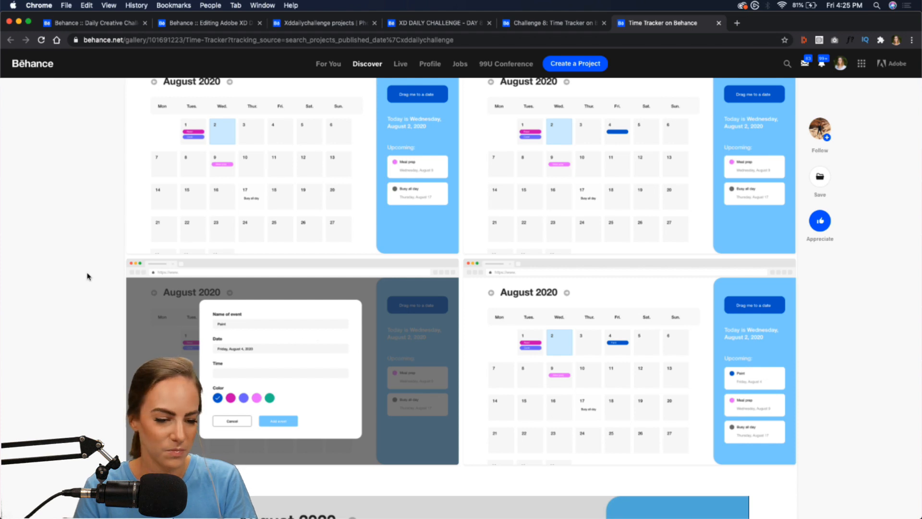
scroll(87, 276, down, 9)
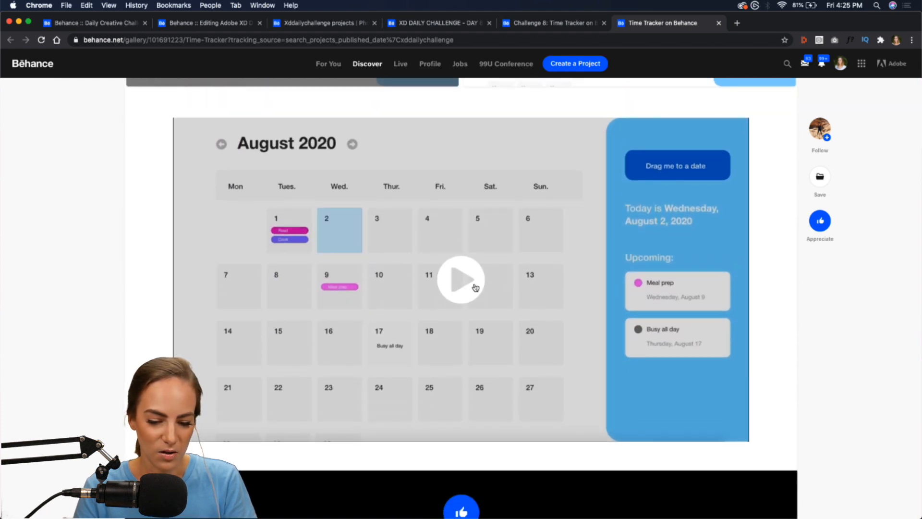
click(473, 286)
click(737, 432)
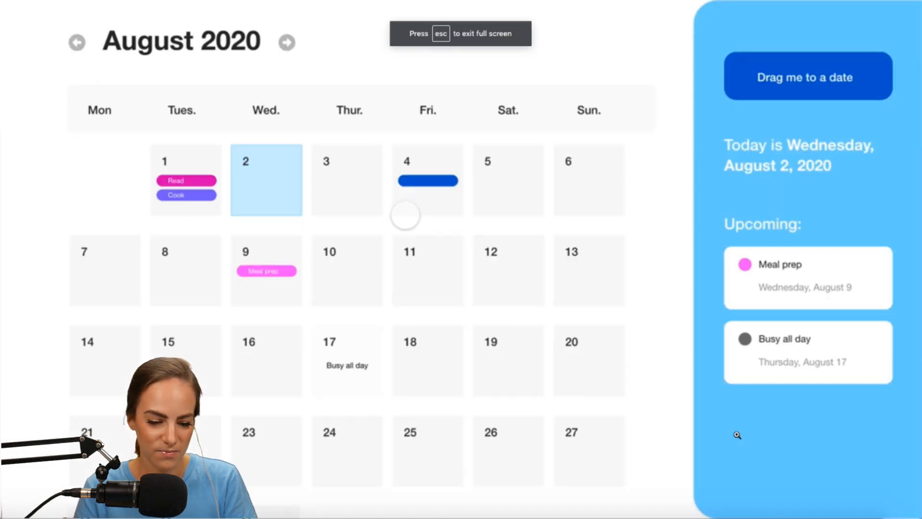